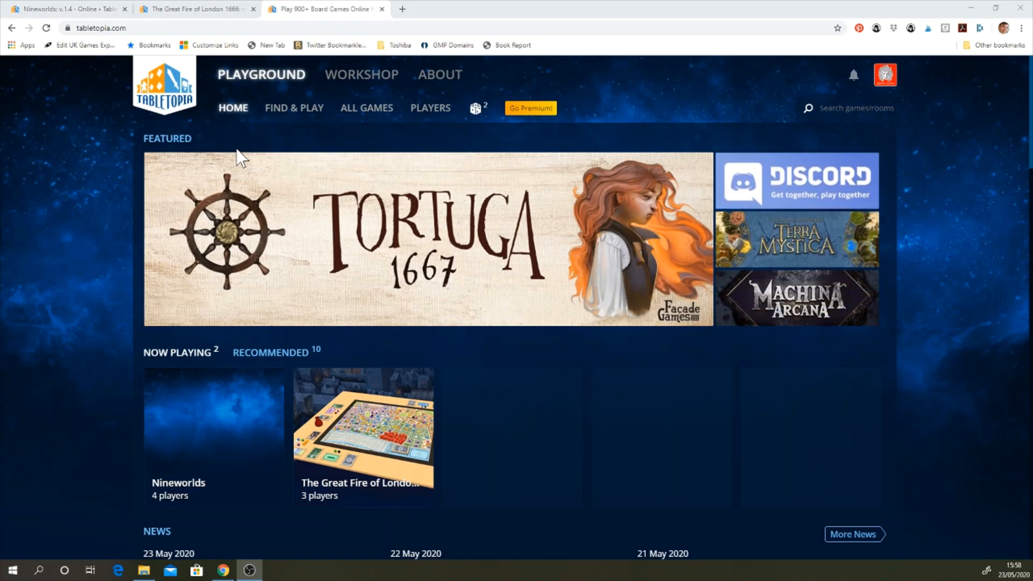
Open the Workshop section and look over the My Games list
{"action": "left_click", "coordinate": [351, 75]}
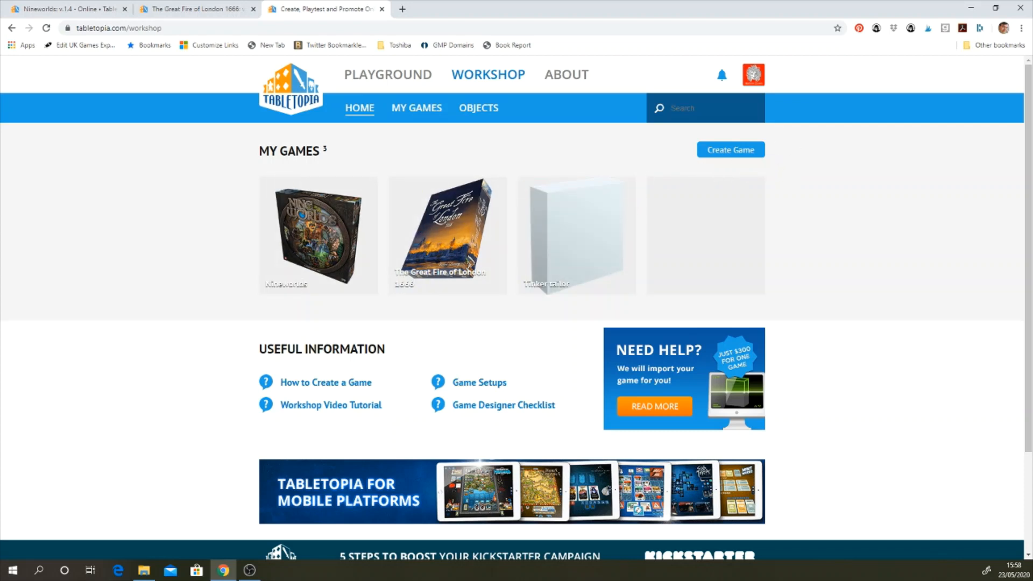
{"action": "scroll", "coordinate": [482, 323], "scroll_direction": "down", "scroll_amount": 1}
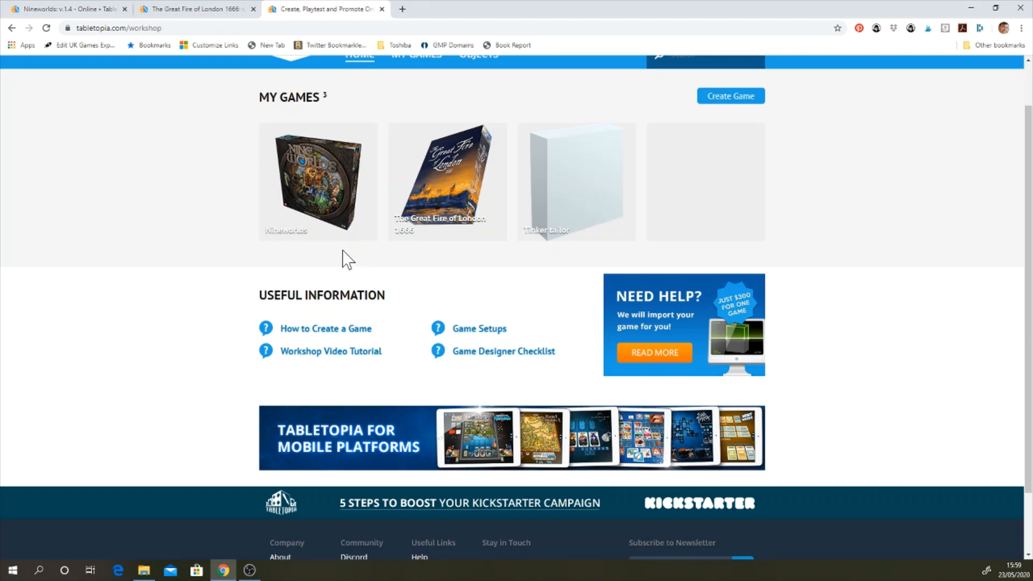
{"action": "scroll", "coordinate": [191, 226], "scroll_direction": "up", "scroll_amount": 1}
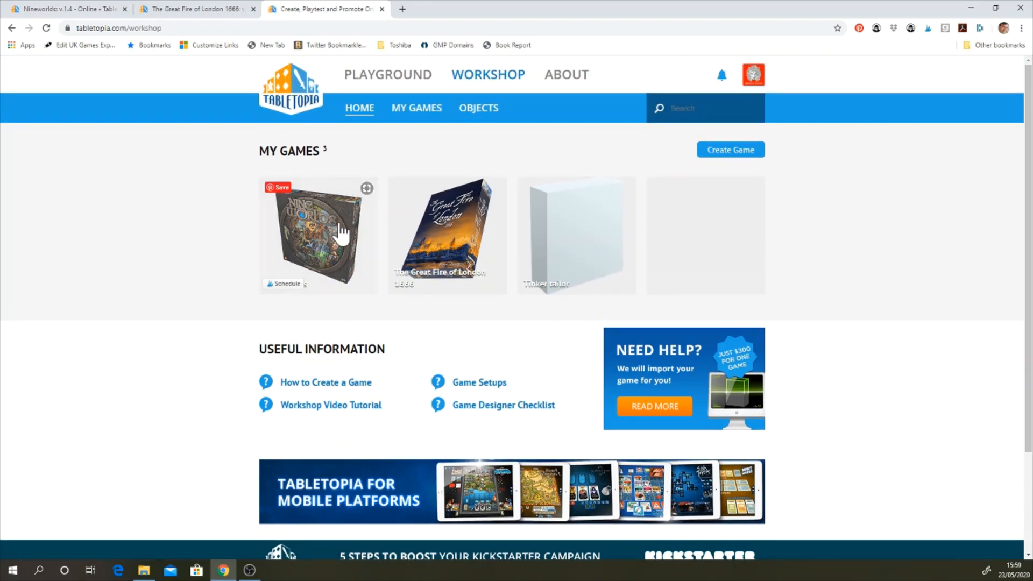
Switch to The Great Fire of London 1666 game table and examine the map board and its pieces up close
{"action": "left_click", "coordinate": [185, 9]}
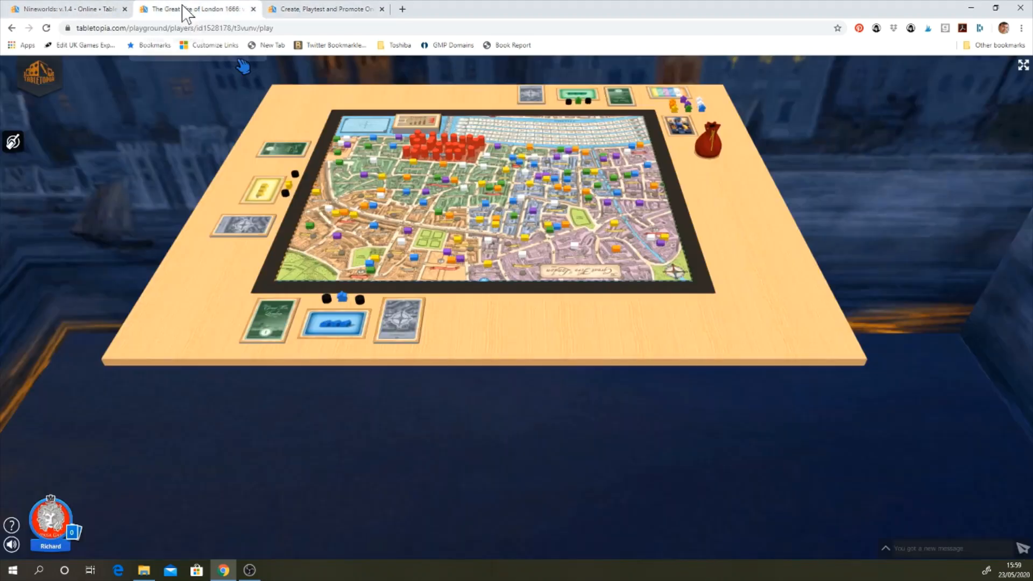
{"action": "scroll", "coordinate": [534, 312], "scroll_direction": "up", "scroll_amount": 3}
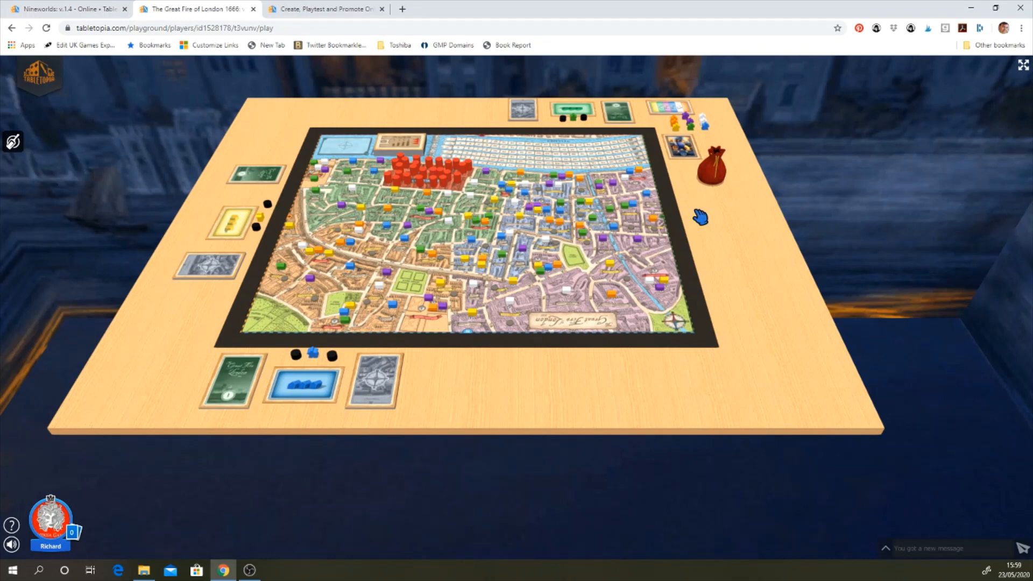
{"action": "scroll", "coordinate": [424, 318], "scroll_direction": "up", "scroll_amount": 2}
{"action": "scroll", "coordinate": [424, 317], "scroll_direction": "up", "scroll_amount": 3}
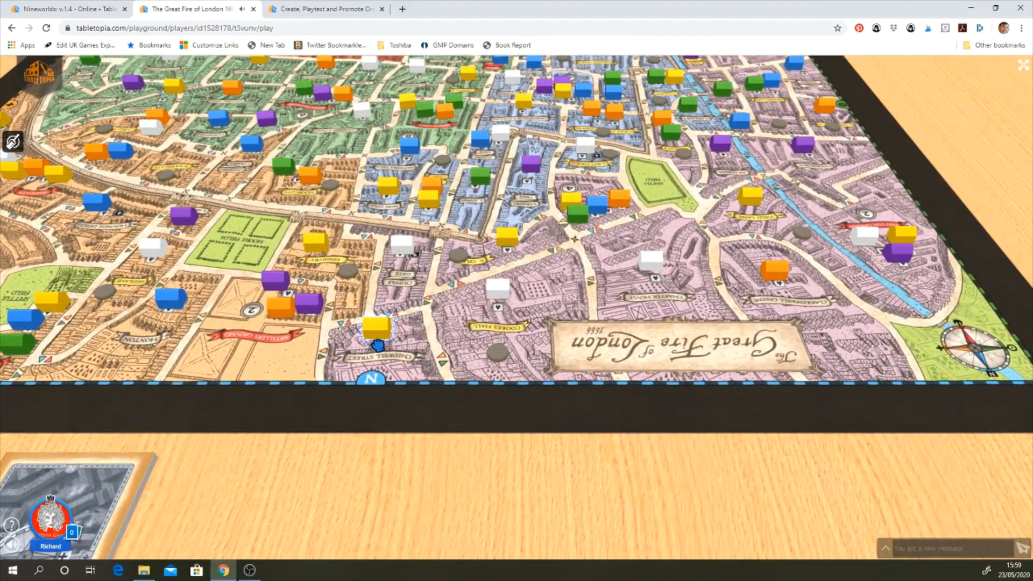
{"action": "scroll", "coordinate": [362, 461], "scroll_direction": "down", "scroll_amount": 4}
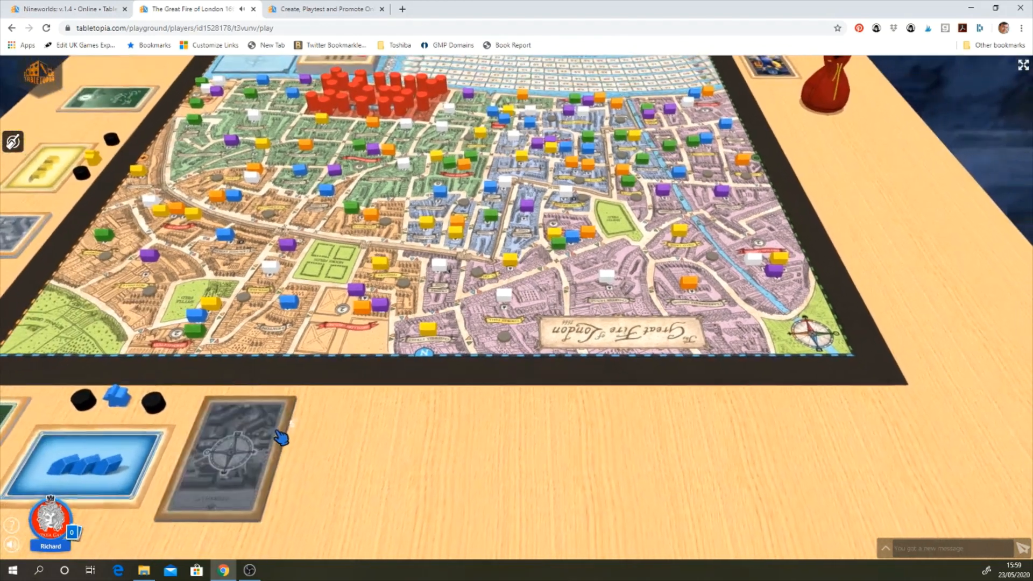
Draw the top compass card from the deck face up beside it, and move one black disc onto the map board
{"action": "left_click_drag", "start_coordinate": [281, 438], "coordinate": [409, 479]}
{"action": "key", "text": "f"}
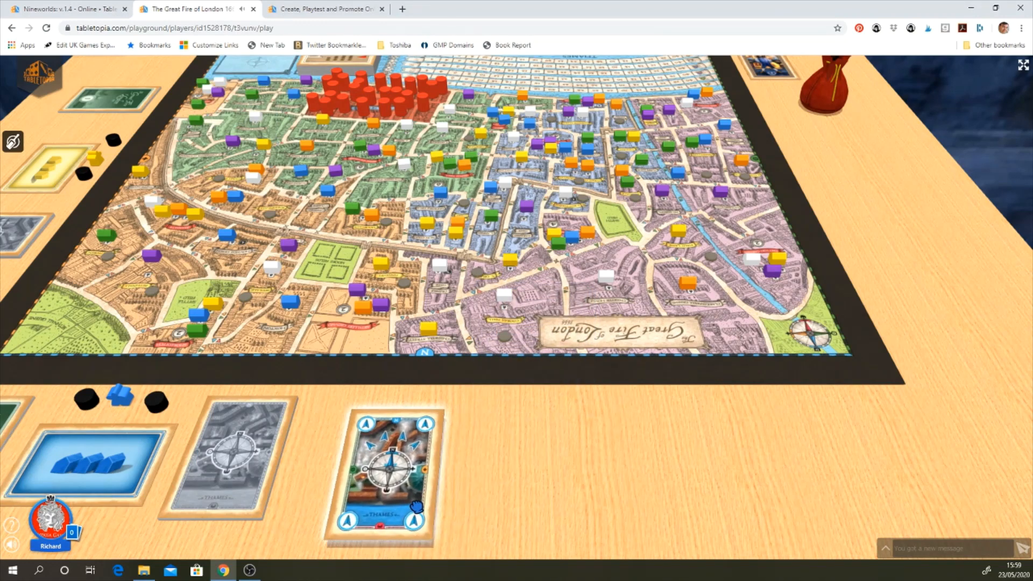
{"action": "left_click_drag", "start_coordinate": [155, 400], "coordinate": [251, 344]}
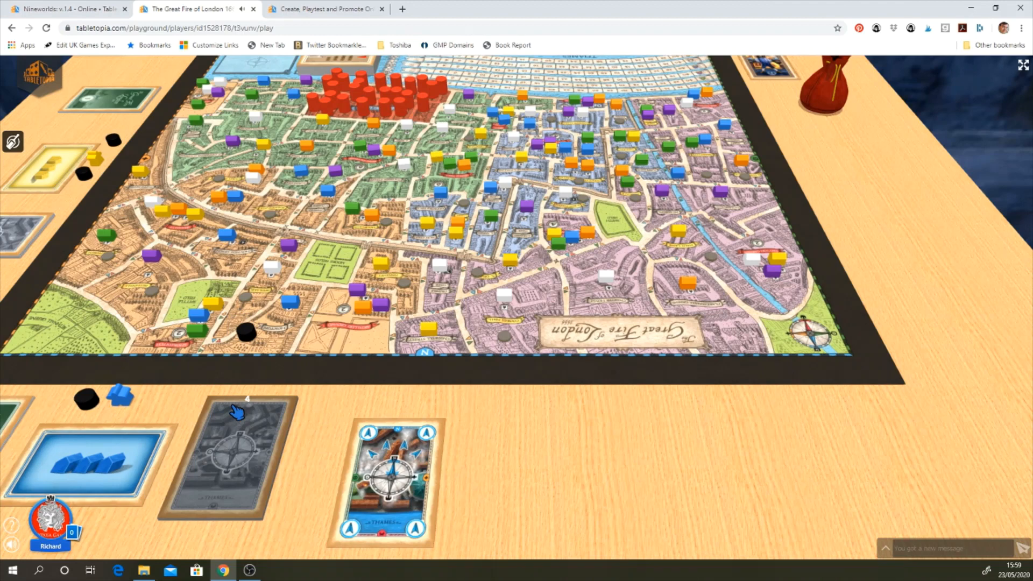
Review the whole table and the map board, and close The Great Fire of London 1666 game
{"action": "scroll", "coordinate": [586, 436], "scroll_direction": "down", "scroll_amount": 10}
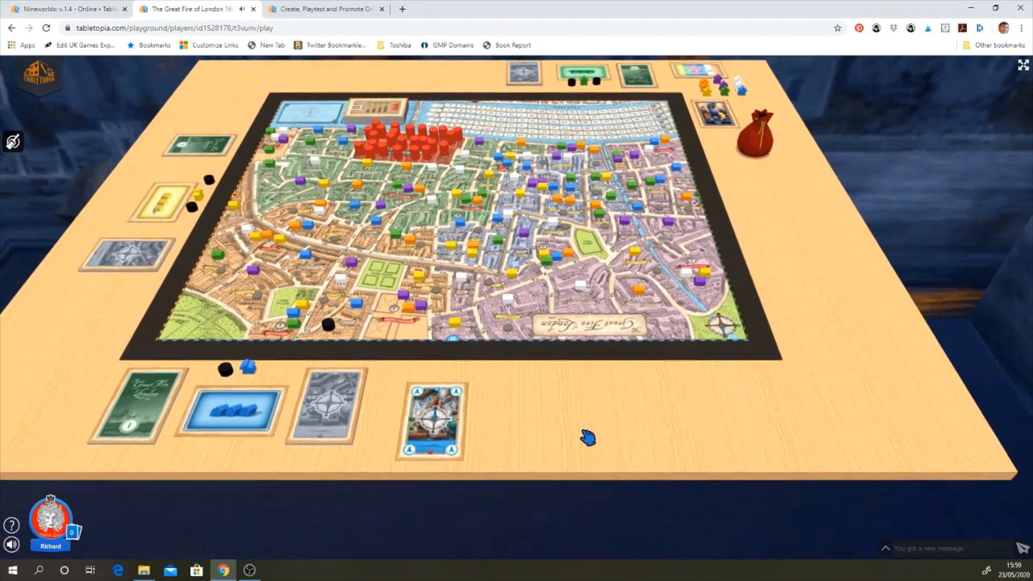
{"action": "scroll", "coordinate": [586, 437], "scroll_direction": "down", "scroll_amount": 2}
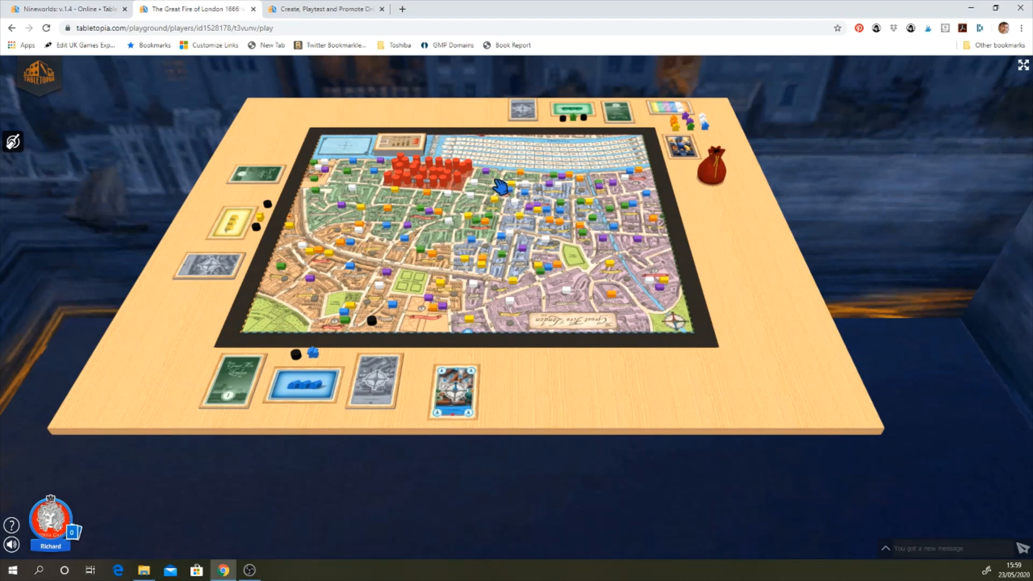
{"action": "scroll", "coordinate": [536, 333], "scroll_direction": "down", "scroll_amount": 2}
{"action": "scroll", "coordinate": [537, 333], "scroll_direction": "up", "scroll_amount": 5}
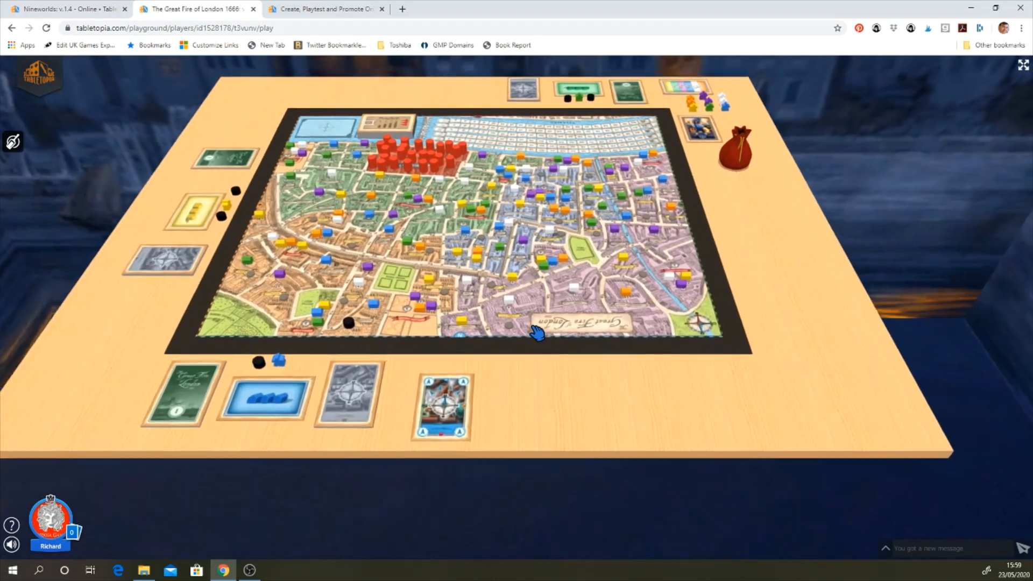
{"action": "scroll", "coordinate": [537, 334], "scroll_direction": "up", "scroll_amount": 3}
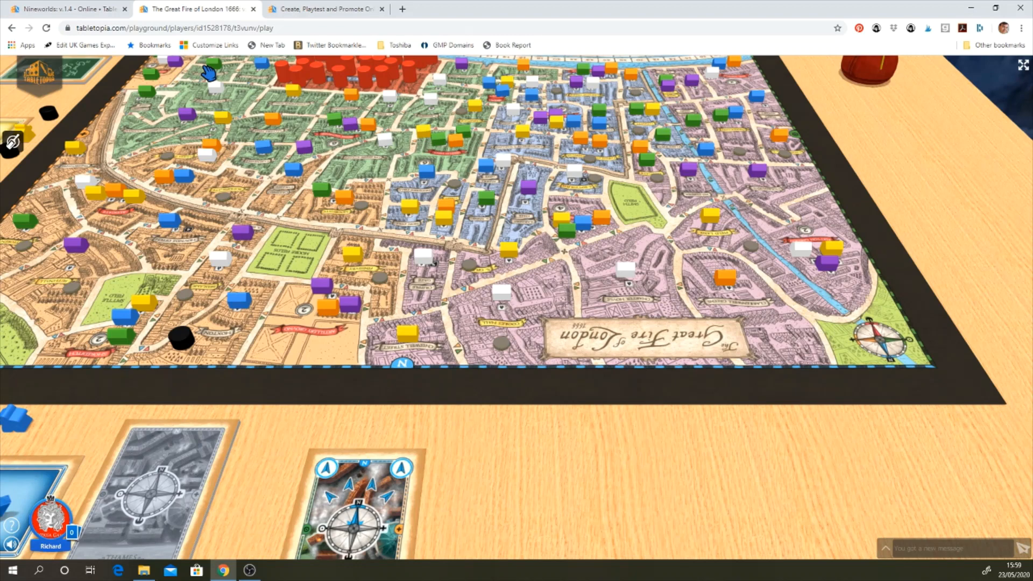
{"action": "left_click", "coordinate": [253, 9]}
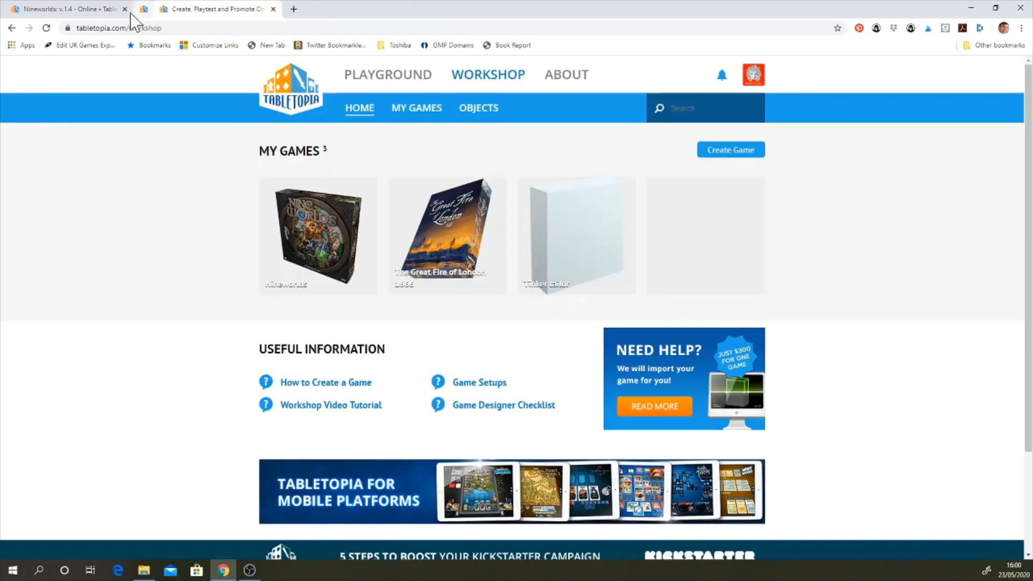
Switch to the Nineworlds game table, view the table layout, and enlarge the Nine Worlds rules reference sheet to read it
{"action": "left_click", "coordinate": [96, 12]}
{"action": "scroll", "coordinate": [236, 258], "scroll_direction": "down", "scroll_amount": 5}
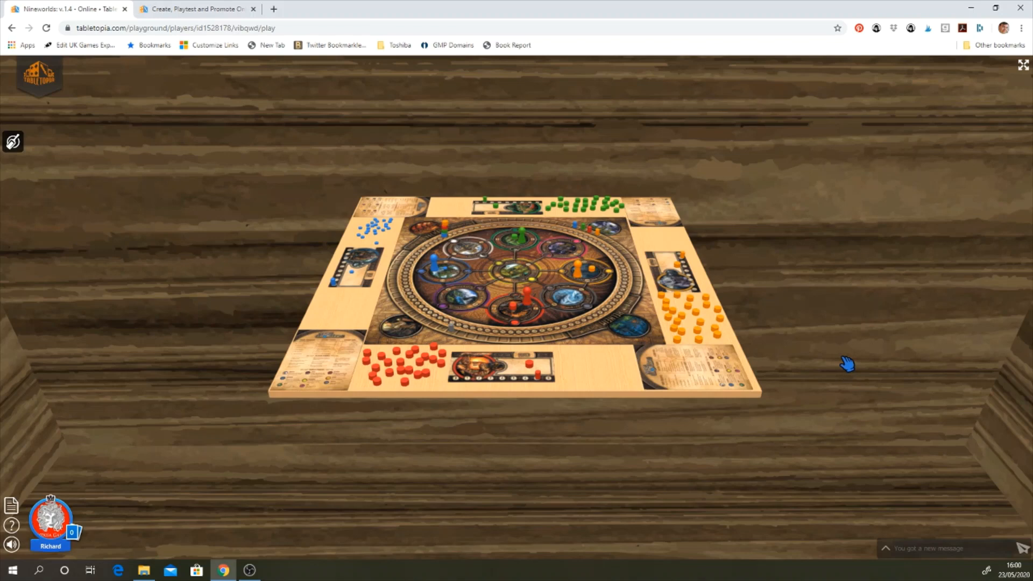
{"action": "left_click_drag", "start_coordinate": [847, 365], "coordinate": [666, 364]}
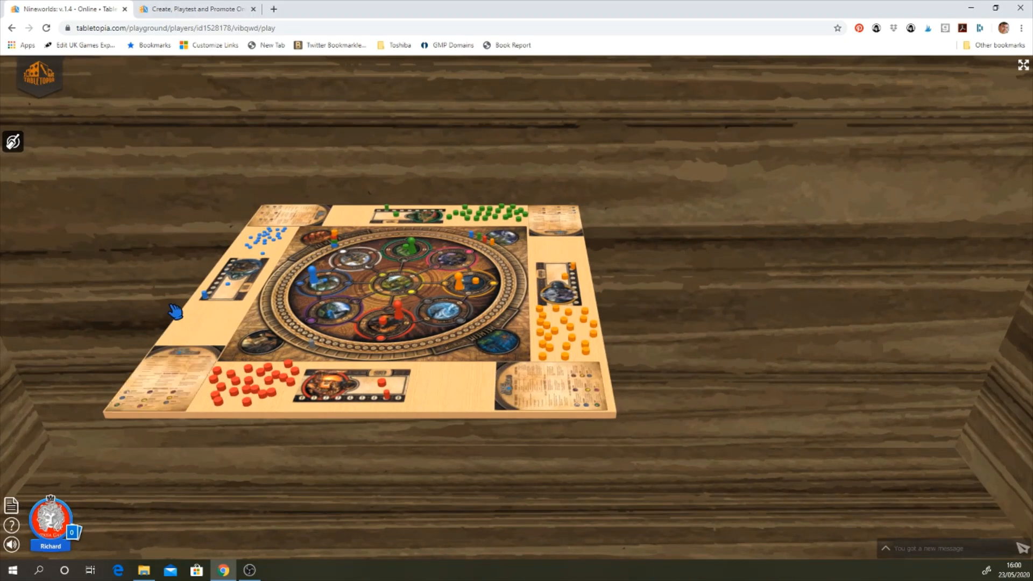
{"action": "scroll", "coordinate": [175, 311], "scroll_direction": "up", "scroll_amount": 3}
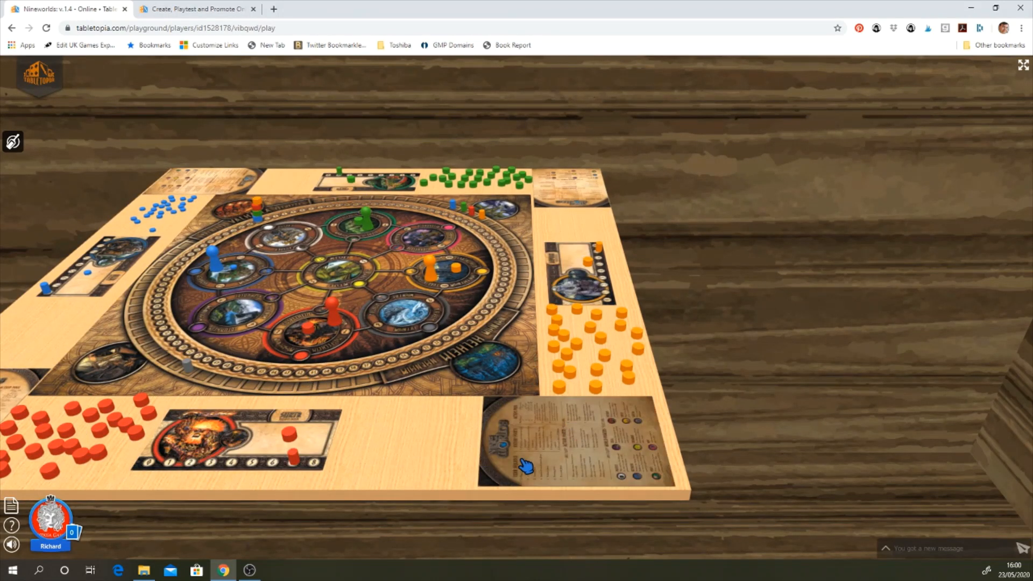
{"action": "double_click", "coordinate": [533, 442]}
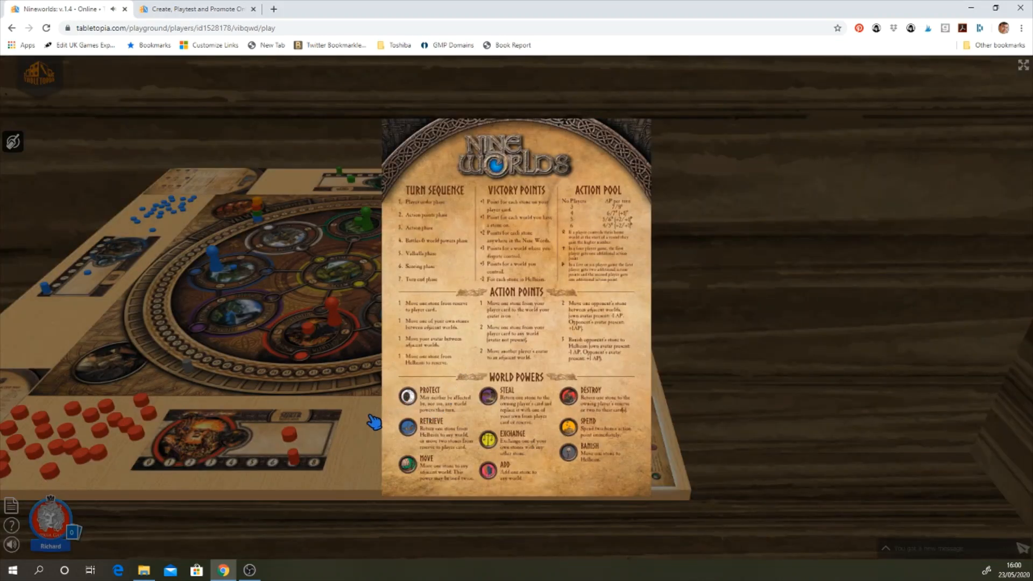
{"action": "left_click", "coordinate": [372, 445]}
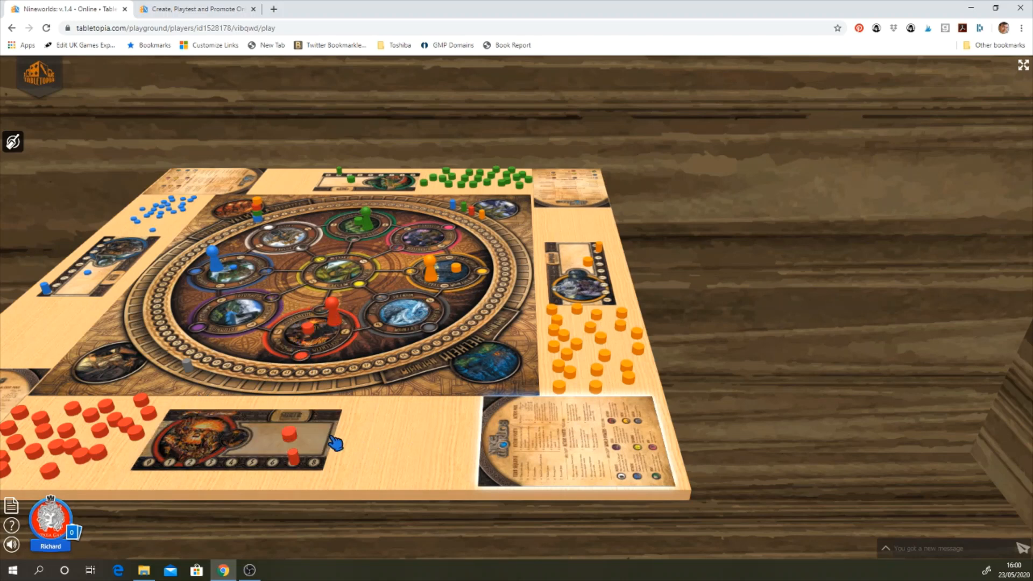
Shift the red stone slightly within the red player card
{"action": "mouse_move", "coordinate": [290, 435]}
{"action": "left_mouse_down"}
{"action": "mouse_move", "coordinate": [289, 369]}
{"action": "mouse_move", "coordinate": [284, 398]}
{"action": "mouse_move", "coordinate": [296, 434]}
{"action": "left_mouse_up"}
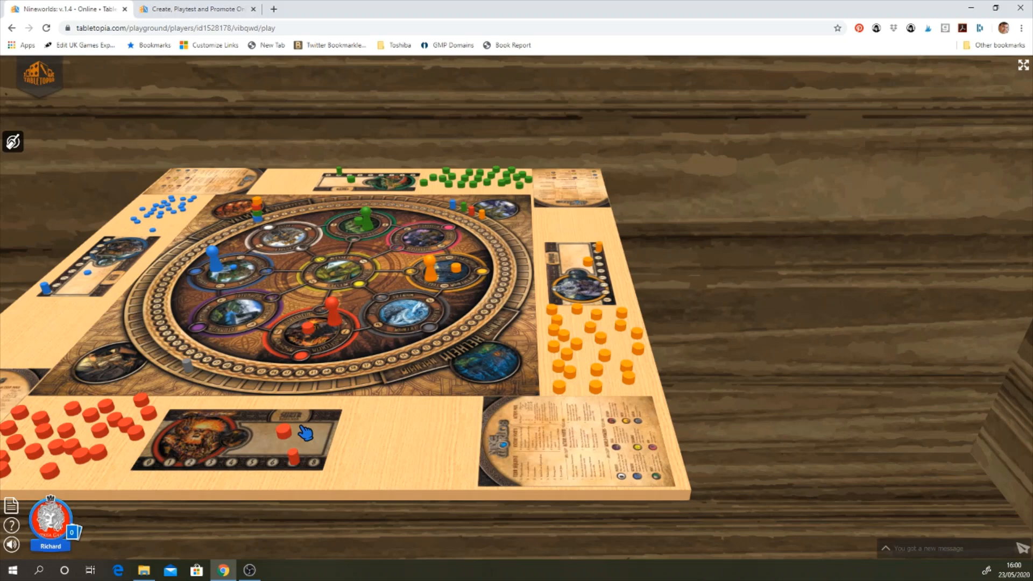
{"action": "scroll", "coordinate": [305, 433], "scroll_direction": "down", "scroll_amount": 3}
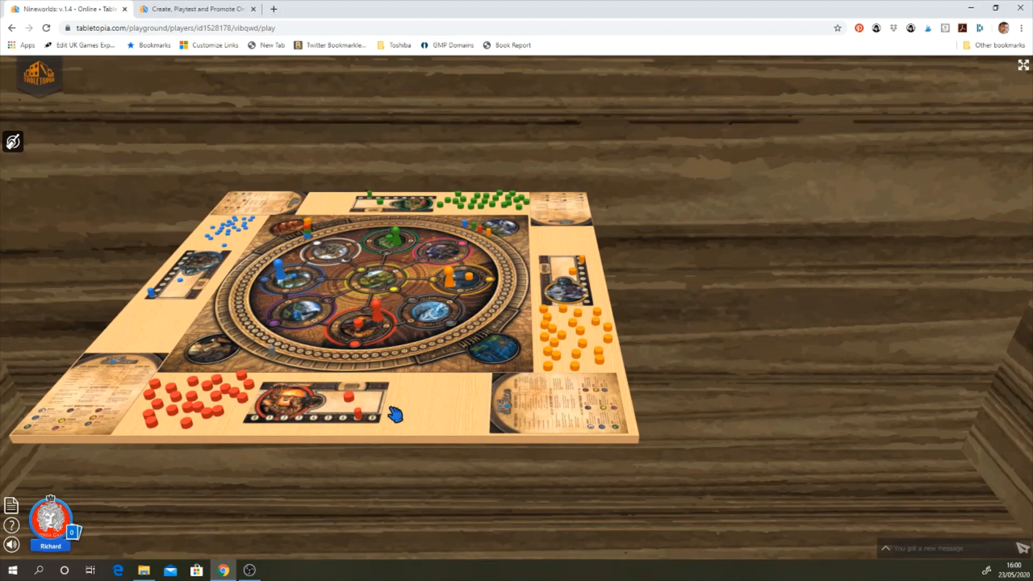
Examine the Nineworlds board up close around the Alfheim and Nidavellir worlds and the green player's area
{"action": "left_click_drag", "start_coordinate": [420, 408], "coordinate": [573, 493]}
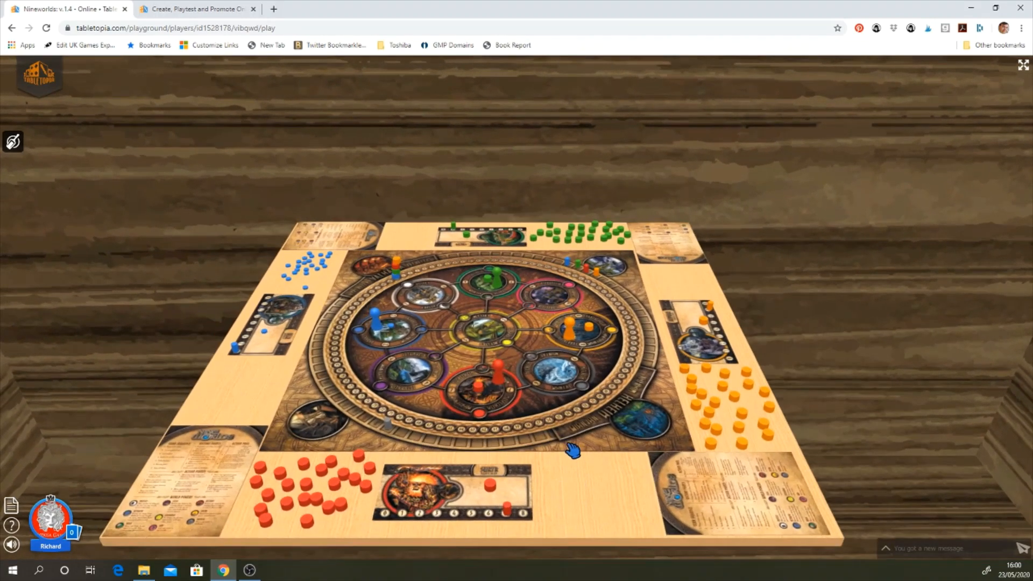
{"action": "left_click_drag", "start_coordinate": [550, 417], "coordinate": [550, 474]}
{"action": "scroll", "coordinate": [516, 425], "scroll_direction": "up", "scroll_amount": 5}
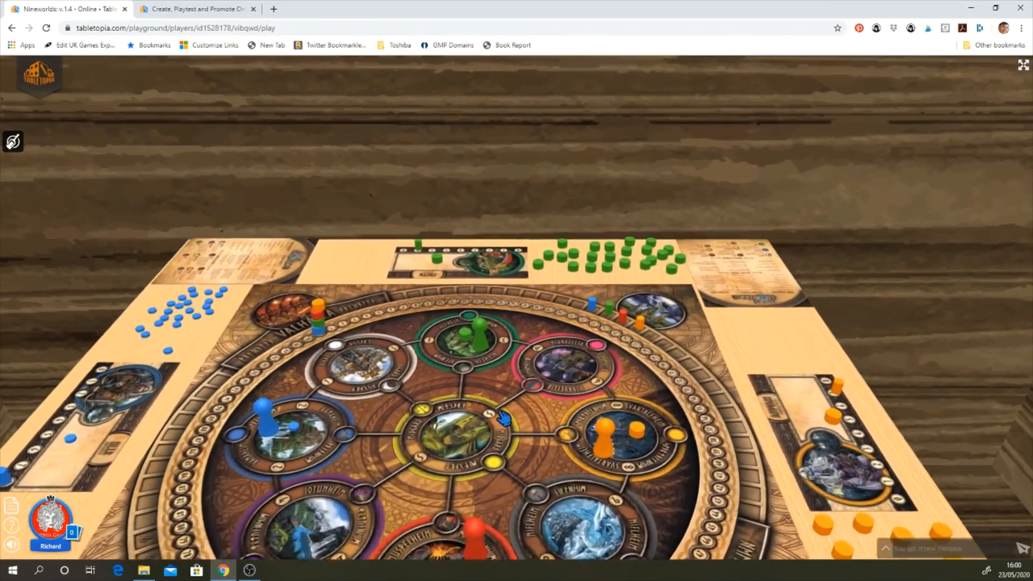
{"action": "scroll", "coordinate": [504, 419], "scroll_direction": "up", "scroll_amount": 5}
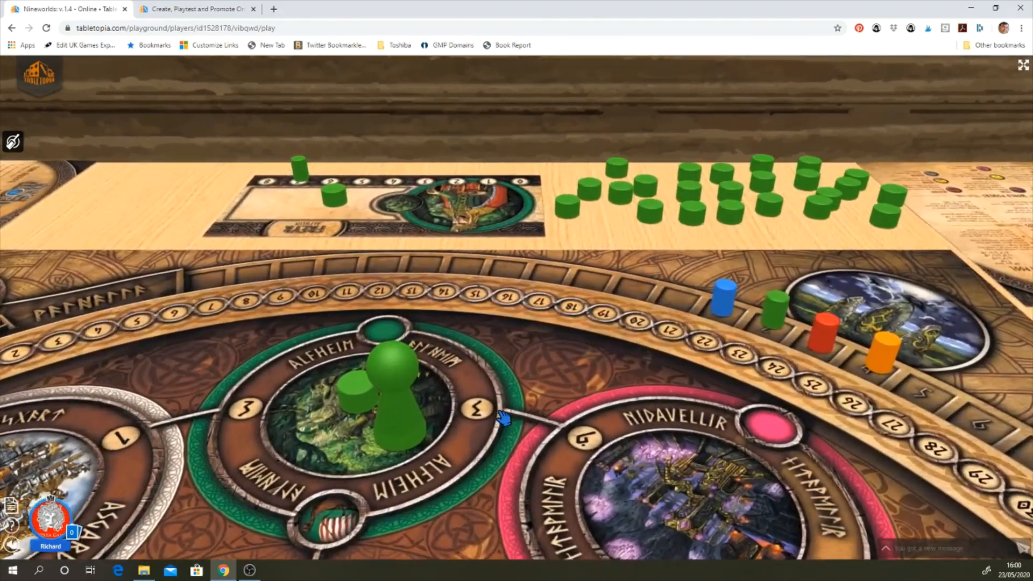
{"action": "scroll", "coordinate": [517, 357], "scroll_direction": "up", "scroll_amount": 3}
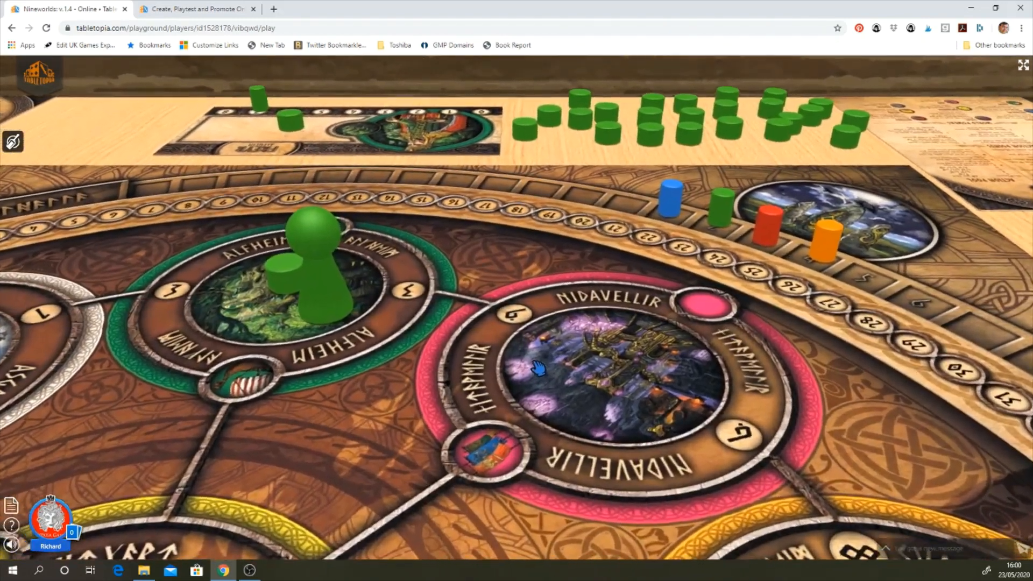
{"action": "scroll", "coordinate": [538, 369], "scroll_direction": "down", "scroll_amount": 10}
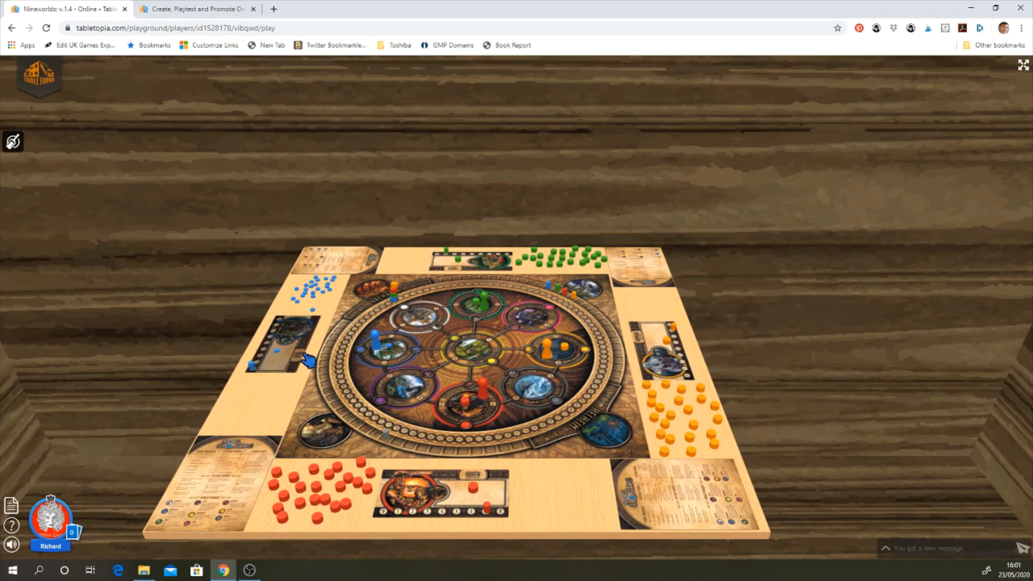
Return to the Workshop, start creating a new game, and look over the Create Game form
{"action": "left_click", "coordinate": [195, 9]}
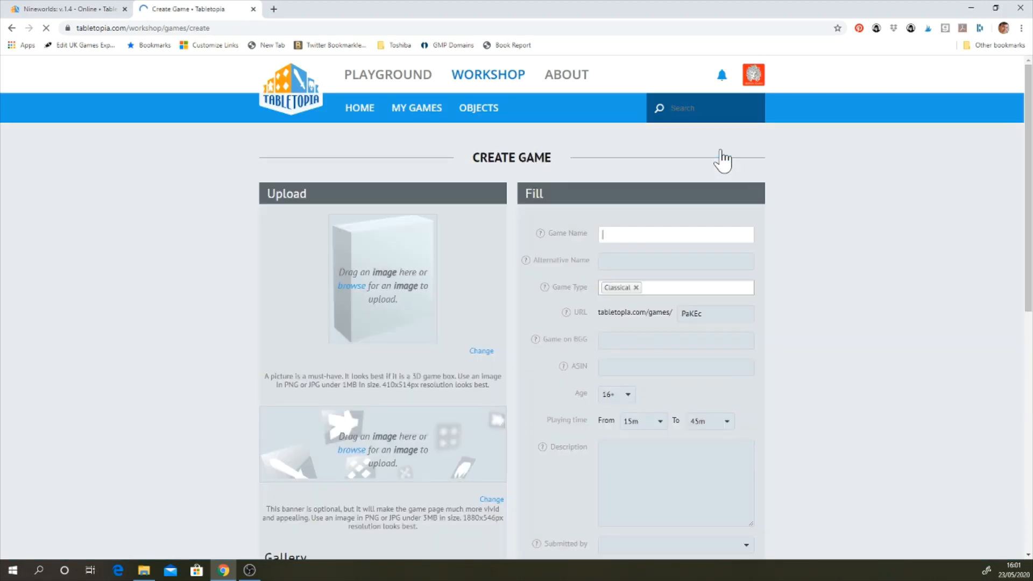
{"action": "scroll", "coordinate": [189, 186], "scroll_direction": "down", "scroll_amount": 4}
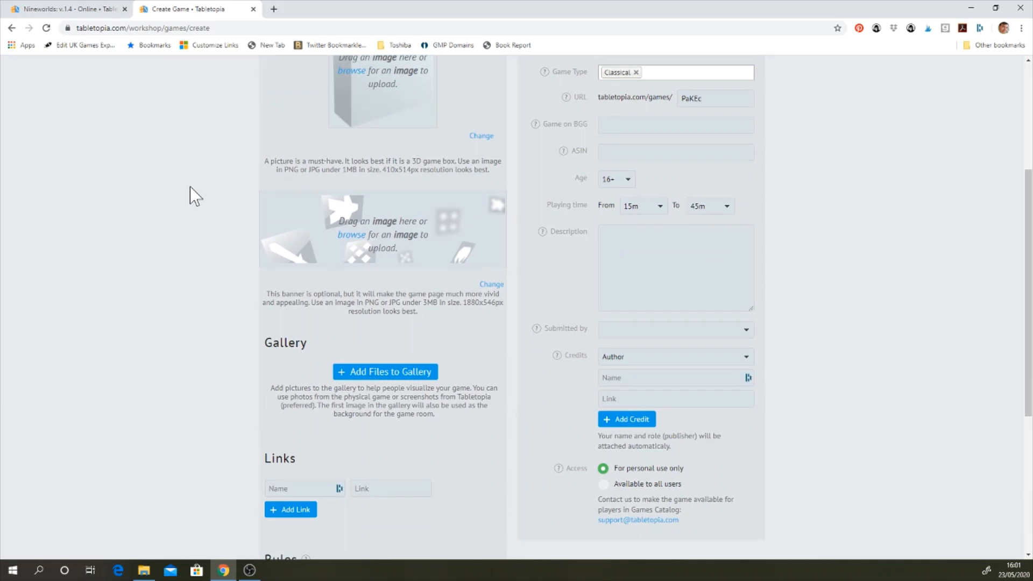
{"action": "scroll", "coordinate": [189, 186], "scroll_direction": "up", "scroll_amount": 3}
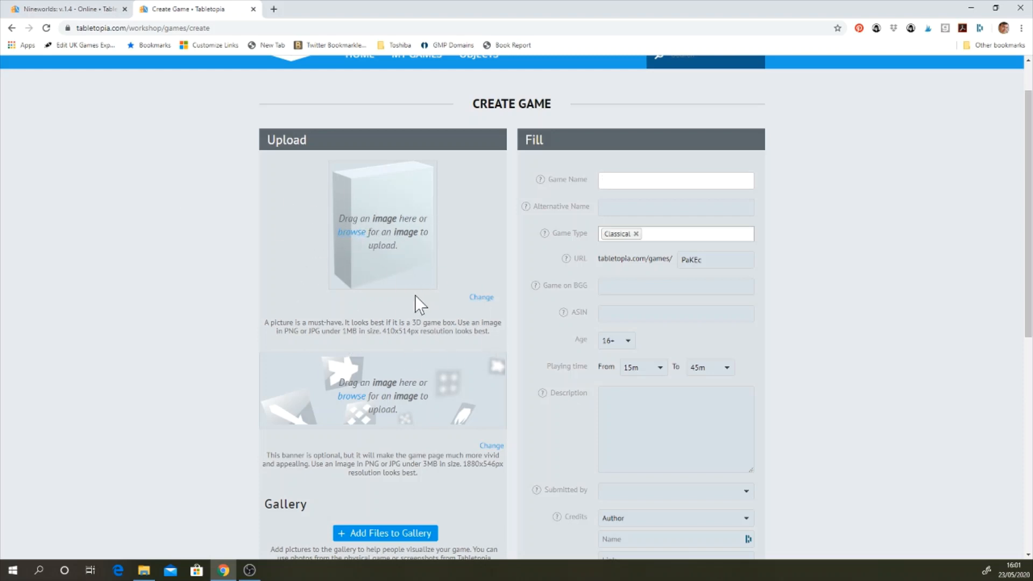
Upload the boxshot-white image as the new game's box picture
{"action": "left_click", "coordinate": [345, 233]}
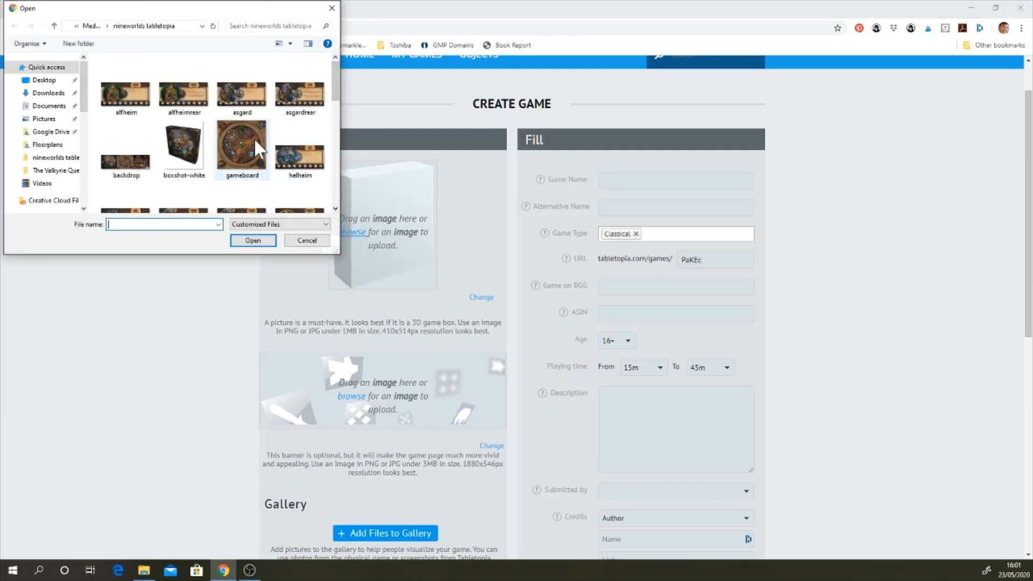
{"action": "left_click_drag", "start_coordinate": [184, 145], "coordinate": [389, 266]}
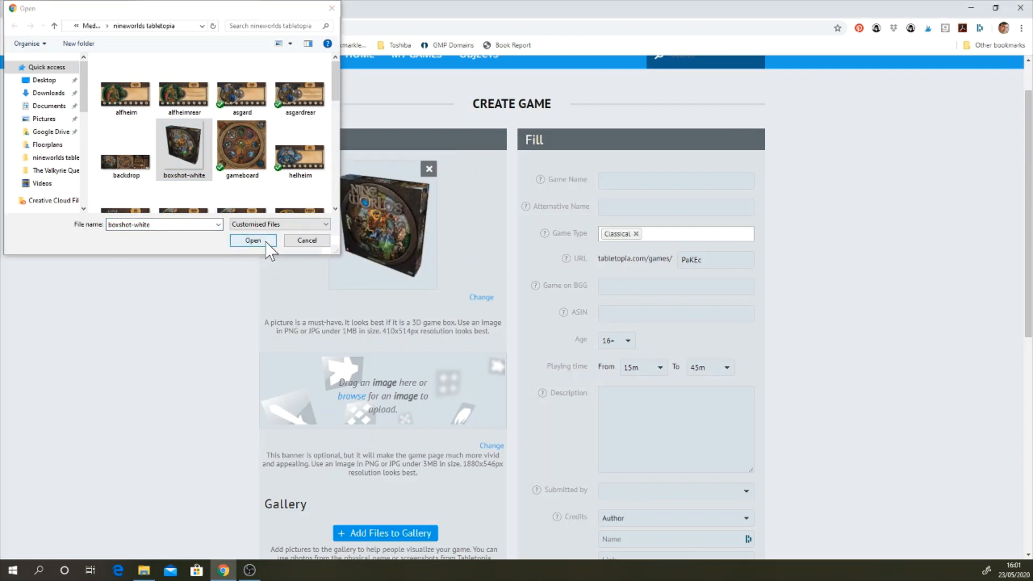
{"action": "left_click", "coordinate": [305, 243]}
{"action": "scroll", "coordinate": [214, 272], "scroll_direction": "down", "scroll_amount": 2}
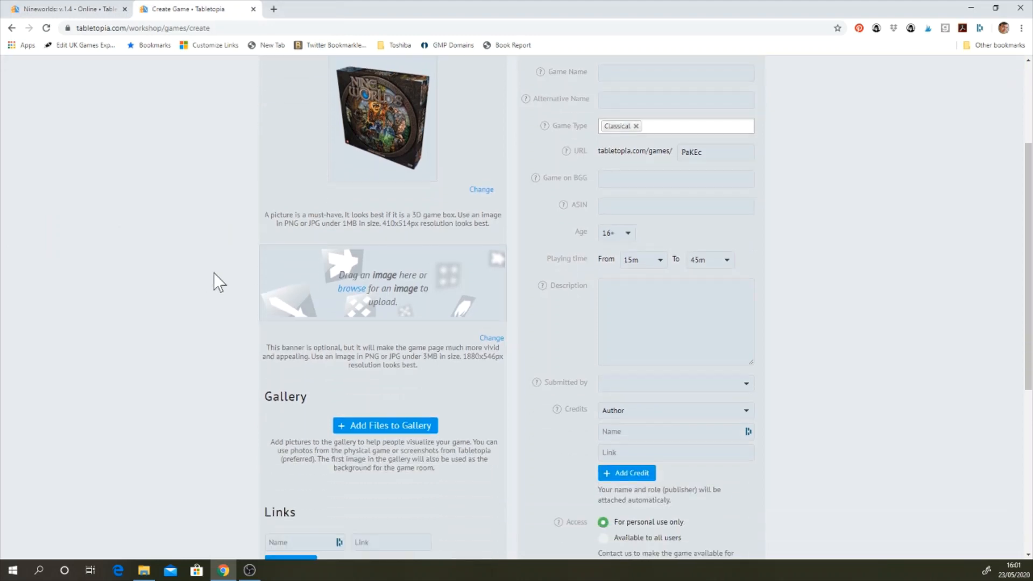
{"action": "scroll", "coordinate": [214, 273], "scroll_direction": "up", "scroll_amount": 2}
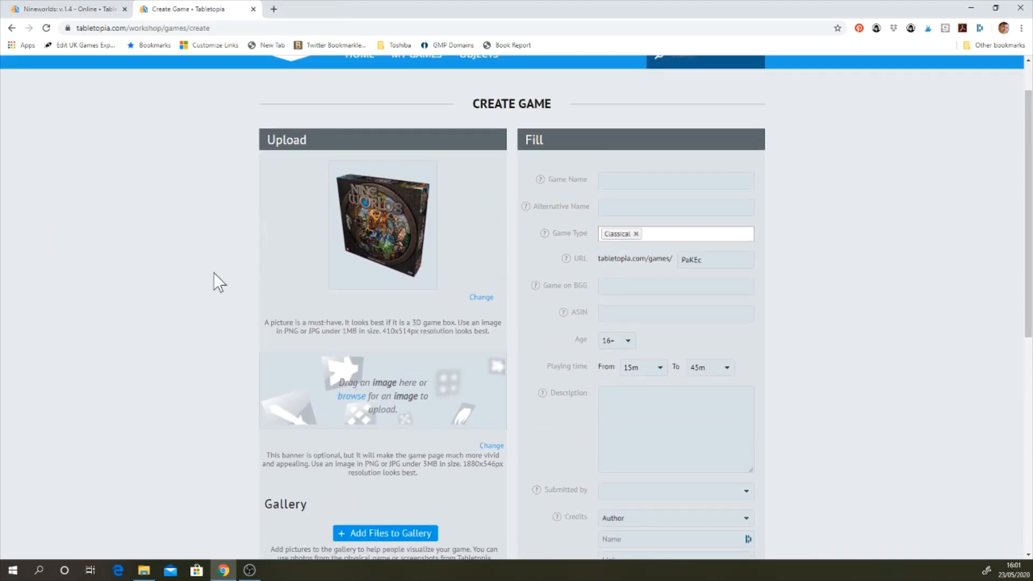
Upload the backdrop image from the nineworlds tabletopia folder as the game's banner
{"action": "mouse_move", "coordinate": [341, 207]}
{"action": "scroll", "coordinate": [224, 286], "scroll_direction": "down", "scroll_amount": 3}
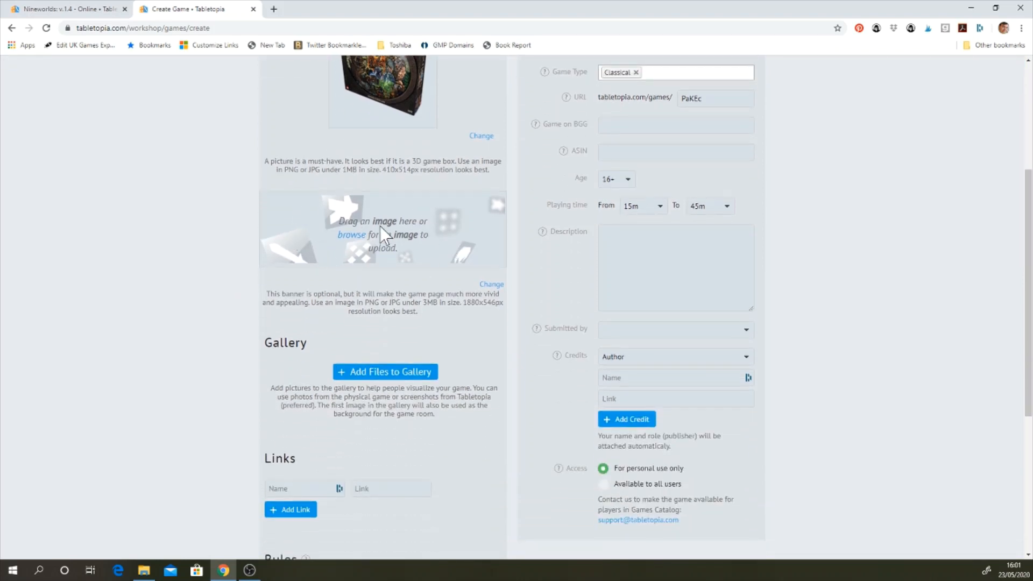
{"action": "left_click", "coordinate": [352, 233]}
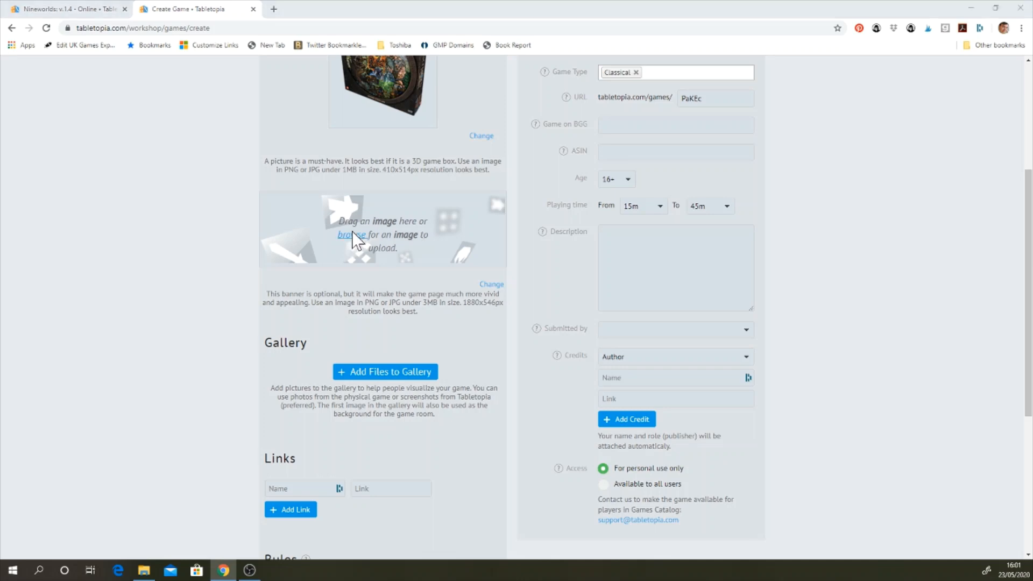
{"action": "scroll", "coordinate": [245, 171], "scroll_direction": "down", "scroll_amount": 2}
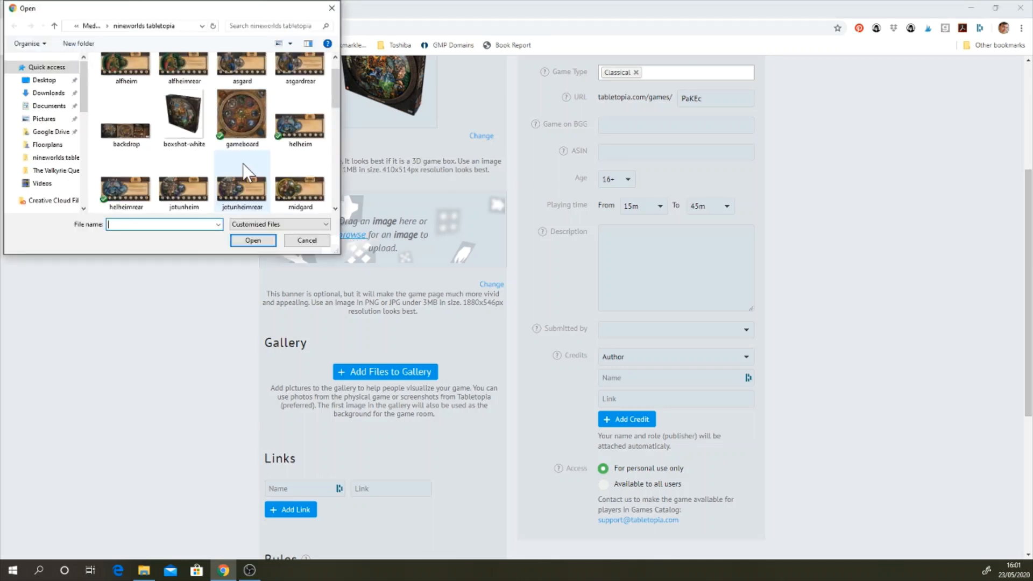
{"action": "scroll", "coordinate": [244, 166], "scroll_direction": "down", "scroll_amount": 5}
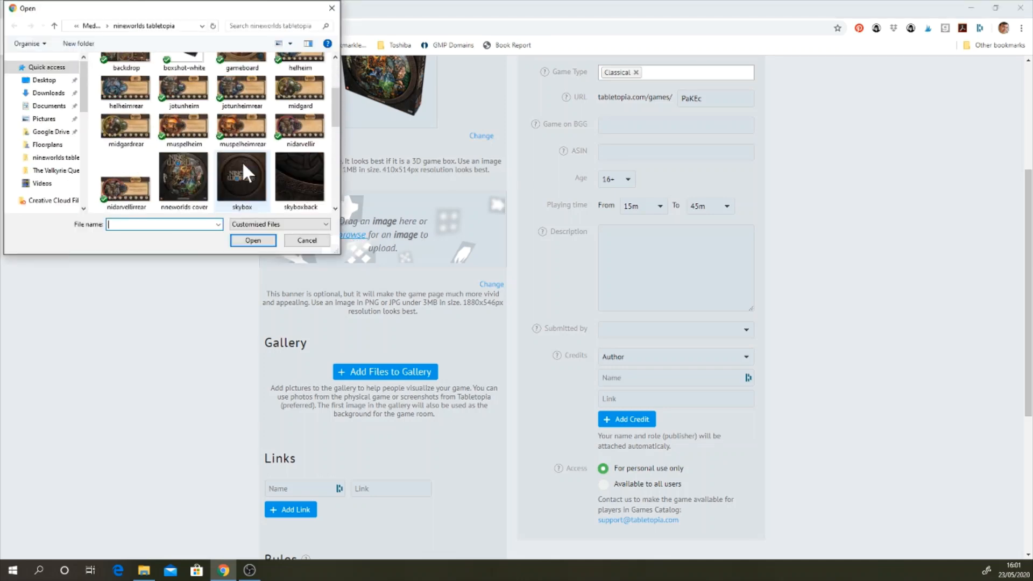
{"action": "scroll", "coordinate": [245, 172], "scroll_direction": "up", "scroll_amount": 4}
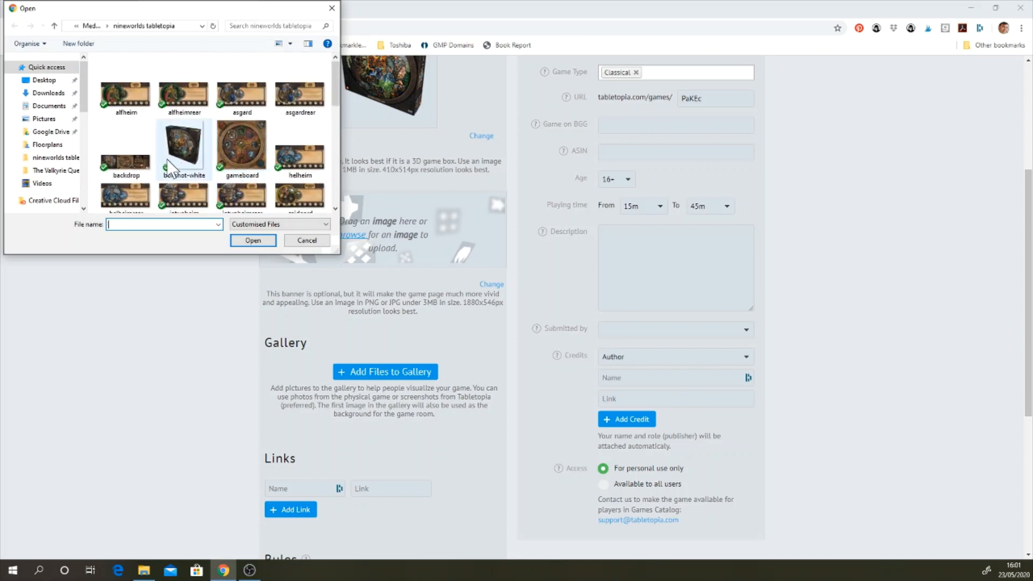
{"action": "left_click_drag", "start_coordinate": [126, 161], "coordinate": [402, 241]}
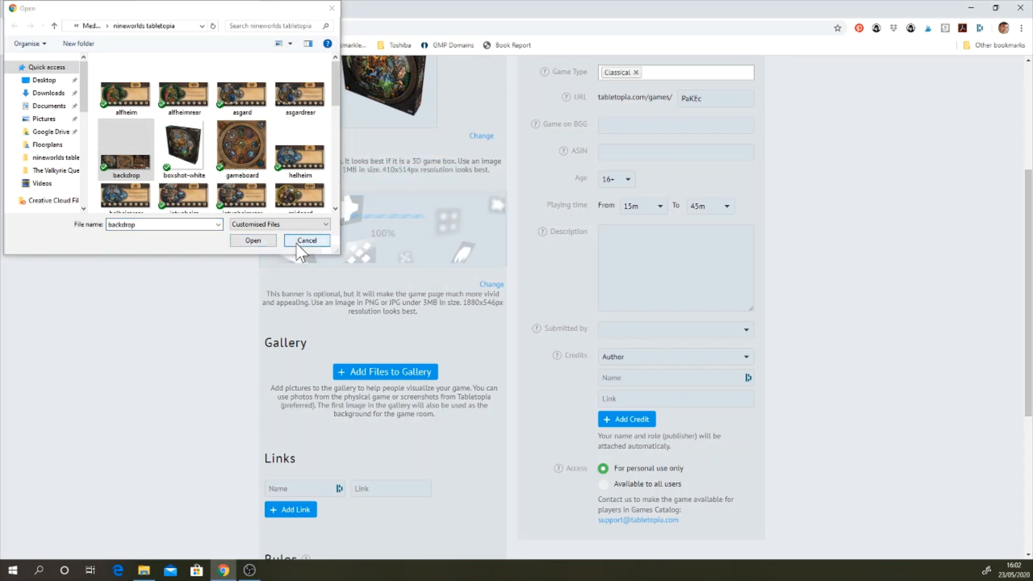
{"action": "left_click", "coordinate": [296, 243]}
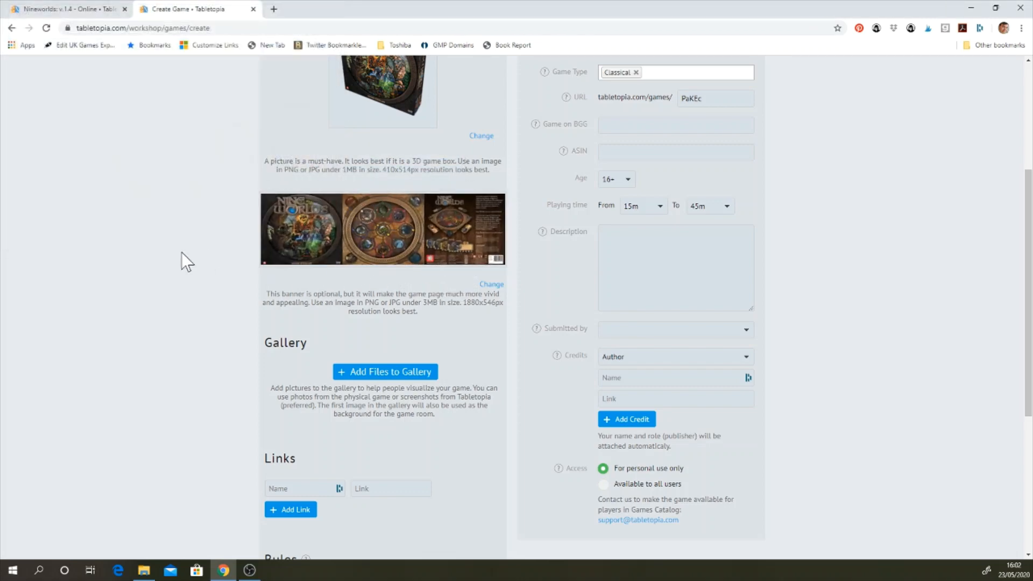
Enter Medusa Games as the name of a new link for the game
{"action": "scroll", "coordinate": [182, 262], "scroll_direction": "down", "scroll_amount": 2}
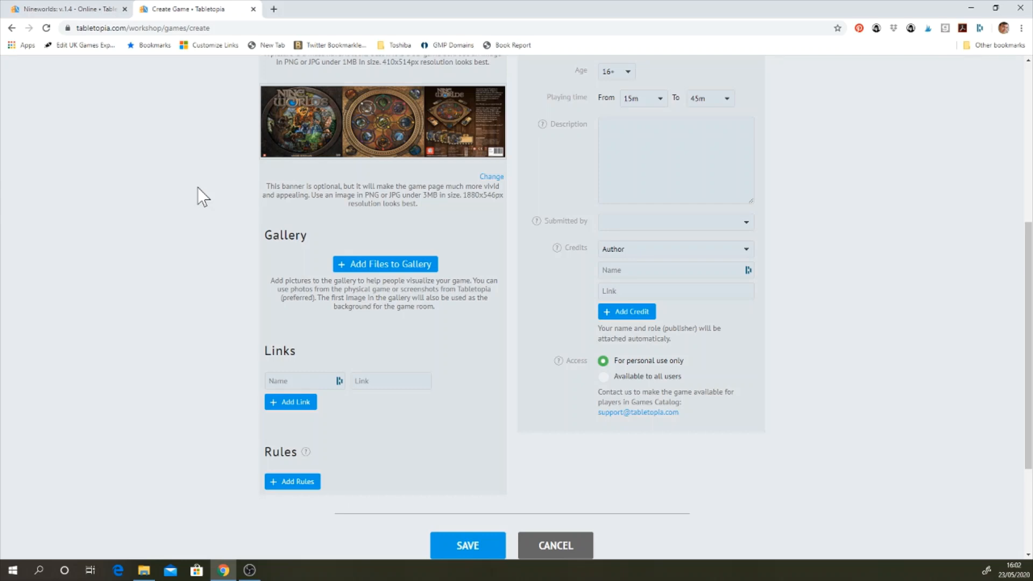
{"action": "scroll", "coordinate": [198, 187], "scroll_direction": "down", "scroll_amount": 3}
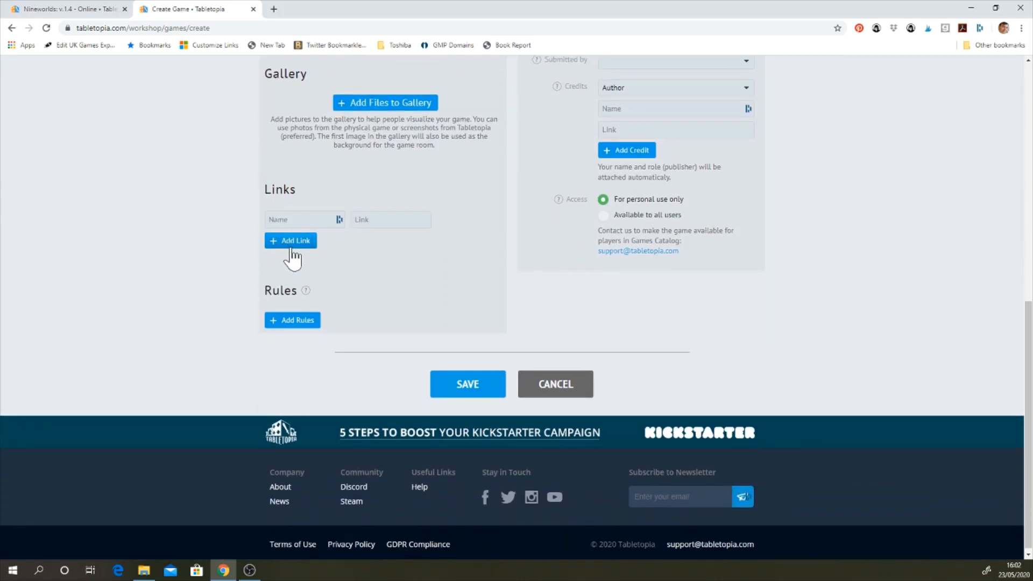
{"action": "left_click", "coordinate": [293, 242]}
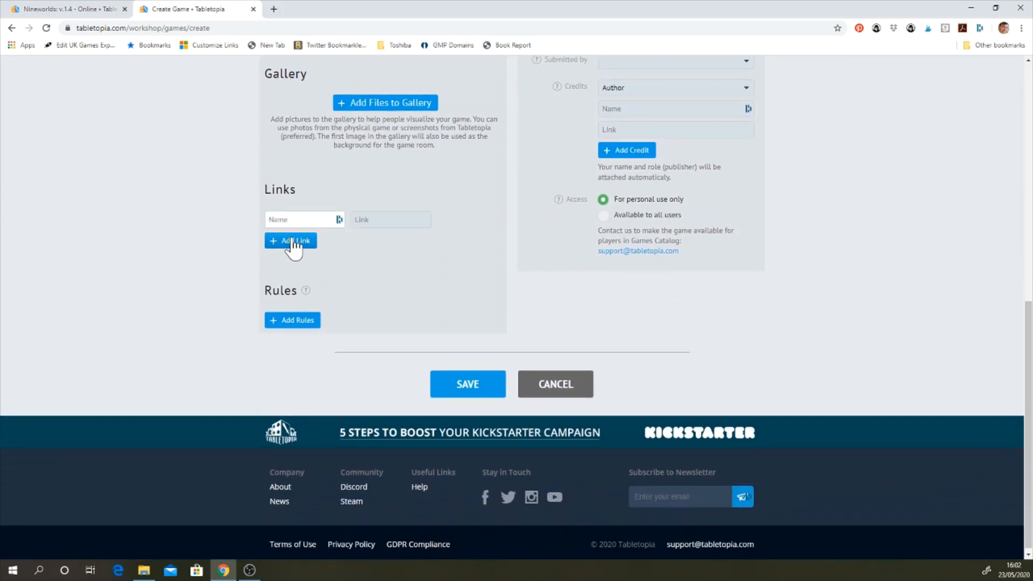
{"action": "type", "text": "Medusa Games"}
{"action": "key", "text": "Tab"}
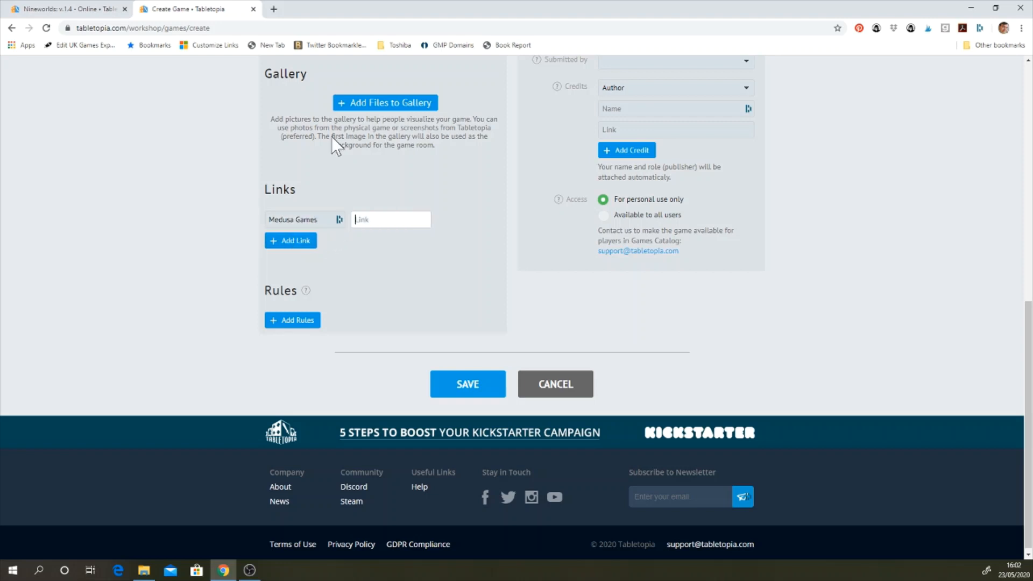
Search the web for medusa games in a new browser tab and open the Medusa Games website
{"action": "left_click", "coordinate": [273, 9]}
{"action": "type", "text": "medusa"}
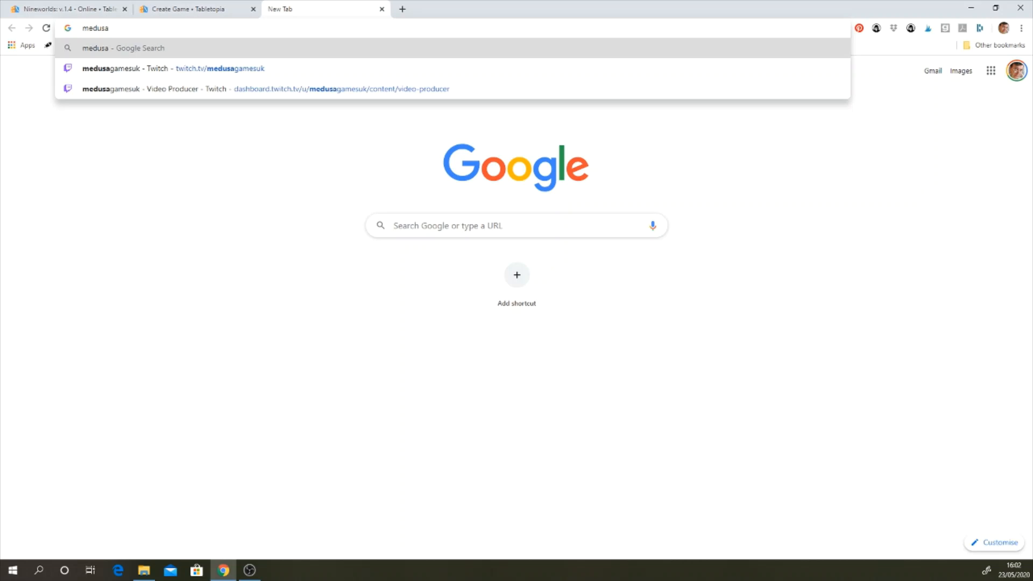
{"action": "type", "text": " games"}
{"action": "key", "text": "Return"}
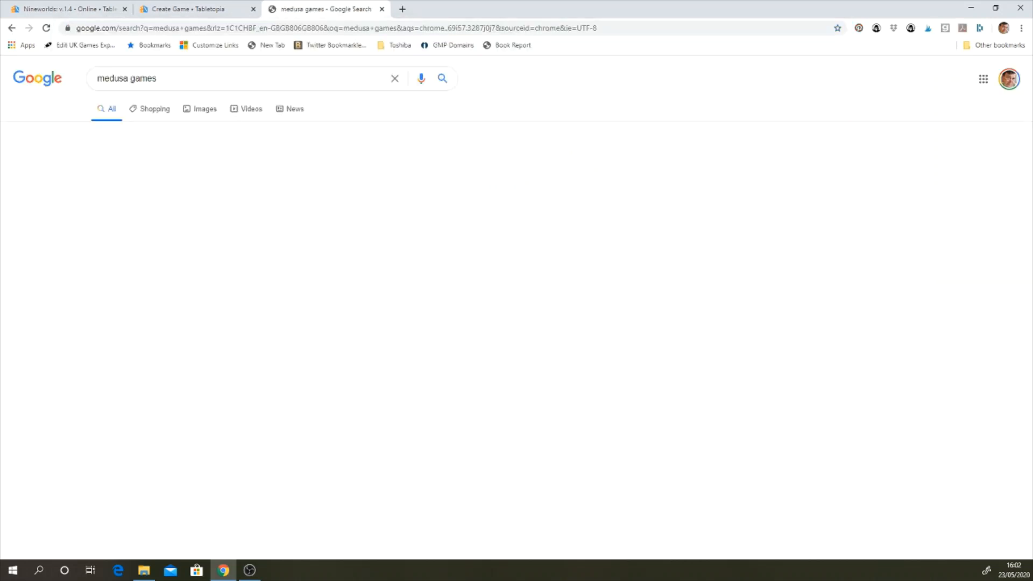
{"action": "left_click", "coordinate": [212, 169]}
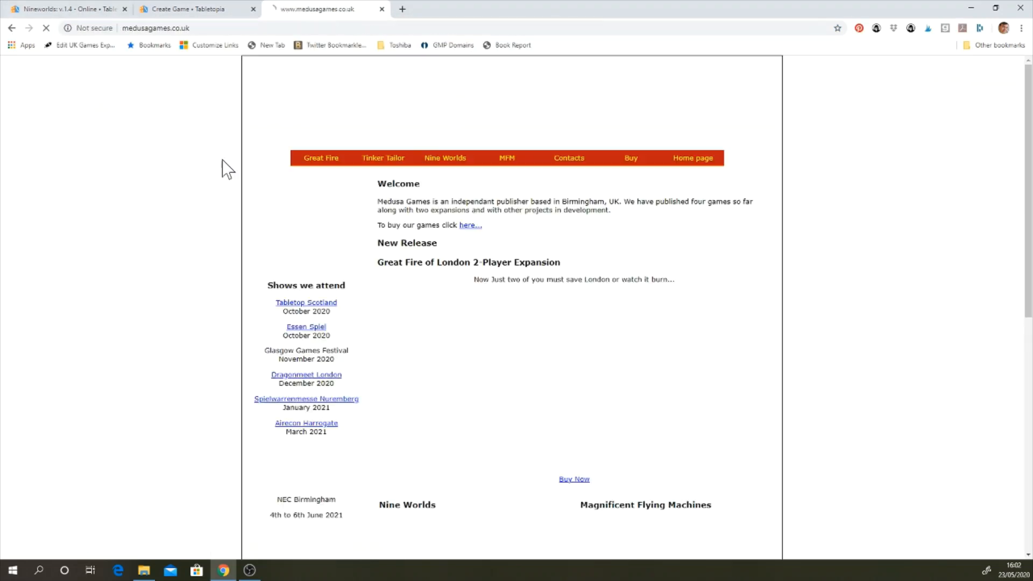
Copy the Medusa Games website address into the new link's address field on the Create Game form and add the link
{"action": "left_click", "coordinate": [189, 27]}
{"action": "key", "text": "End"}
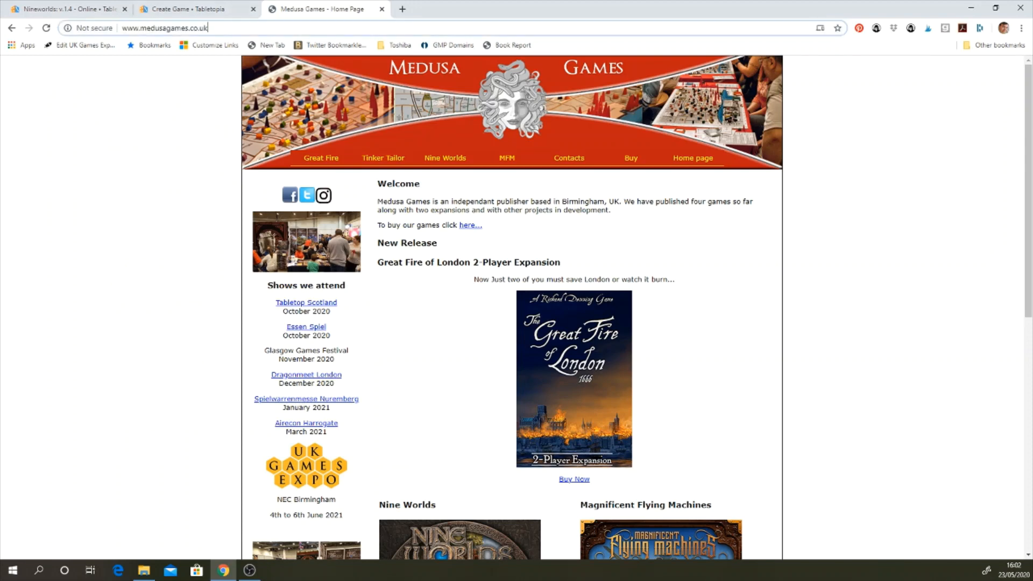
{"action": "triple_click", "coordinate": [188, 28]}
{"action": "right_click", "coordinate": [137, 30]}
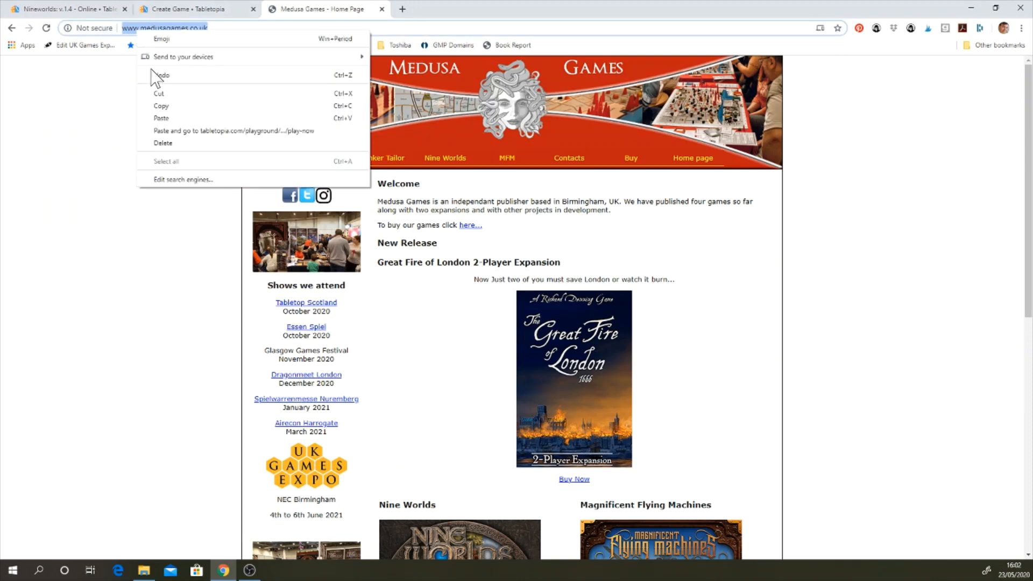
{"action": "left_click", "coordinate": [159, 106]}
{"action": "left_click", "coordinate": [161, 9]}
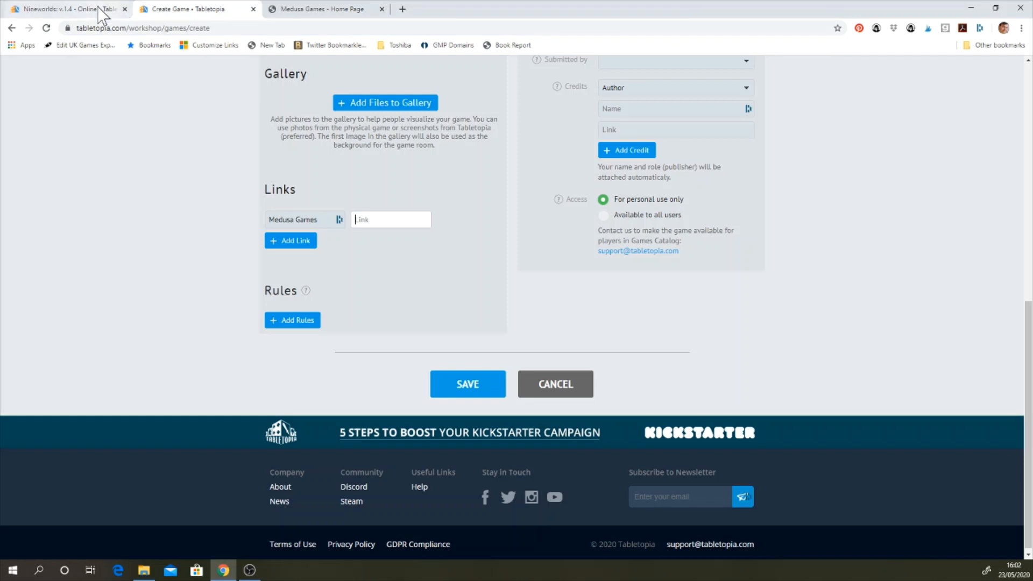
{"action": "key", "text": "ctrl+v"}
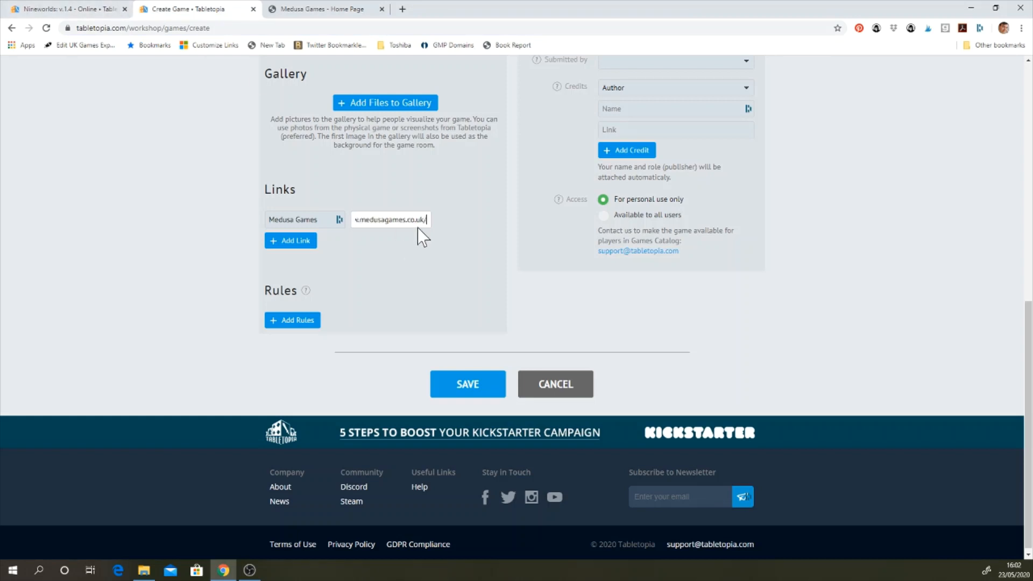
{"action": "left_click", "coordinate": [300, 243]}
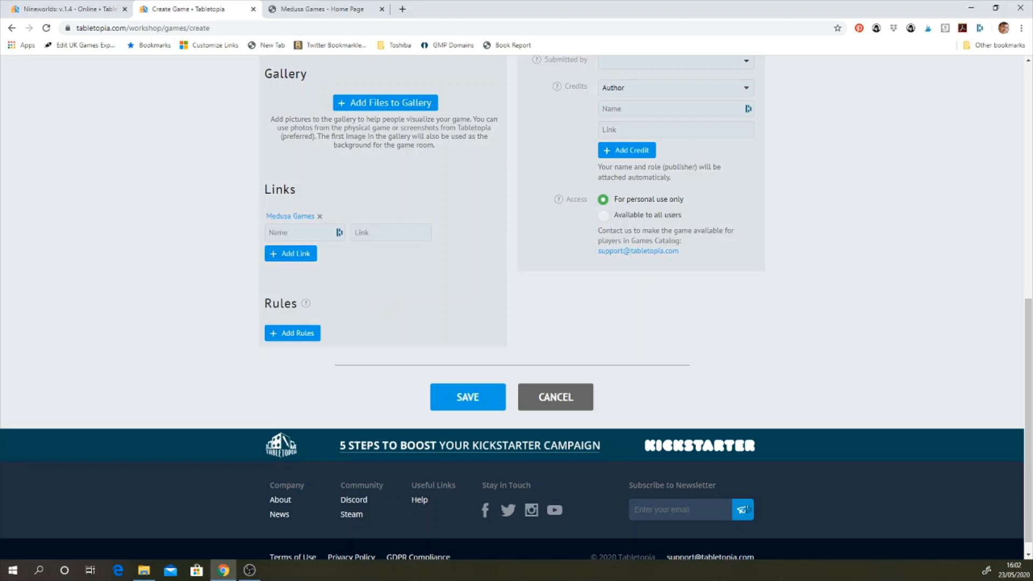
Start adding rules to the game with English as their language
{"action": "left_click", "coordinate": [306, 338]}
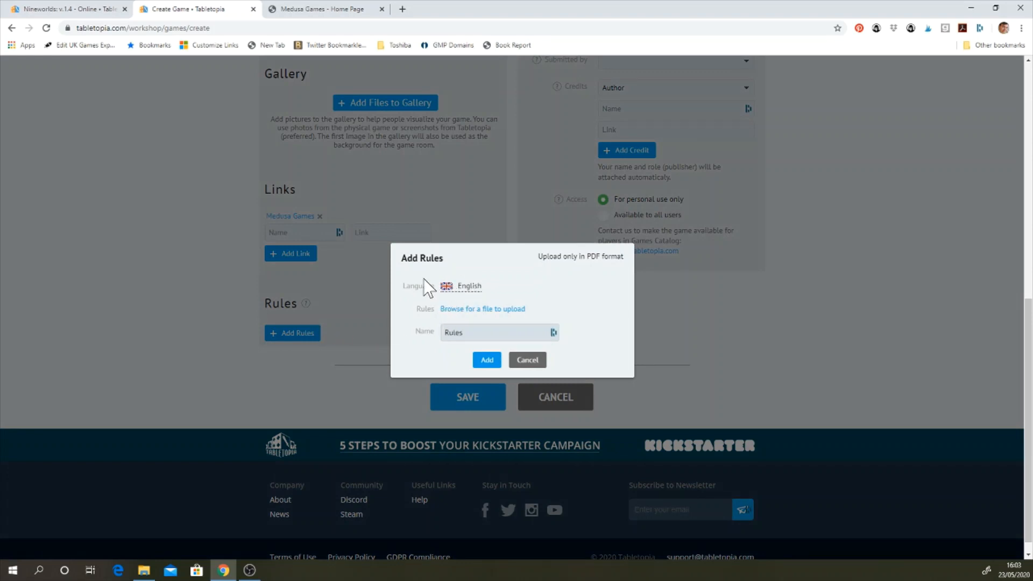
{"action": "left_click", "coordinate": [470, 290]}
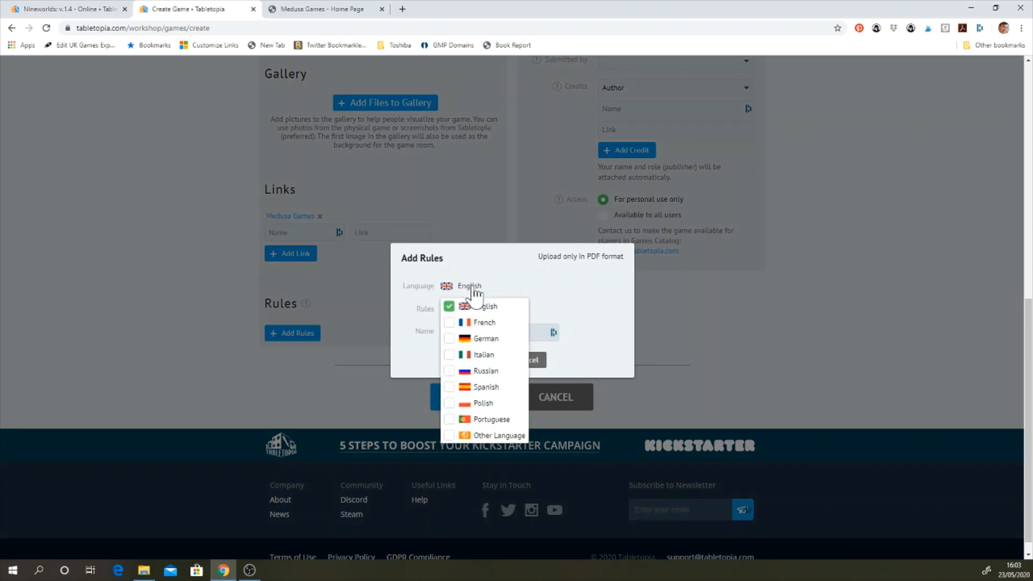
{"action": "left_click", "coordinate": [498, 308]}
{"action": "left_click", "coordinate": [449, 307]}
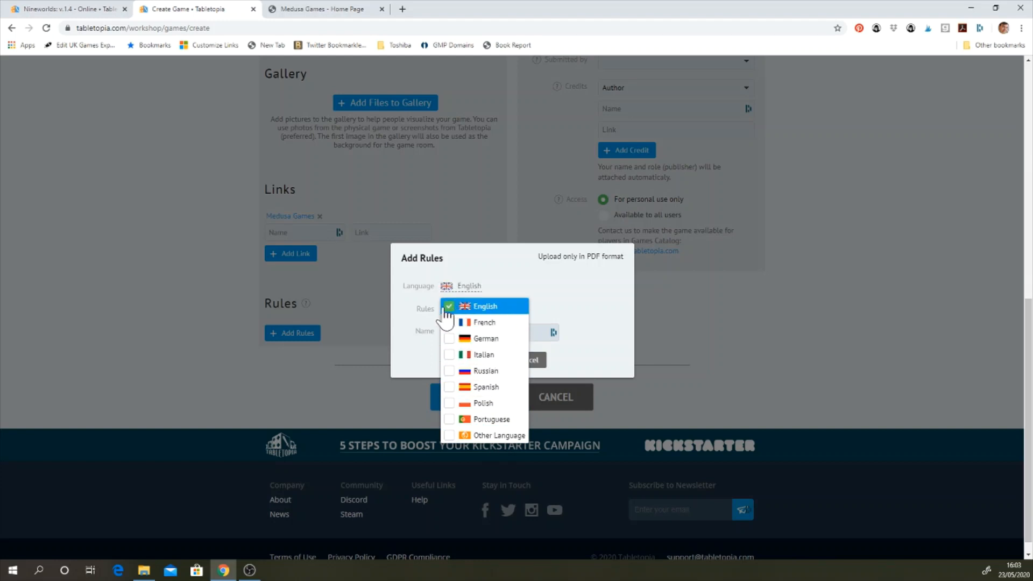
{"action": "left_click", "coordinate": [559, 317]}
Choose the PDF Nineworlds.nine-worlds-rules-eng-lr.en (1) as the rules file and add it under the name Rules
{"action": "left_click", "coordinate": [469, 308]}
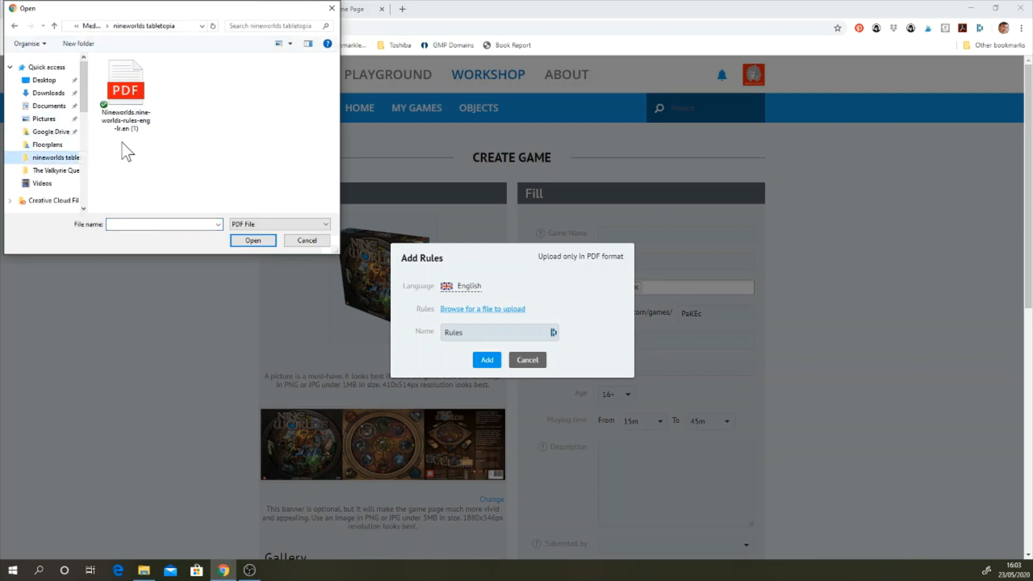
{"action": "left_click", "coordinate": [106, 130]}
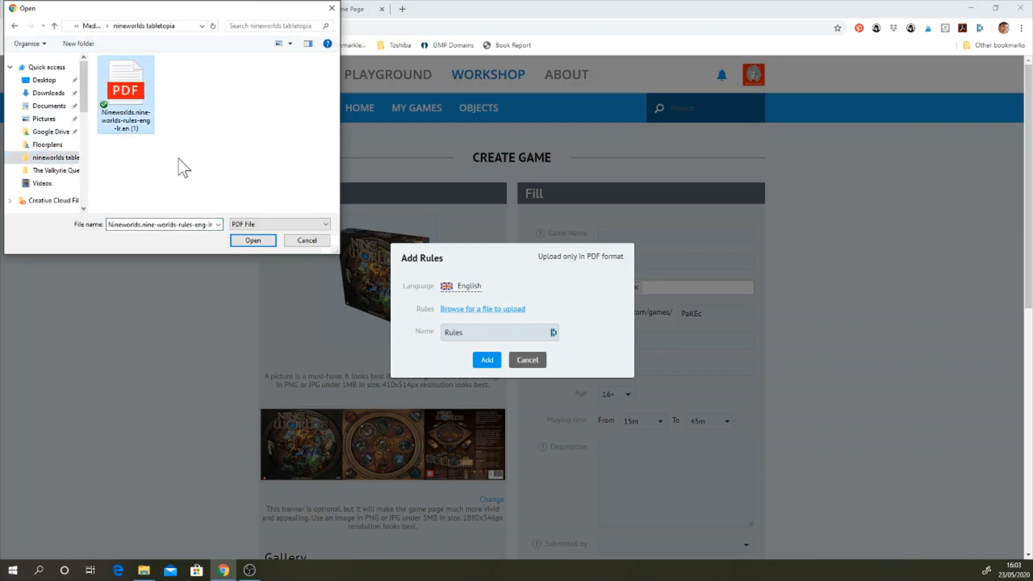
{"action": "left_click", "coordinate": [253, 241]}
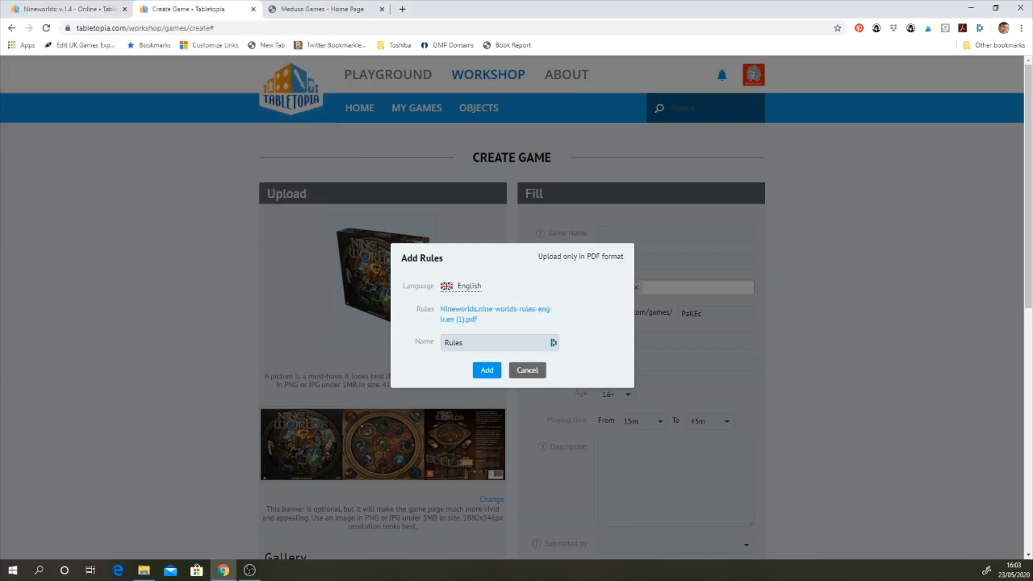
{"action": "left_click", "coordinate": [487, 372]}
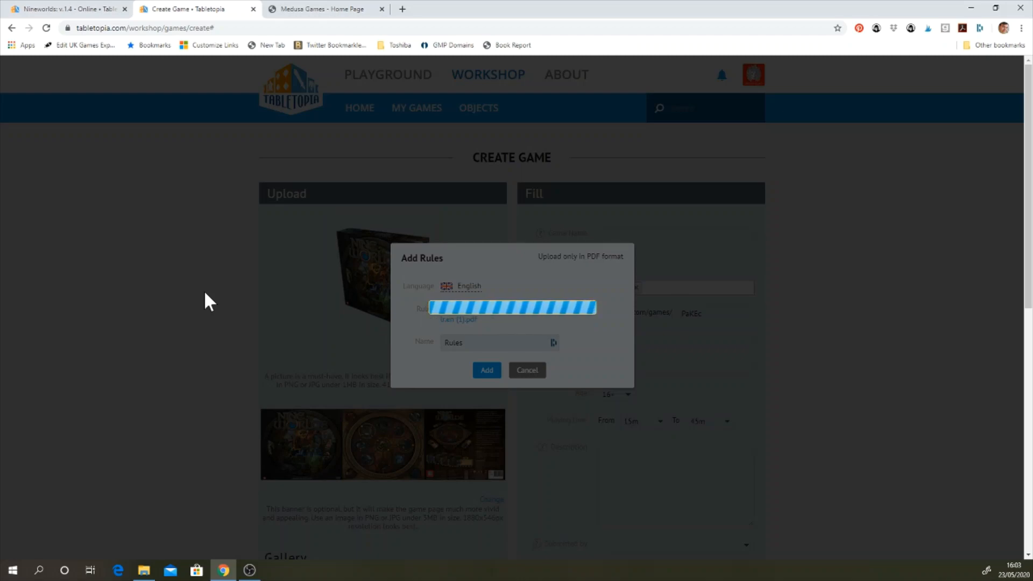
Name the game Nineworlds additional
{"action": "scroll", "coordinate": [209, 286], "scroll_direction": "down", "scroll_amount": 8}
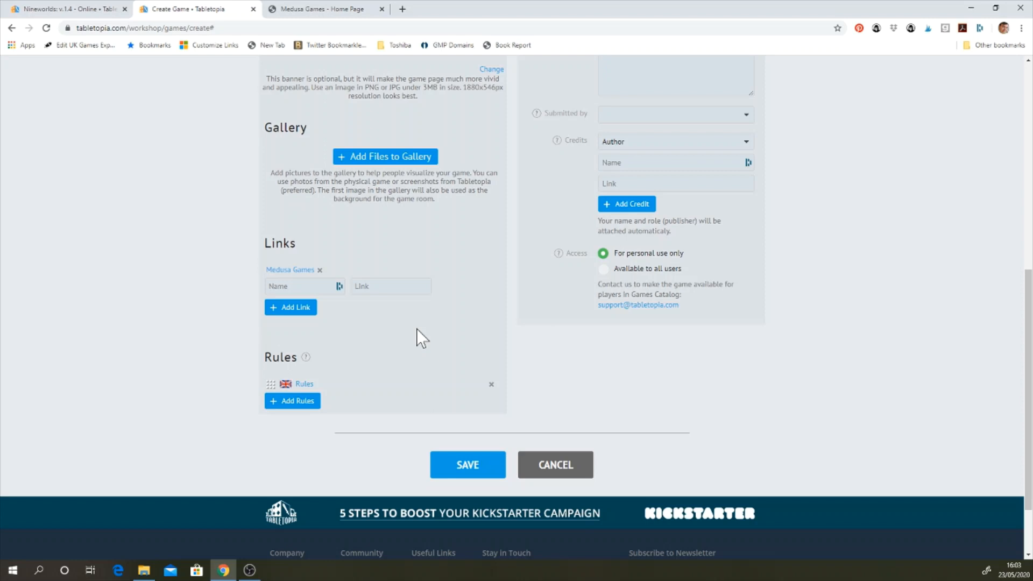
{"action": "scroll", "coordinate": [678, 344], "scroll_direction": "up", "scroll_amount": 3}
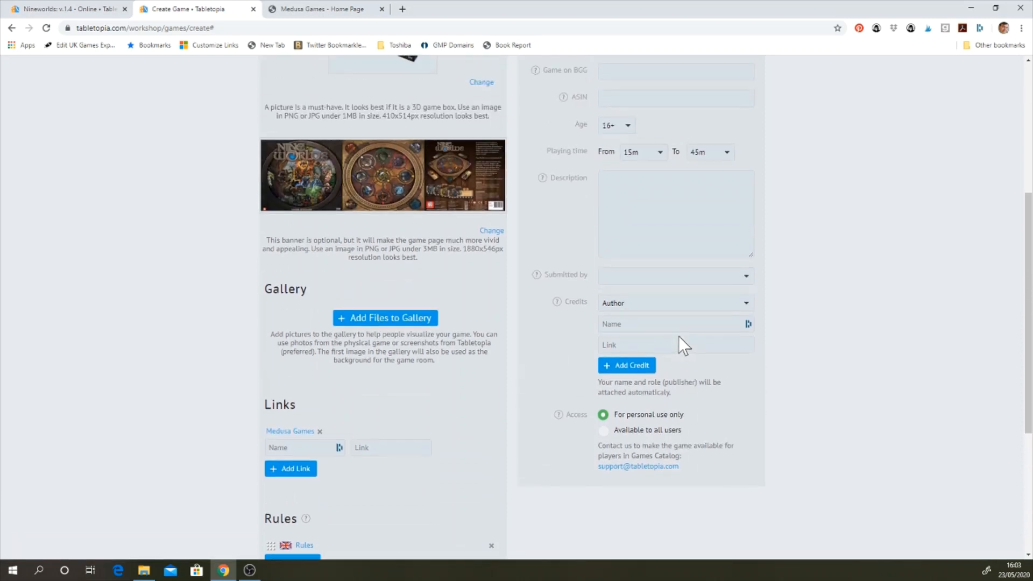
{"action": "scroll", "coordinate": [679, 337], "scroll_direction": "up", "scroll_amount": 3}
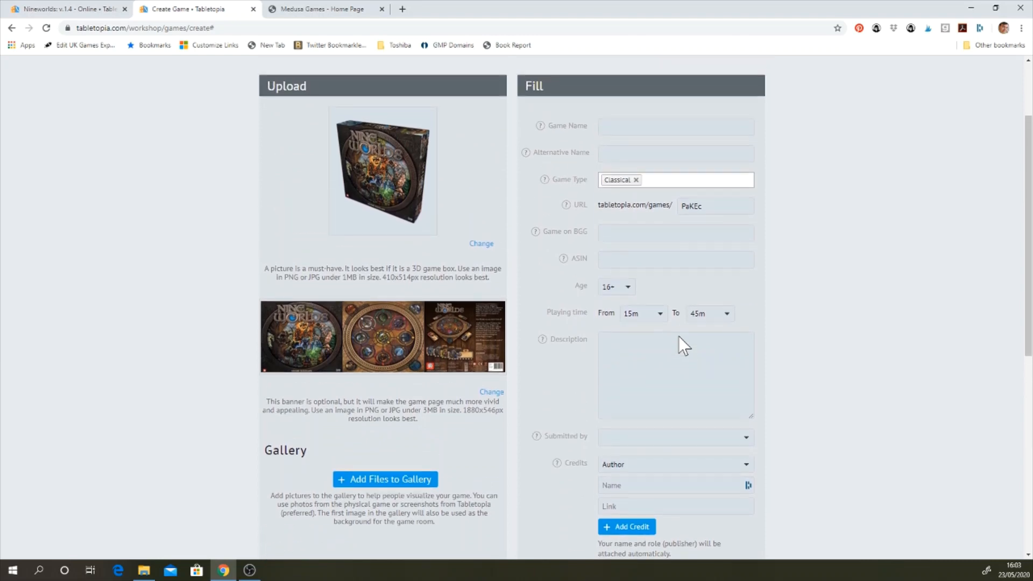
{"action": "left_click", "coordinate": [645, 126]}
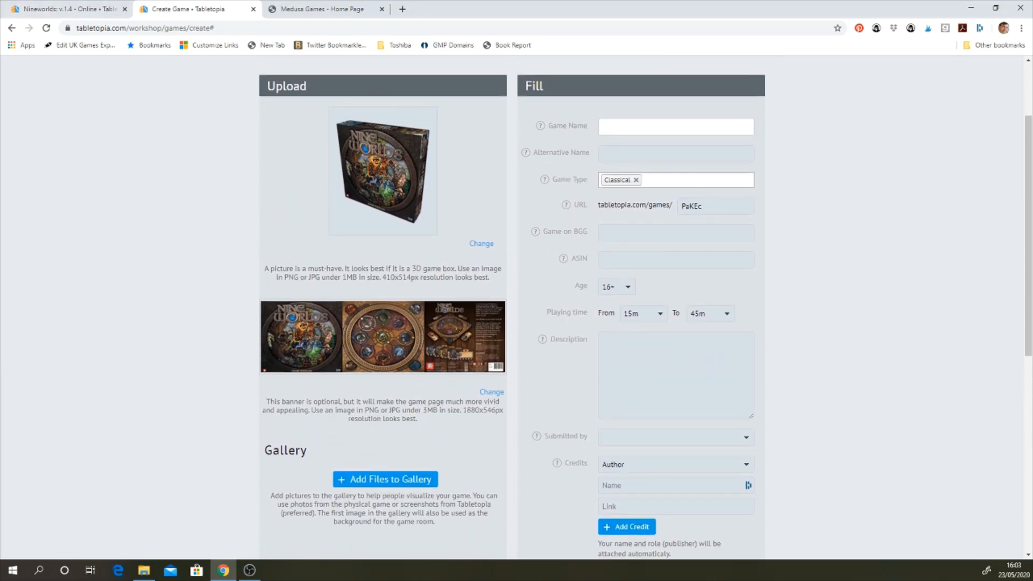
{"action": "type", "text": "Nineworlds additional"}
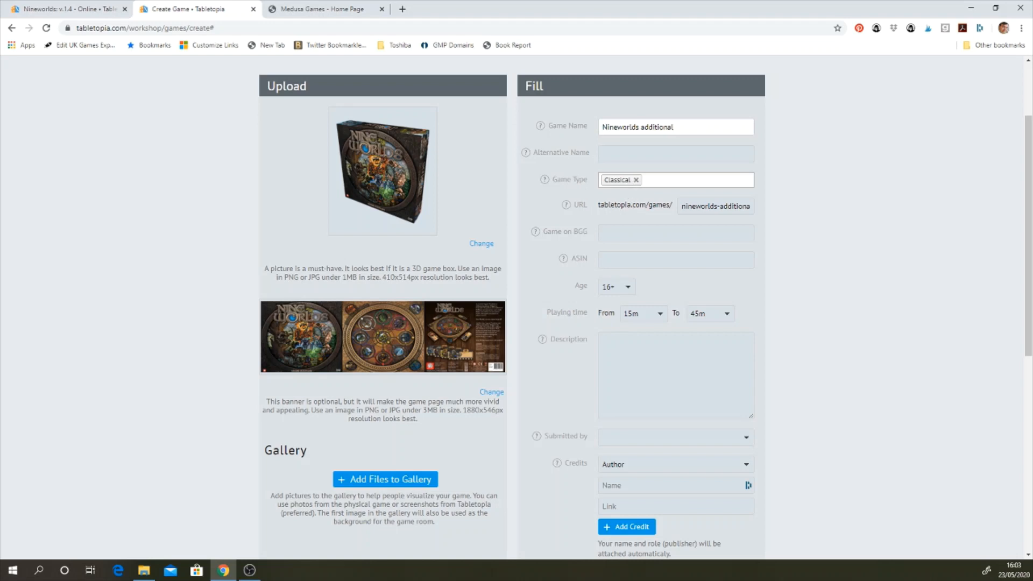
Add Strategy as a game type and remove Classical, leaving Strategy as the only type
{"action": "left_click", "coordinate": [635, 182]}
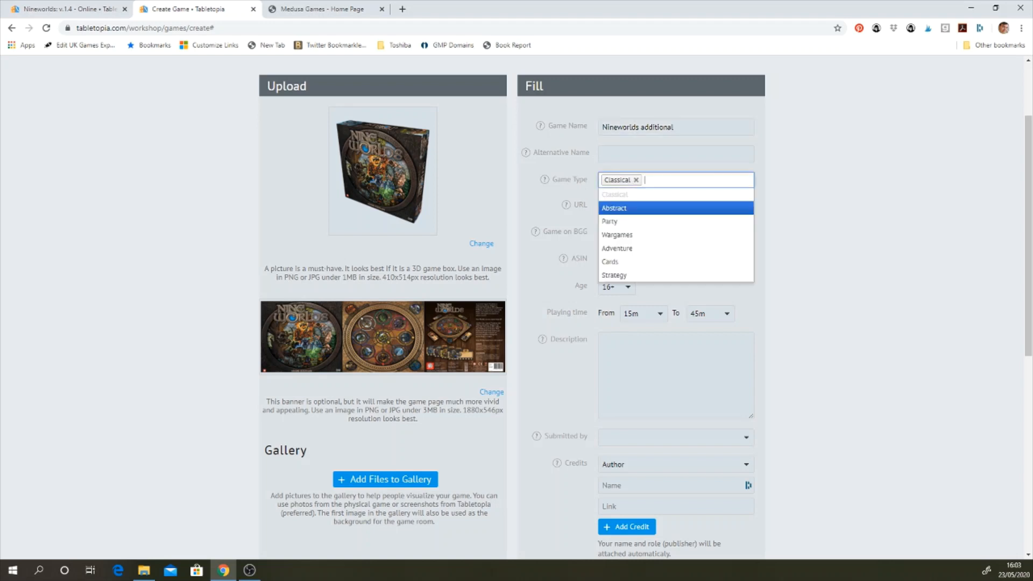
{"action": "left_click", "coordinate": [619, 275]}
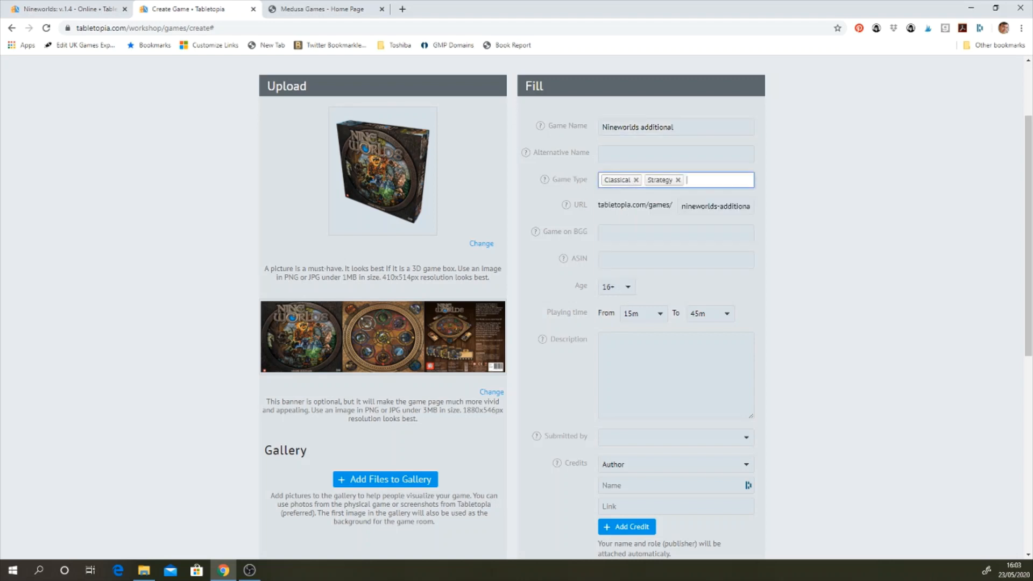
{"action": "left_click", "coordinate": [635, 179]}
{"action": "left_click", "coordinate": [670, 180]}
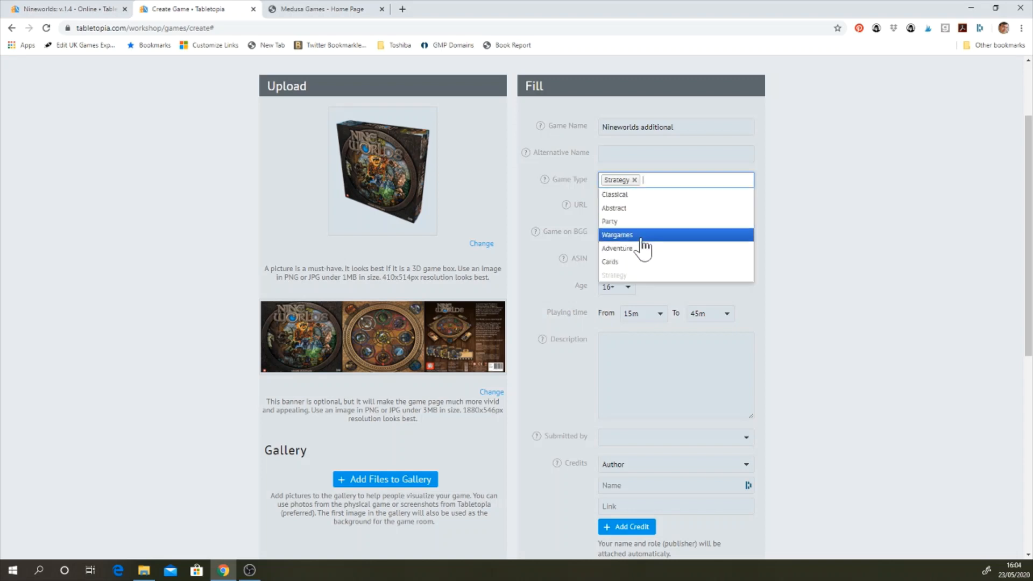
{"action": "left_click", "coordinate": [817, 242]}
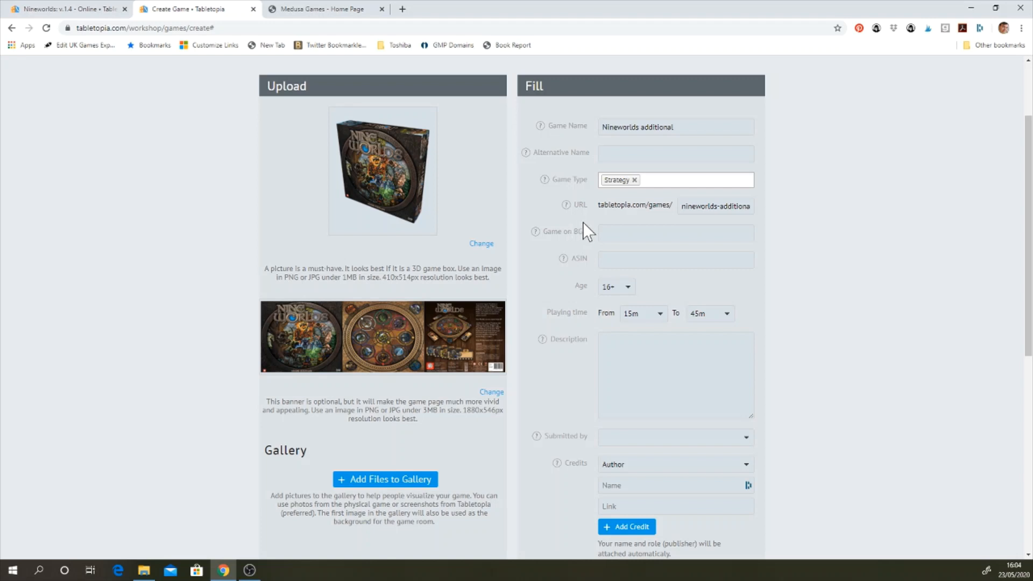
Set the game's age to 10+ and its playing time from 1h to 1.5h
{"action": "left_click", "coordinate": [628, 289]}
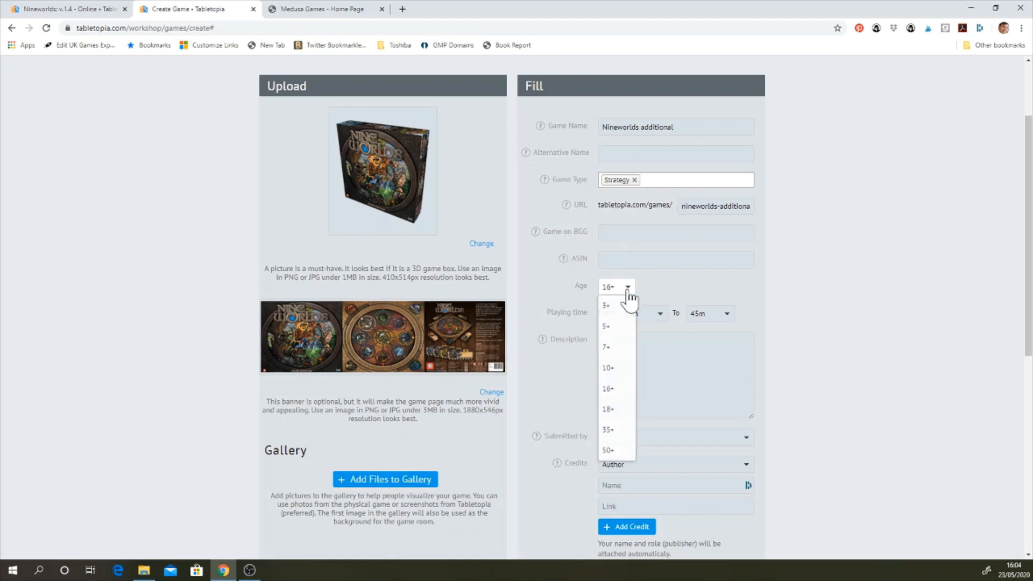
{"action": "left_click", "coordinate": [613, 369]}
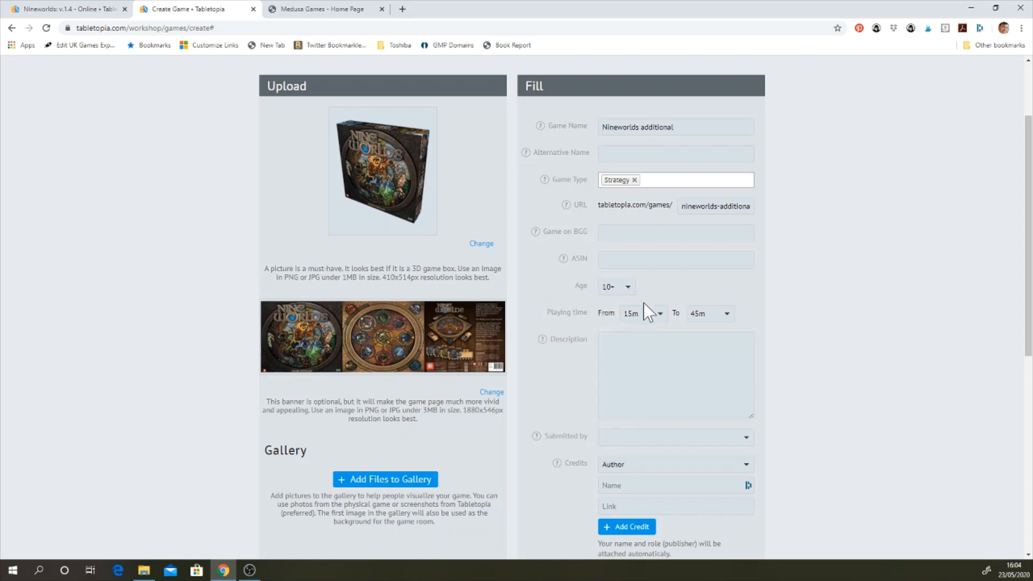
{"action": "left_click", "coordinate": [659, 315]}
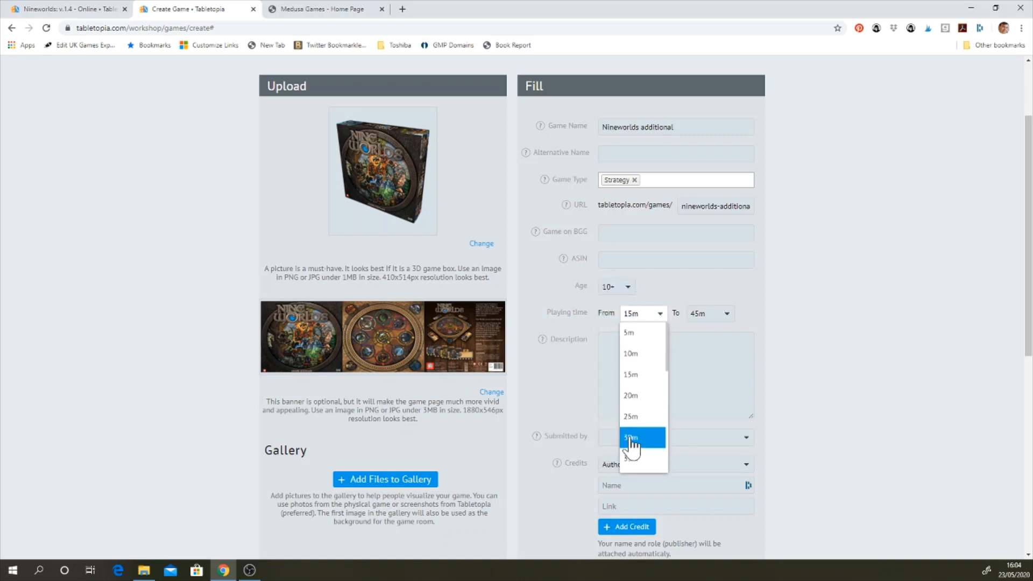
{"action": "scroll", "coordinate": [632, 447], "scroll_direction": "down", "scroll_amount": 4}
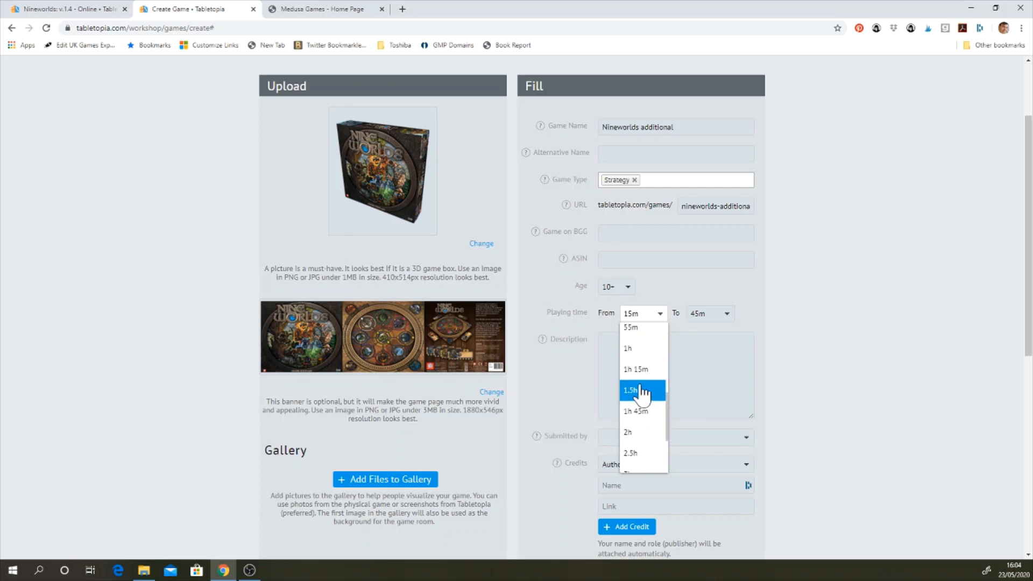
{"action": "left_click", "coordinate": [636, 348]}
{"action": "left_click", "coordinate": [726, 315]}
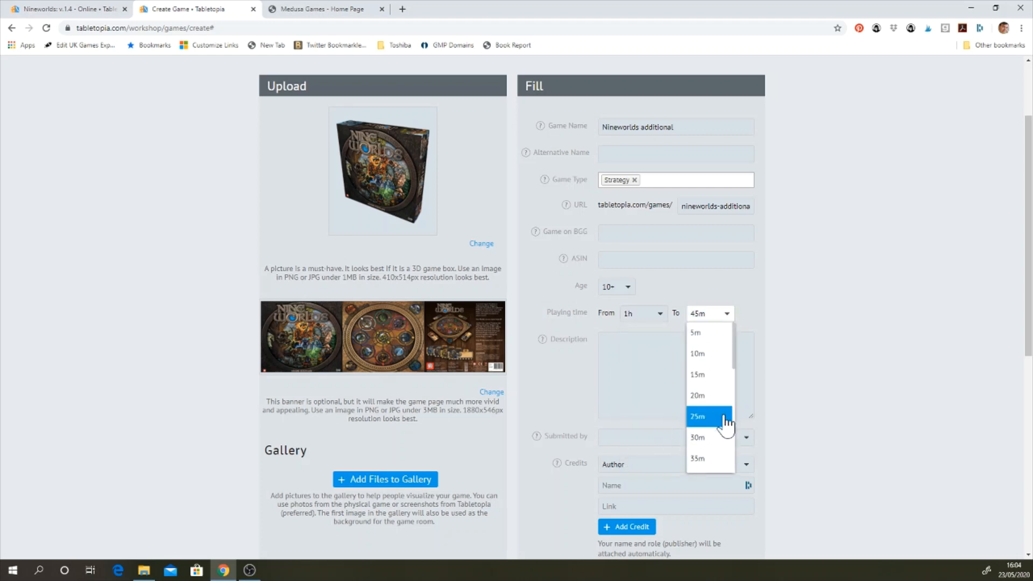
{"action": "scroll", "coordinate": [727, 422], "scroll_direction": "down", "scroll_amount": 6}
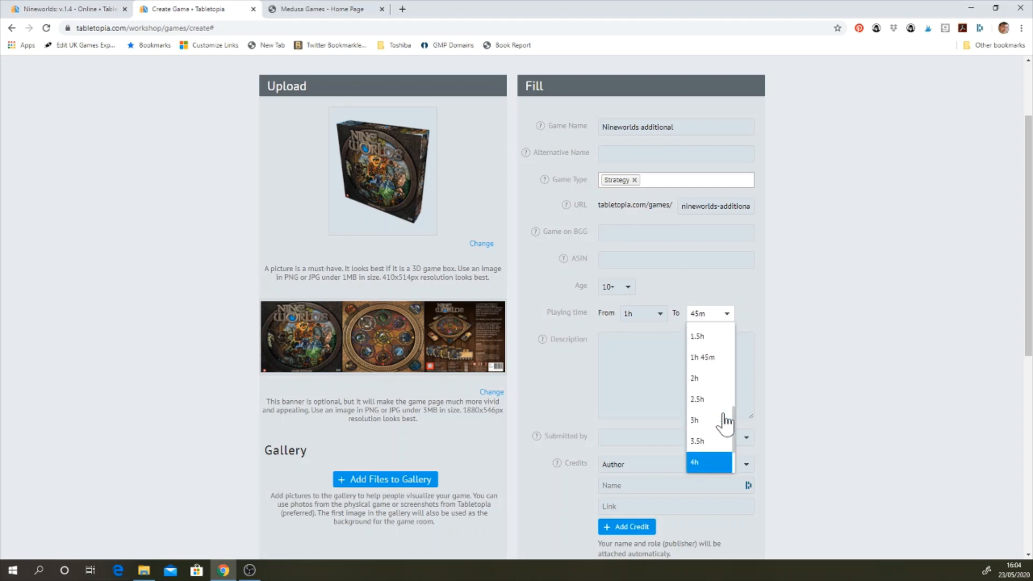
{"action": "left_click", "coordinate": [699, 336]}
Switch to the Medusa Games website and open its page about Nine Worlds for the description text
{"action": "left_click", "coordinate": [605, 379]}
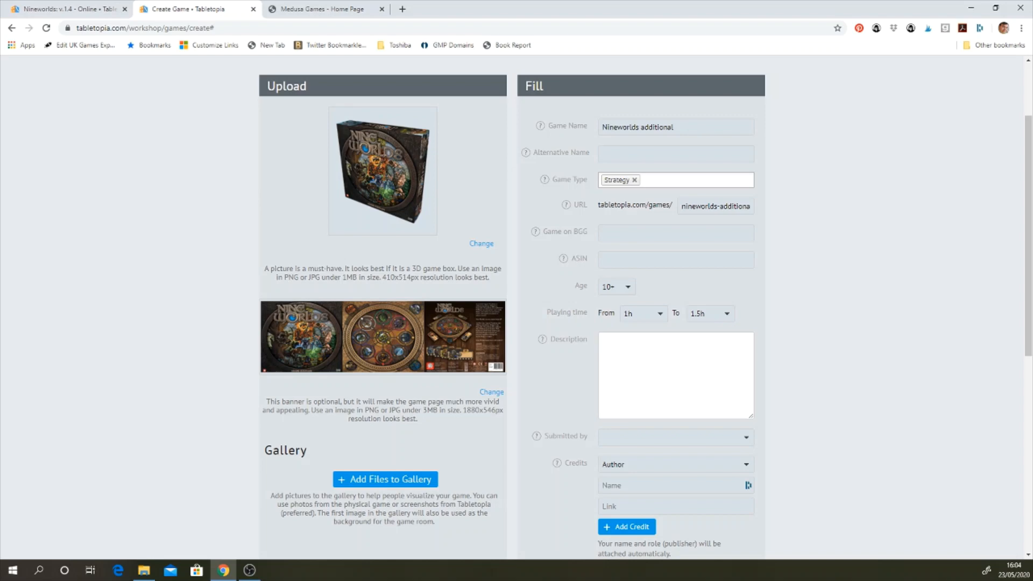
{"action": "left_click", "coordinate": [301, 9]}
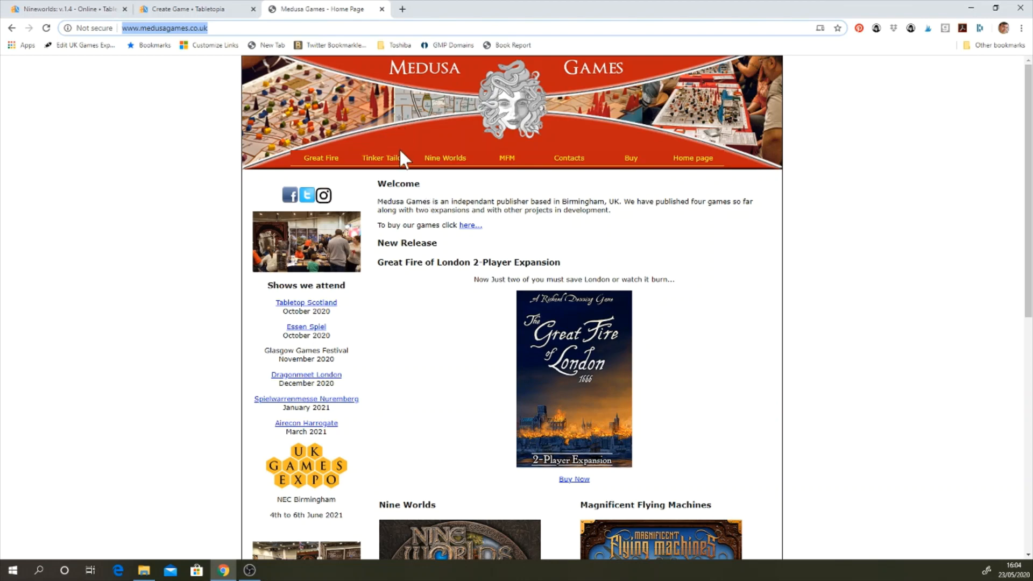
{"action": "left_click", "coordinate": [446, 160]}
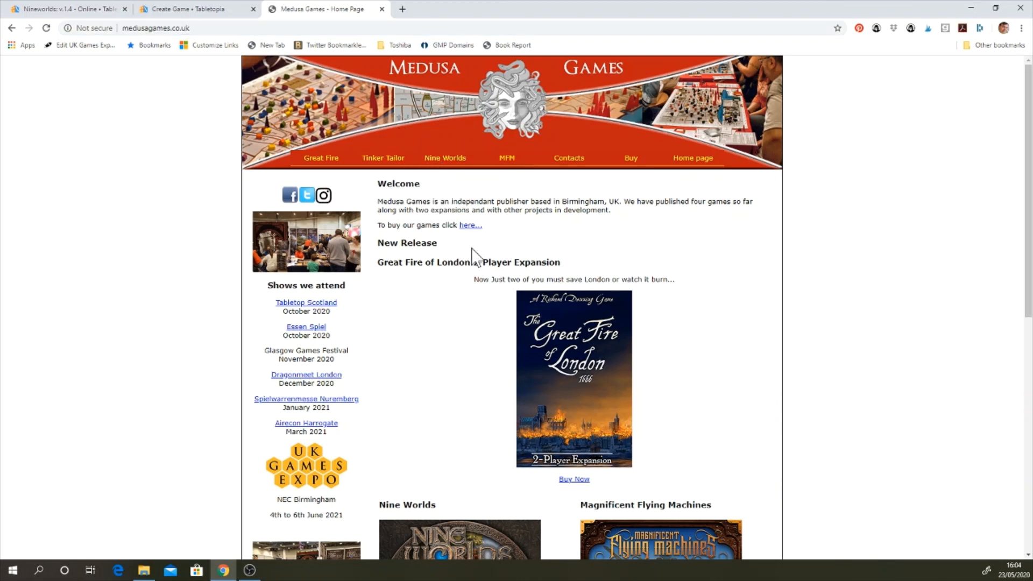
{"action": "scroll", "coordinate": [477, 308], "scroll_direction": "down", "scroll_amount": 4}
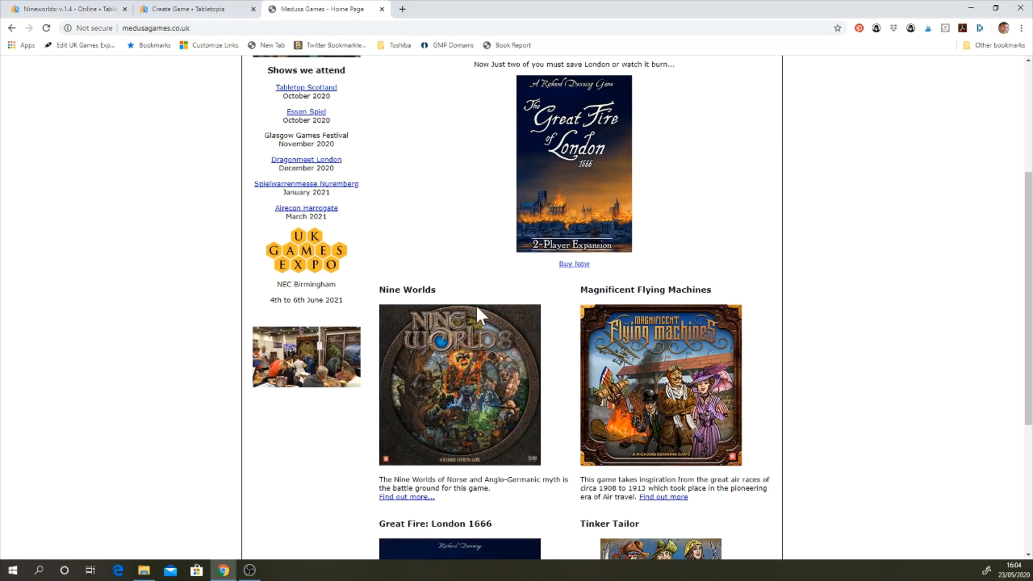
{"action": "left_click", "coordinate": [476, 376]}
{"action": "scroll", "coordinate": [470, 322], "scroll_direction": "down", "scroll_amount": 4}
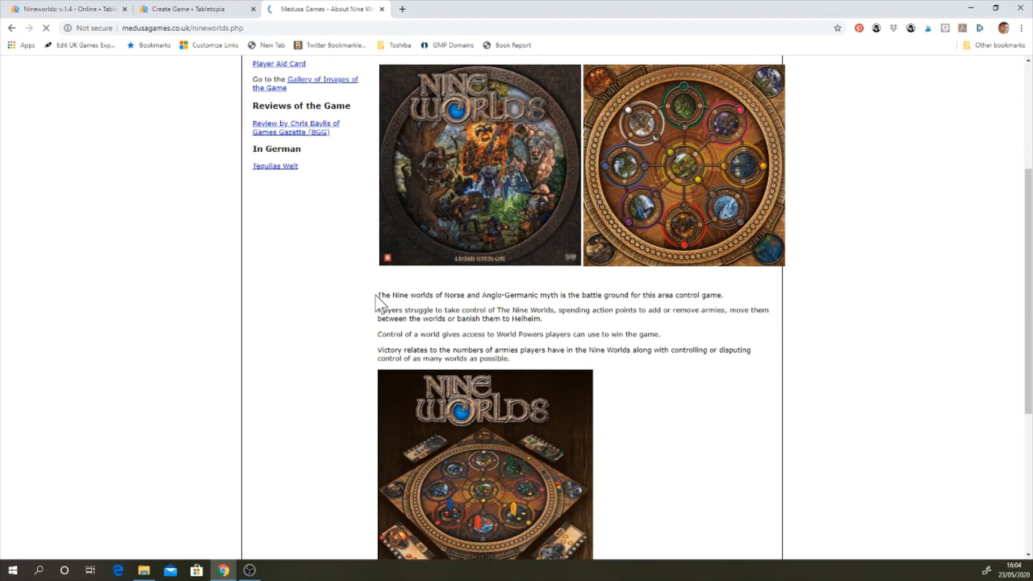
Copy the four paragraphs describing Nine Worlds and paste them as the new game's description
{"action": "left_click_drag", "start_coordinate": [376, 296], "coordinate": [589, 358]}
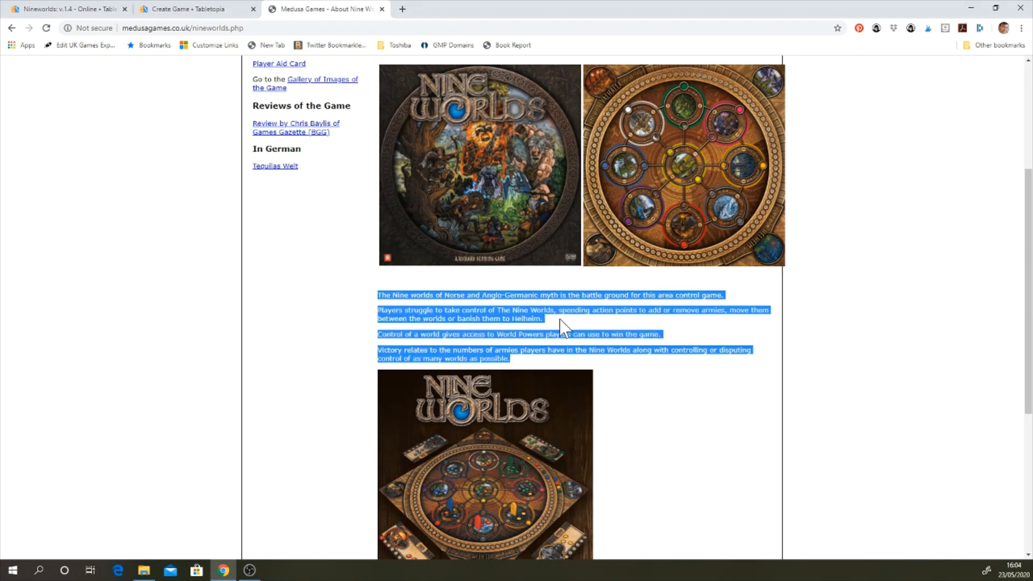
{"action": "right_click", "coordinate": [559, 326]}
{"action": "left_click", "coordinate": [589, 328]}
{"action": "left_click", "coordinate": [212, 10]}
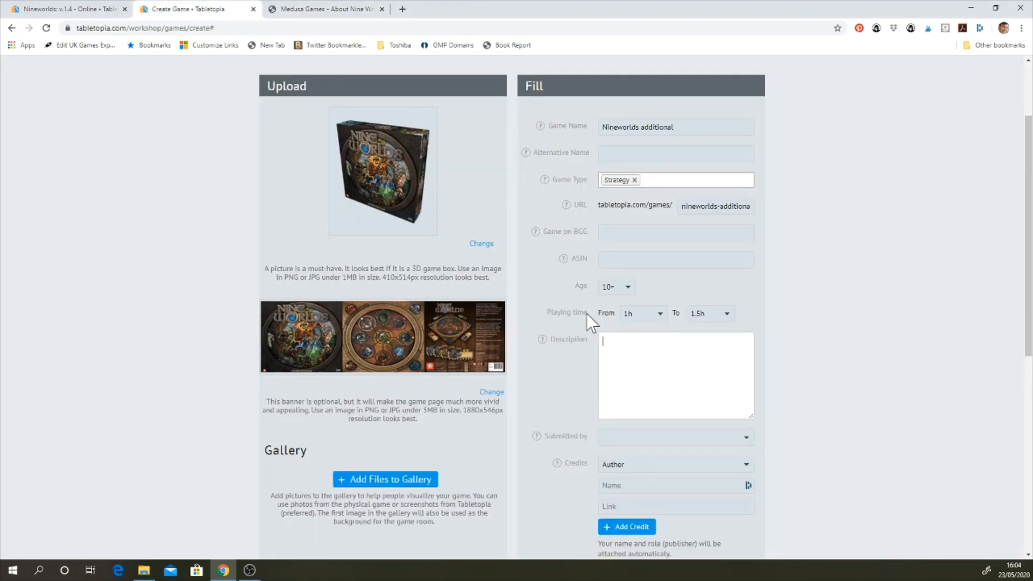
{"action": "key", "text": "ctrl+v"}
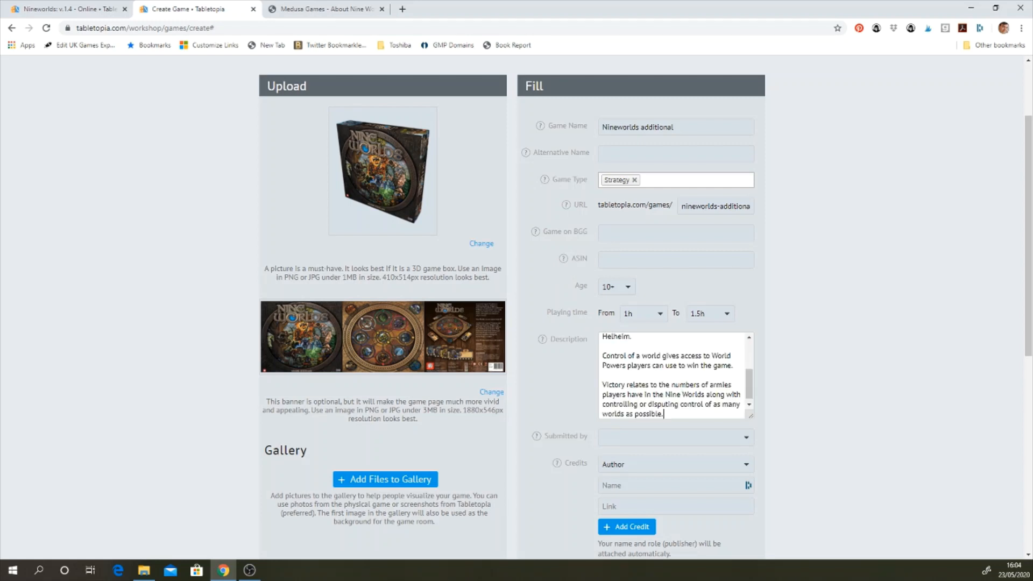
{"action": "scroll", "coordinate": [646, 387], "scroll_direction": "down", "scroll_amount": 1}
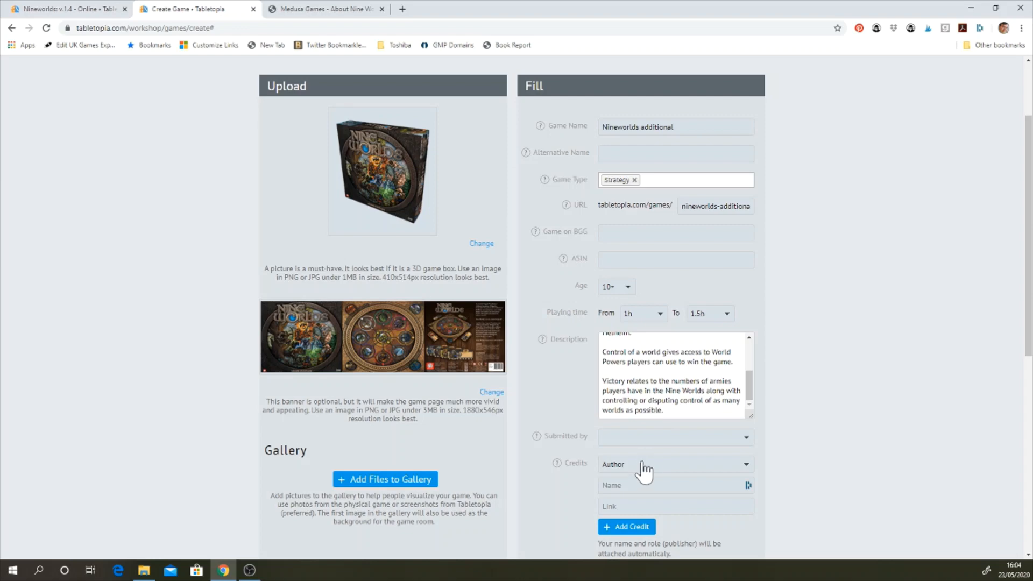
Examine the name field and the available roles for a game credit, leaving the role as Author
{"action": "scroll", "coordinate": [565, 487], "scroll_direction": "down", "scroll_amount": 3}
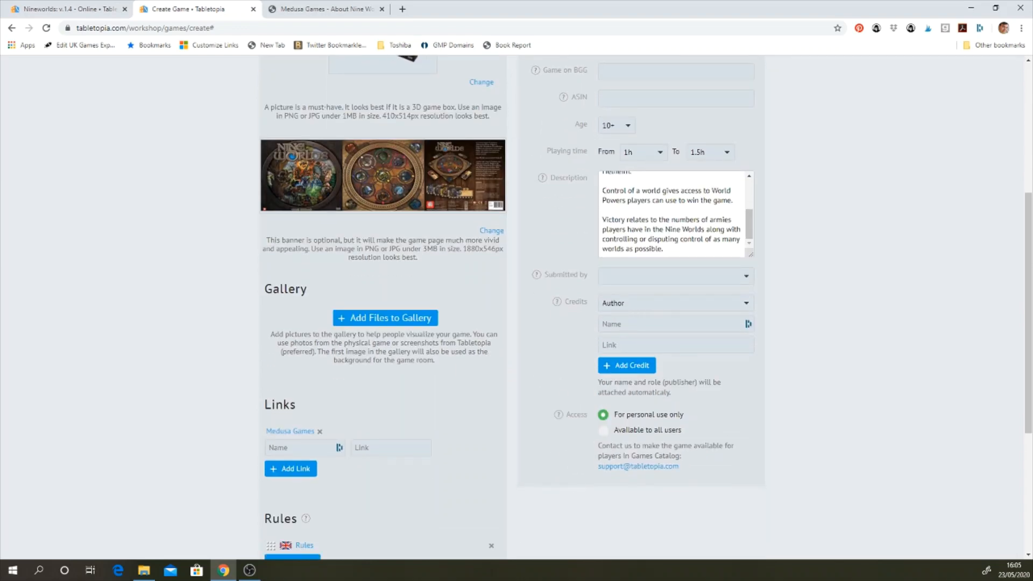
{"action": "left_click", "coordinate": [625, 324]}
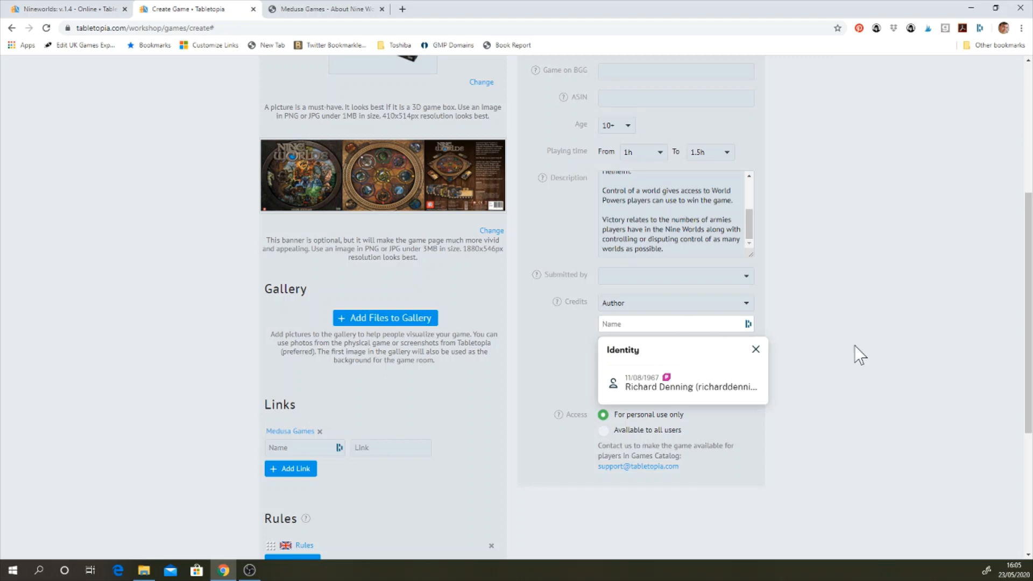
{"action": "left_click", "coordinate": [755, 349]}
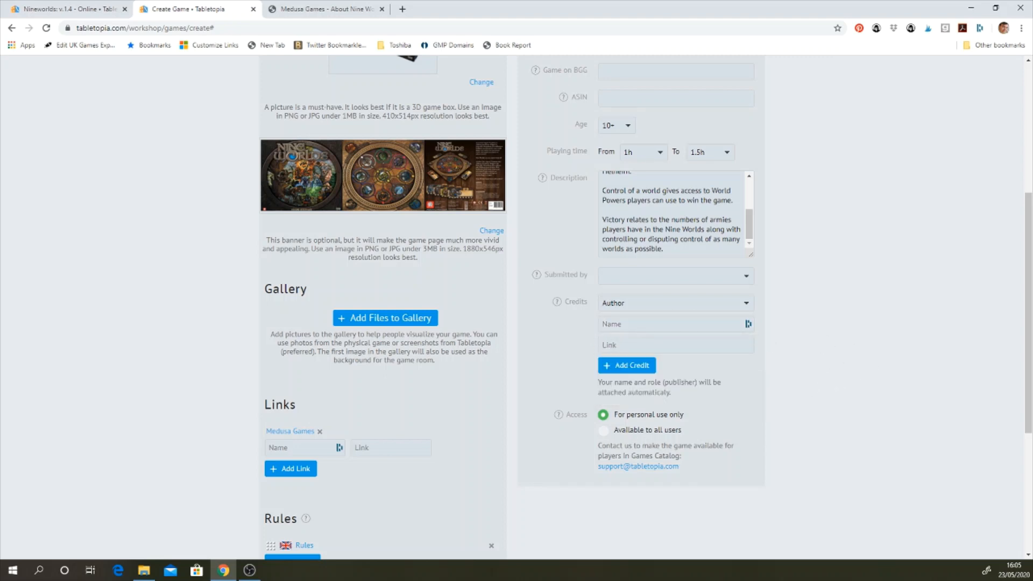
{"action": "left_click", "coordinate": [624, 304]}
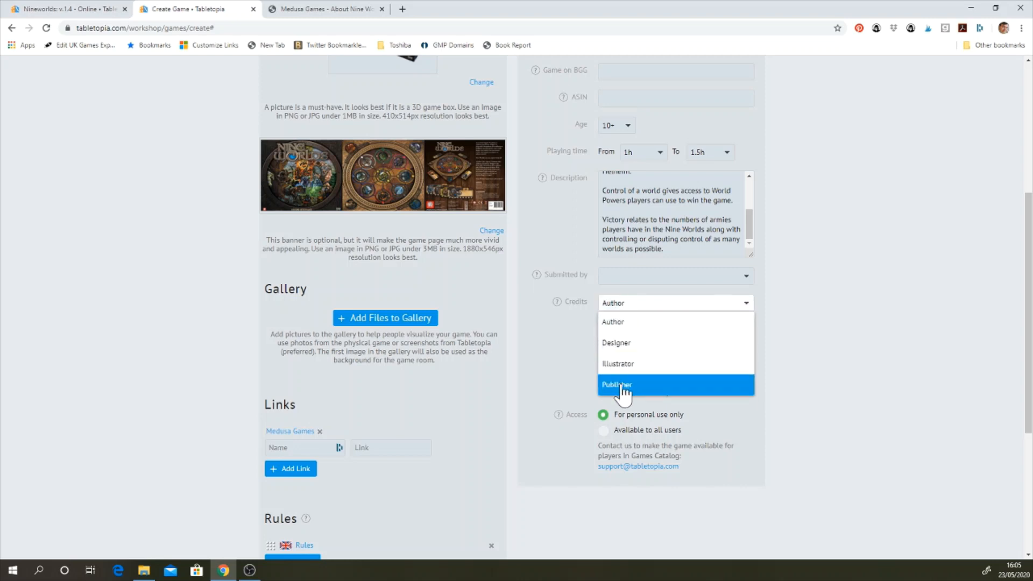
{"action": "left_click_drag", "start_coordinate": [622, 386], "coordinate": [568, 363]}
{"action": "left_click", "coordinate": [567, 356]}
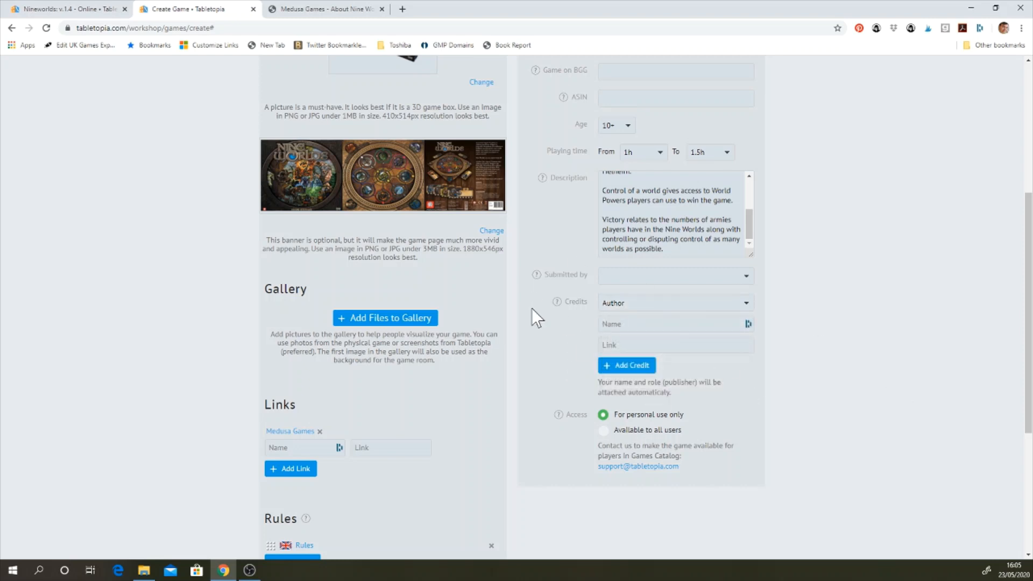
Review the filled-in game form, including its images, details, links, rules, credits and access options
{"action": "scroll", "coordinate": [552, 351], "scroll_direction": "down", "scroll_amount": 1}
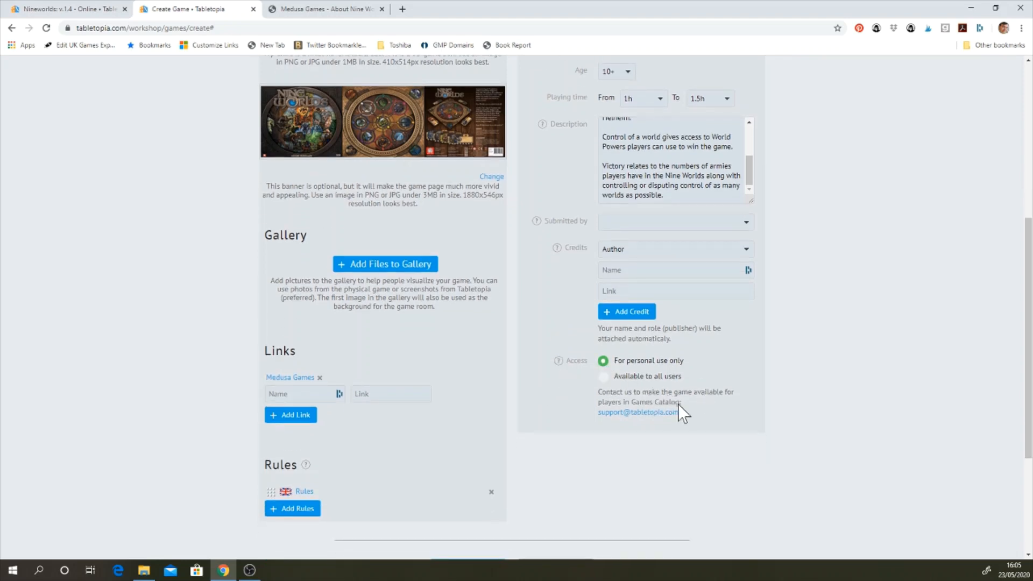
{"action": "scroll", "coordinate": [553, 385], "scroll_direction": "down", "scroll_amount": 3}
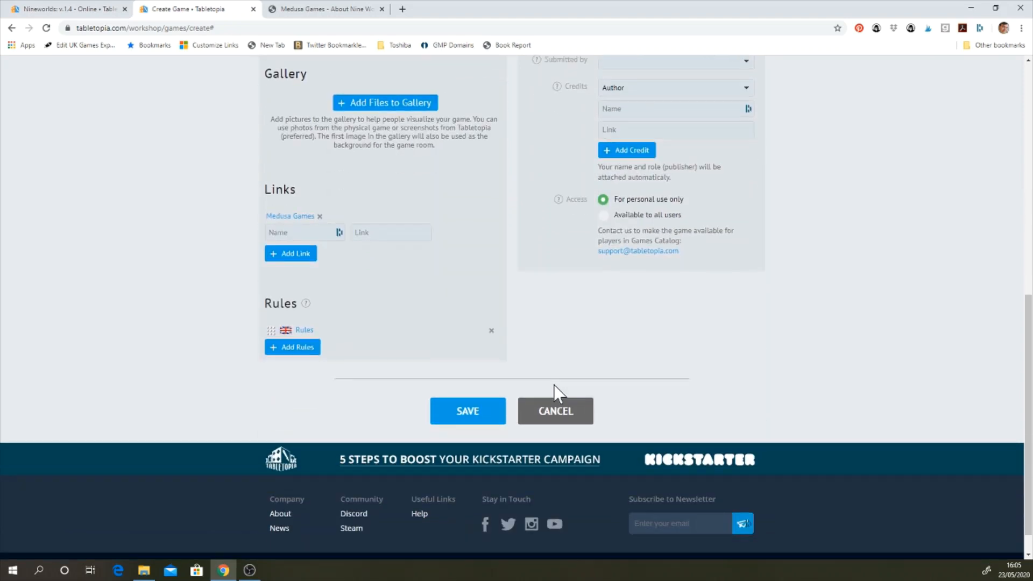
{"action": "scroll", "coordinate": [553, 385], "scroll_direction": "up", "scroll_amount": 2}
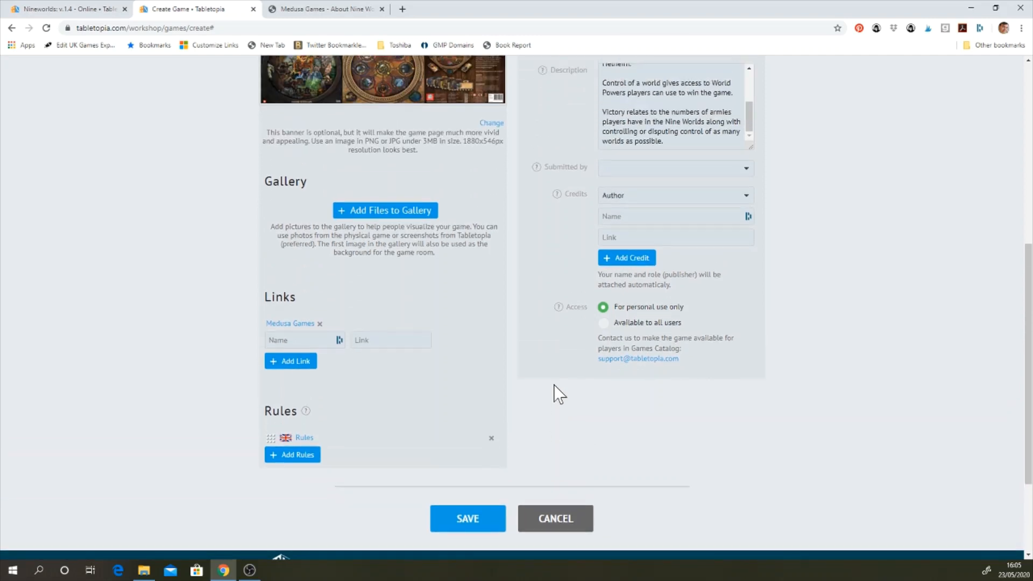
{"action": "scroll", "coordinate": [553, 385], "scroll_direction": "up", "scroll_amount": 2}
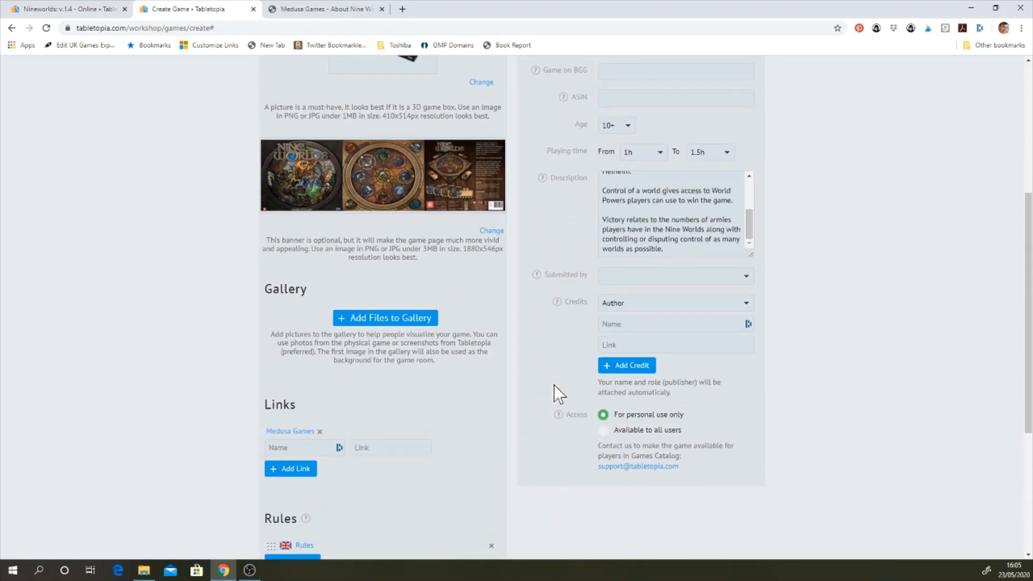
{"action": "scroll", "coordinate": [554, 385], "scroll_direction": "up", "scroll_amount": 2}
{"action": "scroll", "coordinate": [554, 385], "scroll_direction": "up", "scroll_amount": 1}
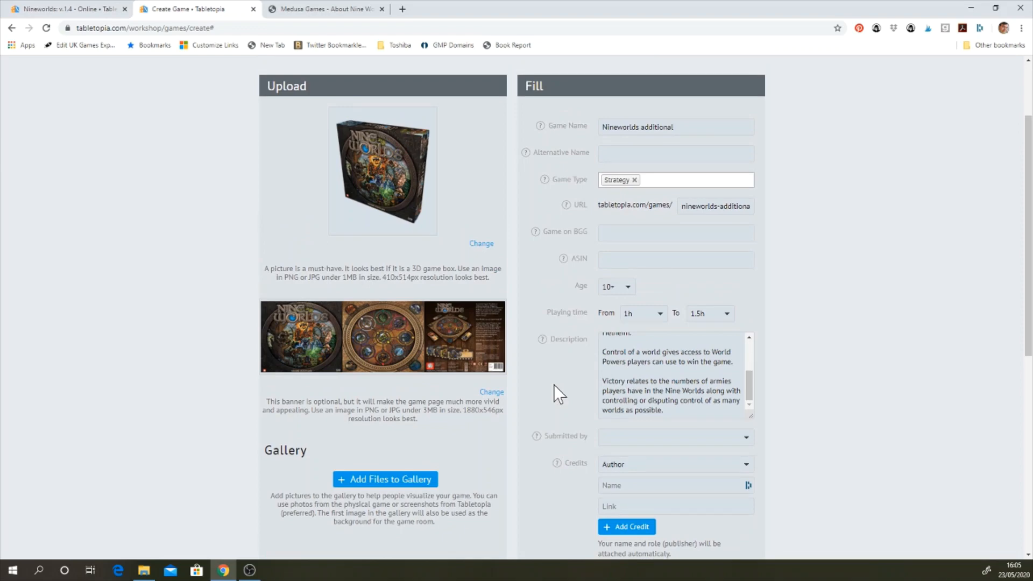
{"action": "scroll", "coordinate": [553, 385], "scroll_direction": "down", "scroll_amount": 2}
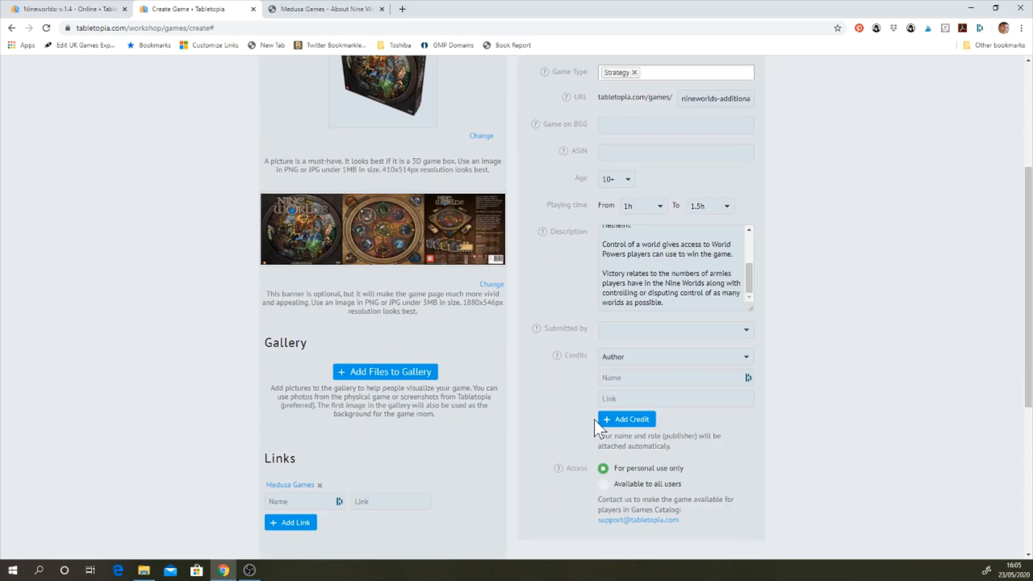
{"action": "scroll", "coordinate": [544, 437], "scroll_direction": "down", "scroll_amount": 2}
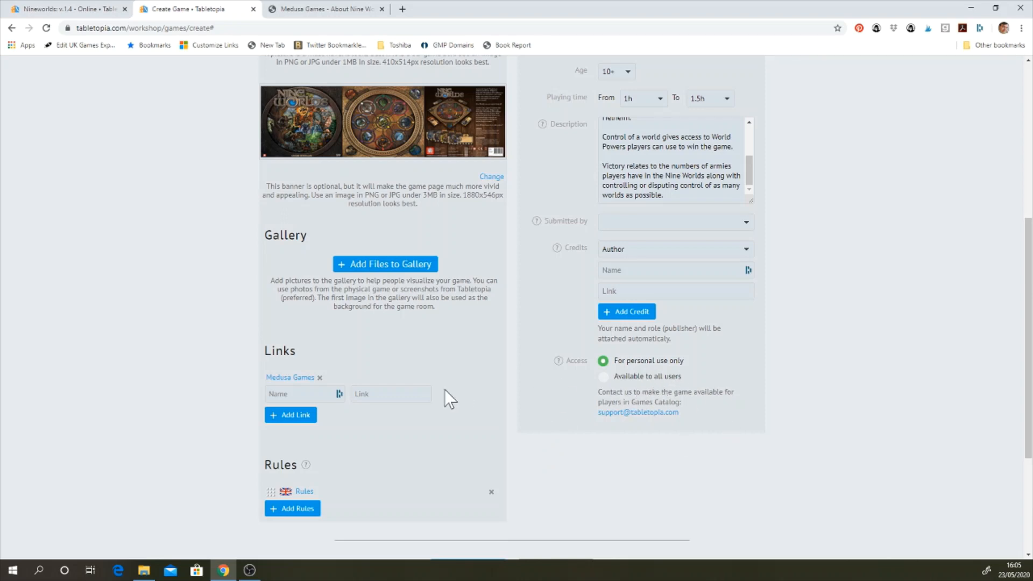
{"action": "scroll", "coordinate": [516, 387], "scroll_direction": "down", "scroll_amount": 3}
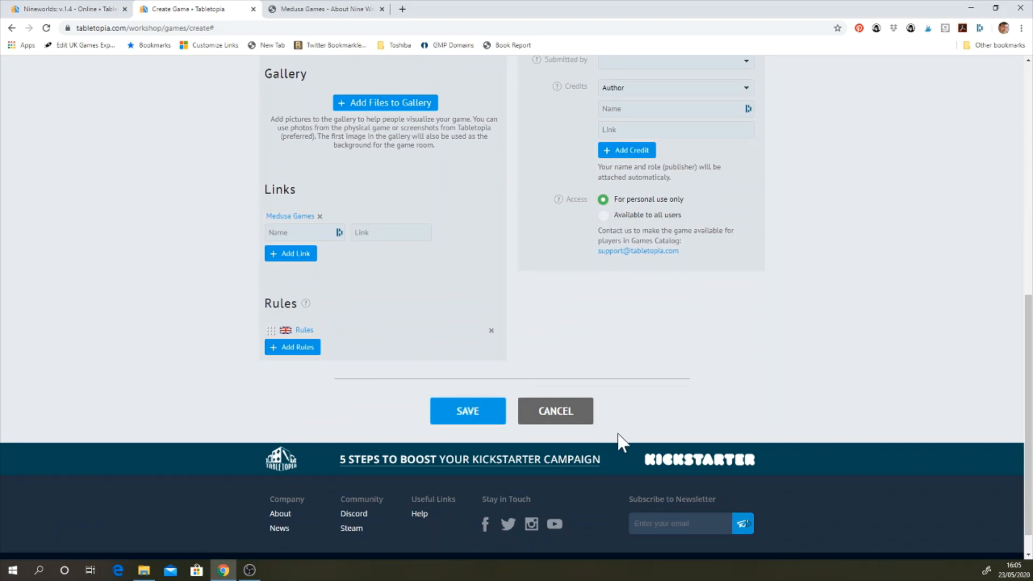
Discard the new game and review the existing Nineworlds game's page with its credits, links, setups and play zones
{"action": "left_click", "coordinate": [536, 414]}
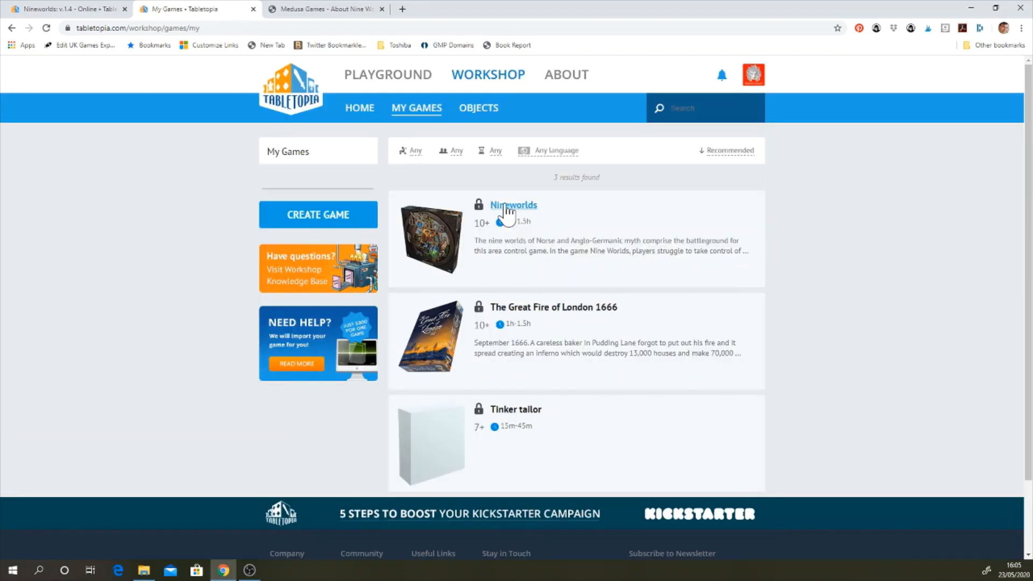
{"action": "left_click", "coordinate": [506, 209]}
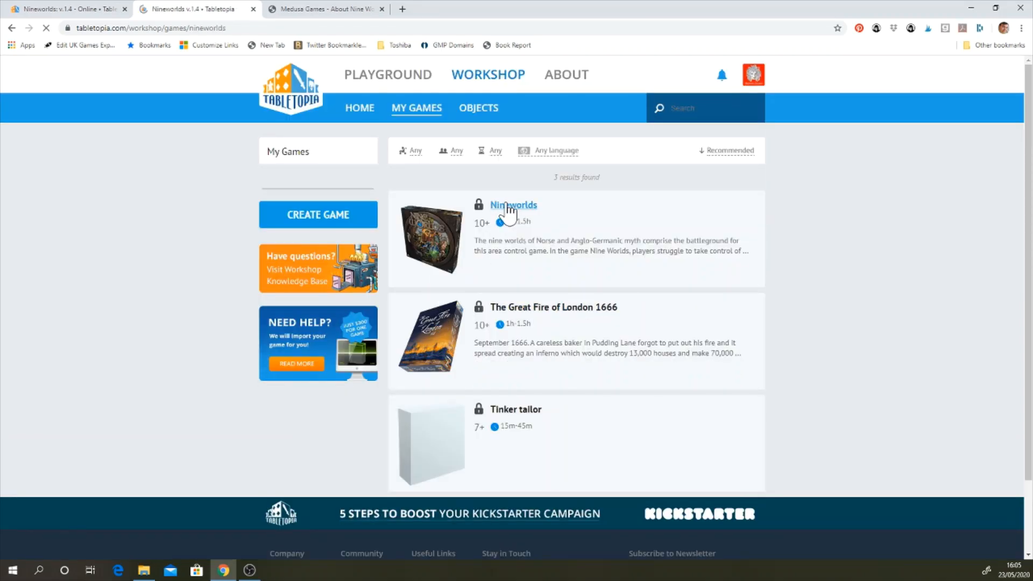
{"action": "scroll", "coordinate": [507, 386], "scroll_direction": "down", "scroll_amount": 3}
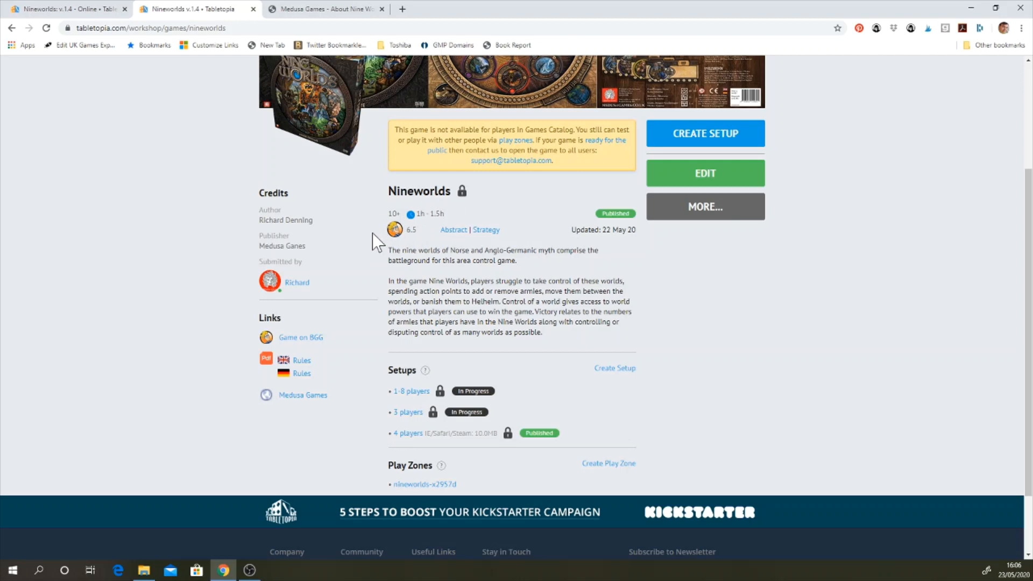
{"action": "scroll", "coordinate": [530, 295], "scroll_direction": "down", "scroll_amount": 2}
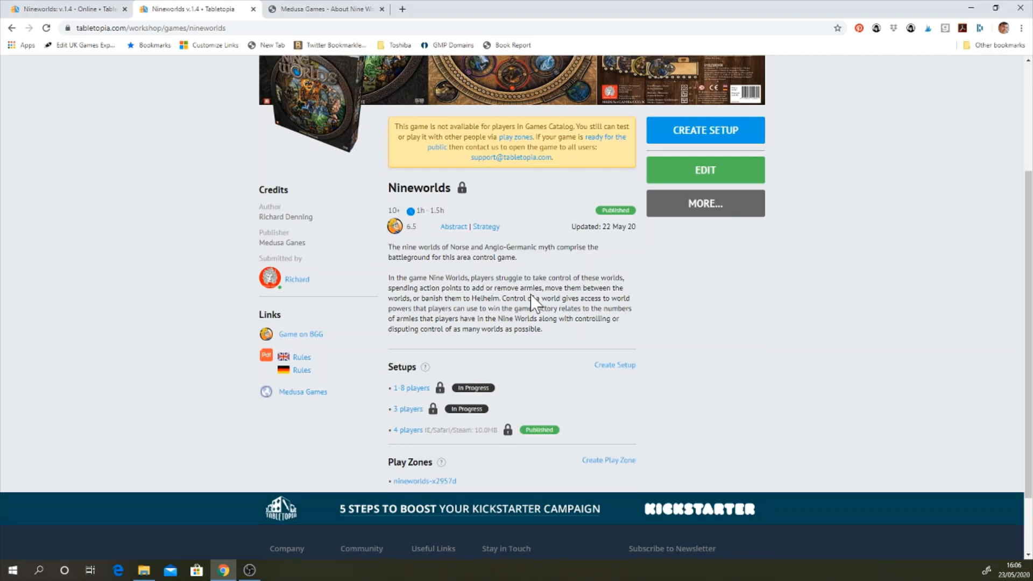
{"action": "scroll", "coordinate": [531, 294], "scroll_direction": "up", "scroll_amount": 1}
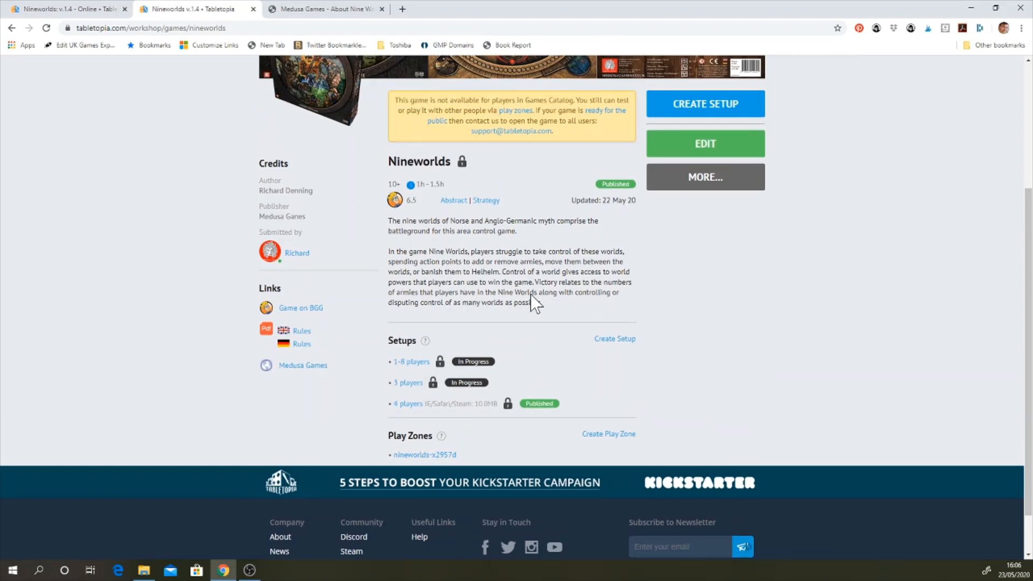
{"action": "scroll", "coordinate": [531, 295], "scroll_direction": "up", "scroll_amount": 3}
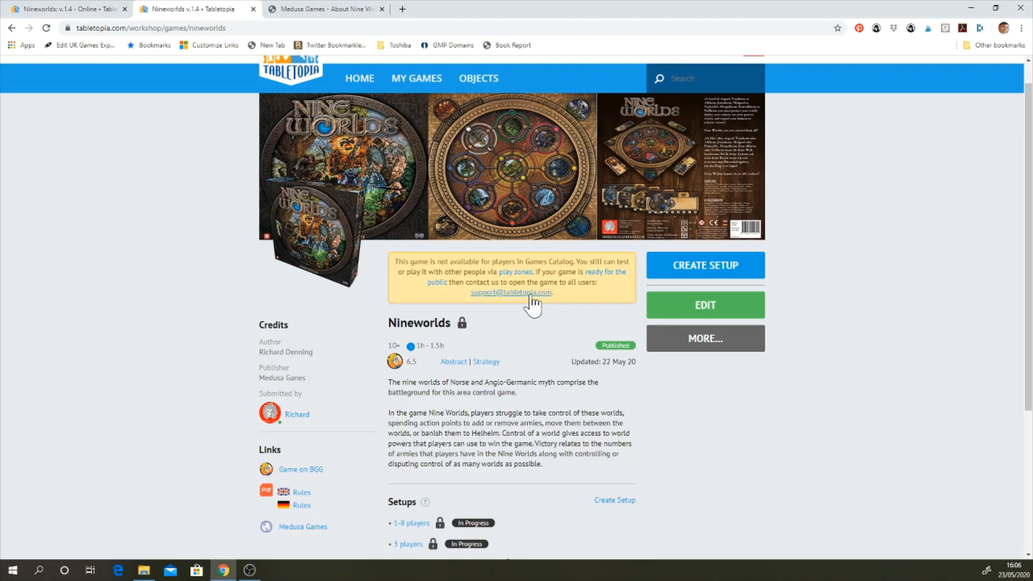
{"action": "scroll", "coordinate": [511, 166], "scroll_direction": "up", "scroll_amount": 1}
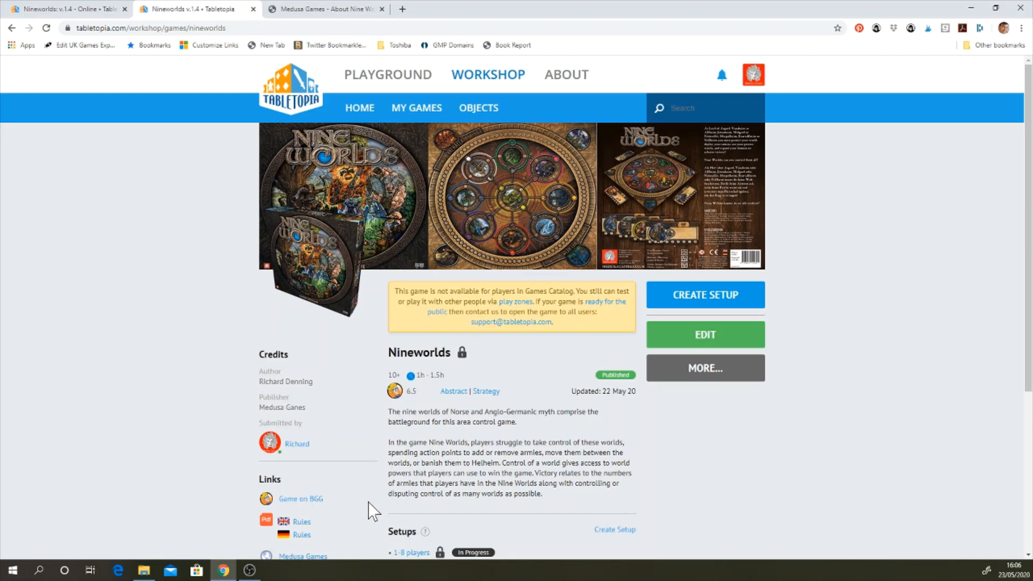
Look over the prepared image files in the nineworlds tabletopia folder, then return to the game page
{"action": "left_click", "coordinate": [142, 571]}
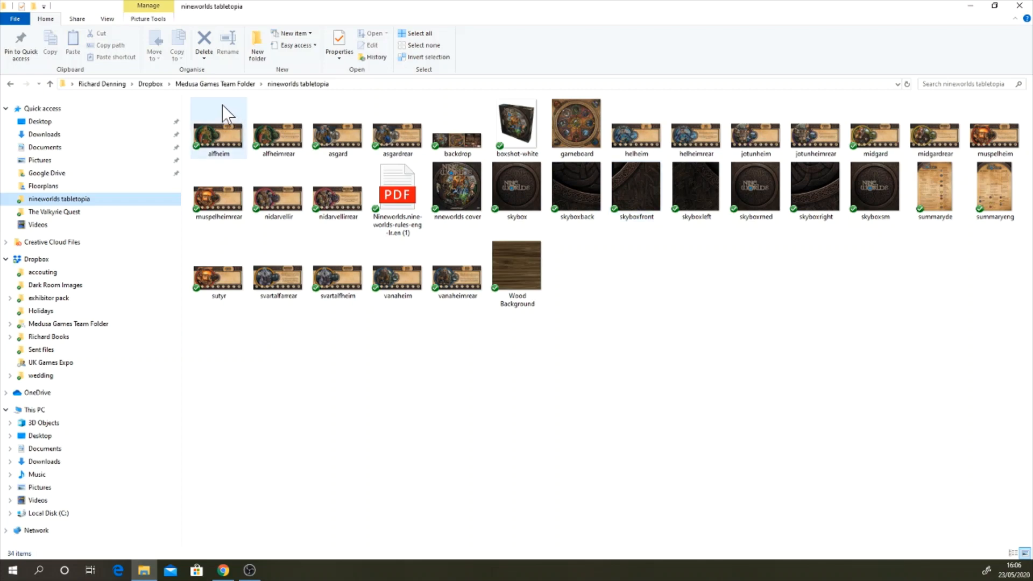
{"action": "left_click", "coordinate": [970, 7]}
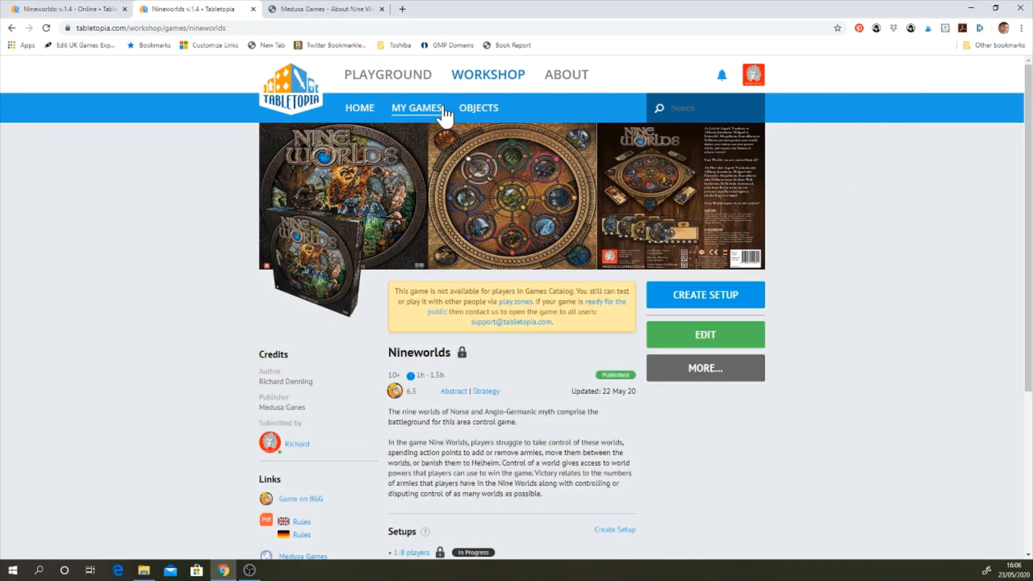
Open the Nineworlds folder among the Workshop objects and review the groups it contains
{"action": "left_click", "coordinate": [474, 115]}
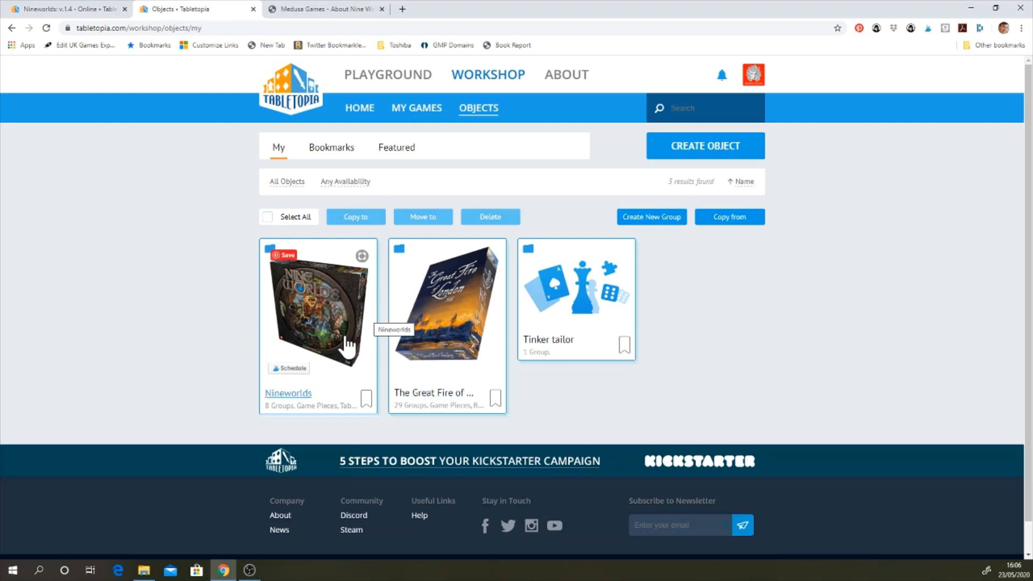
{"action": "left_click", "coordinate": [319, 324]}
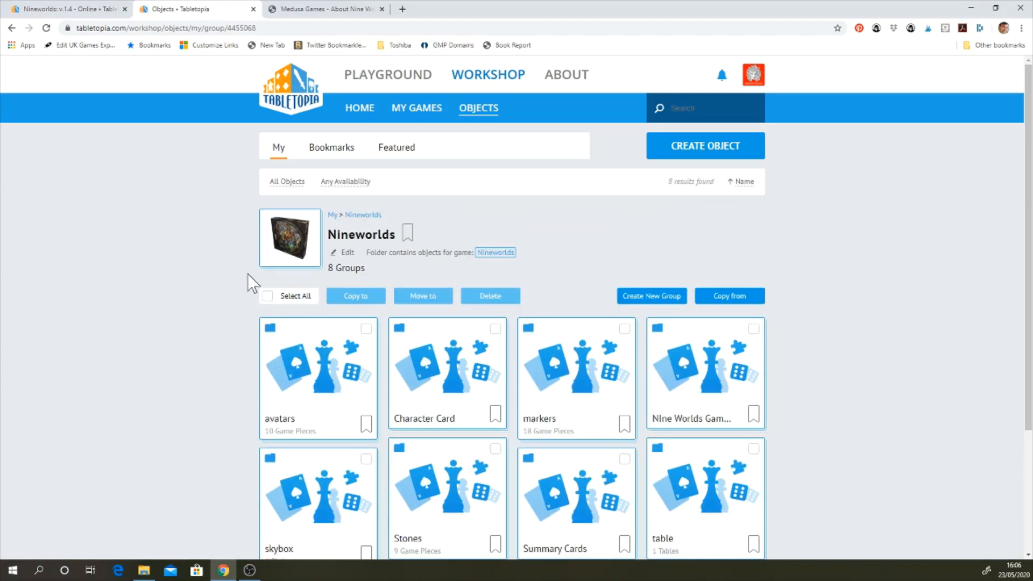
{"action": "scroll", "coordinate": [247, 274], "scroll_direction": "down", "scroll_amount": 3}
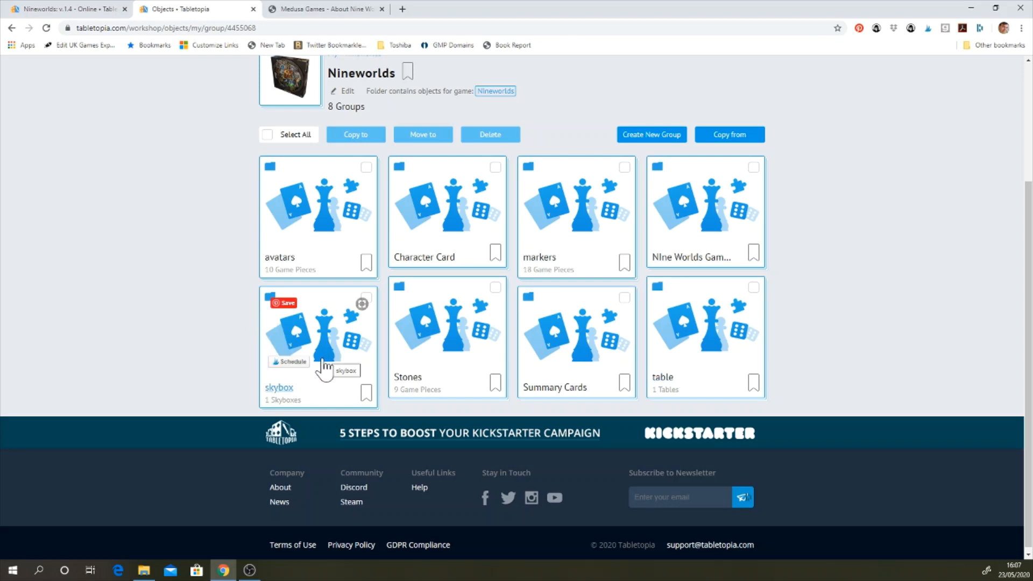
{"action": "scroll", "coordinate": [326, 365], "scroll_direction": "up", "scroll_amount": 3}
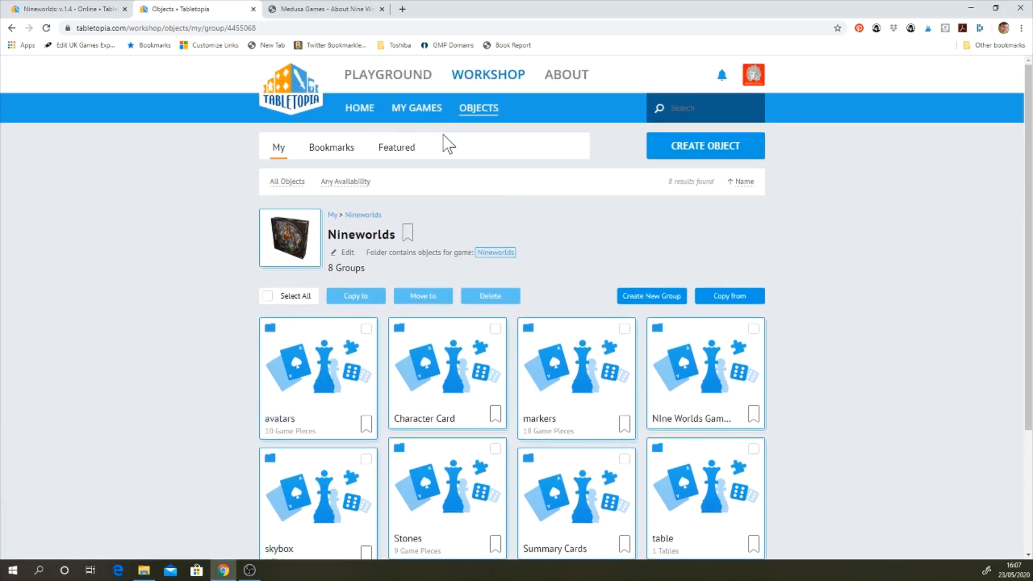
Create a new group named Cards inside the Nineworlds folder and open it
{"action": "left_click", "coordinate": [624, 300]}
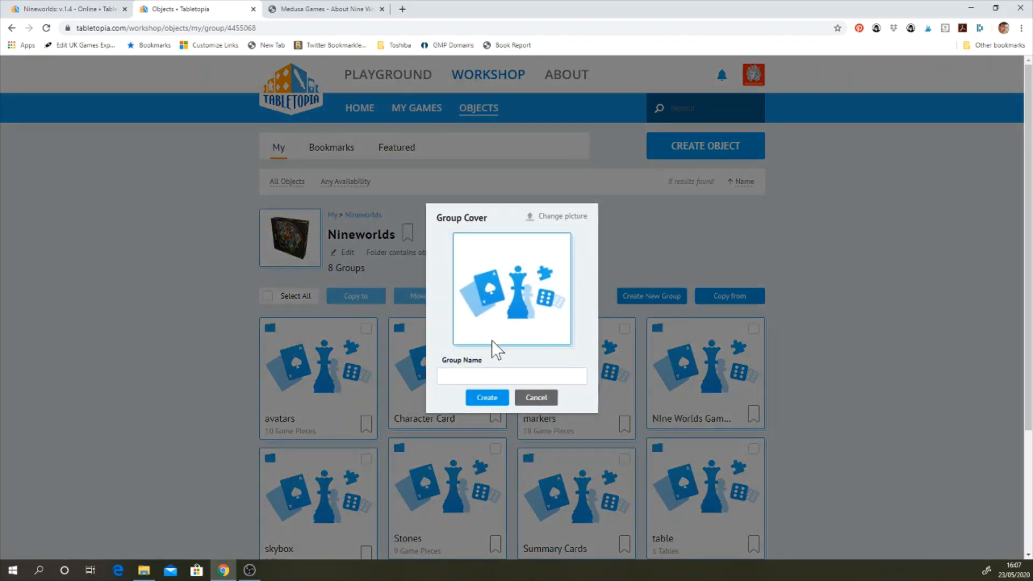
{"action": "double_click", "coordinate": [493, 341]}
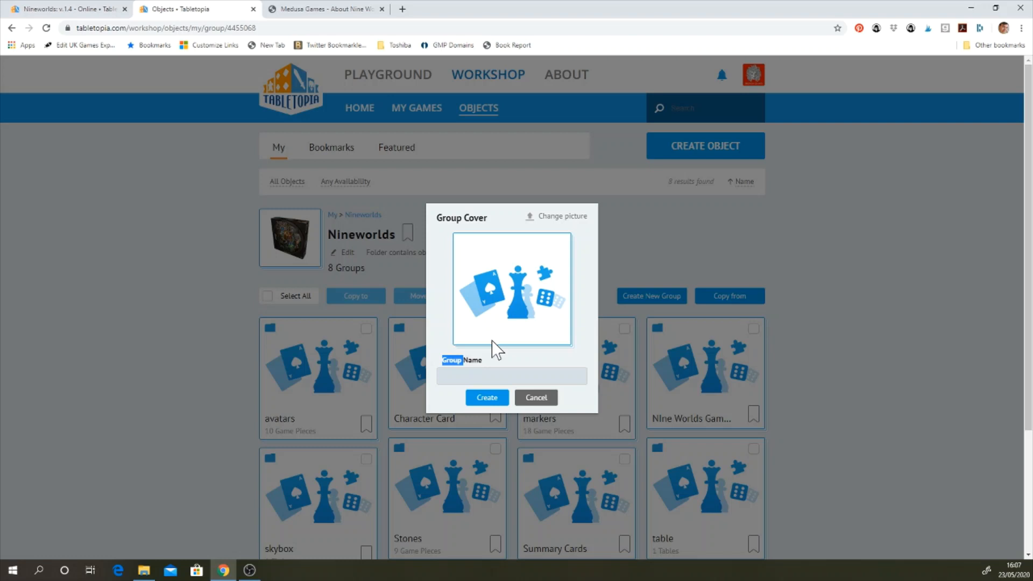
{"action": "left_click", "coordinate": [482, 376]}
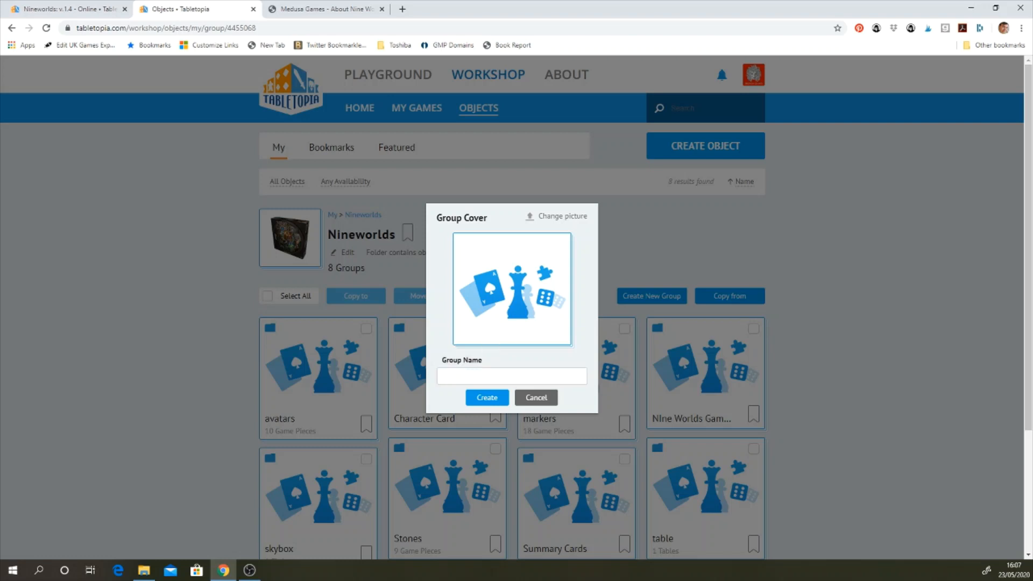
{"action": "type", "text": "Cards"}
{"action": "left_click", "coordinate": [488, 401]}
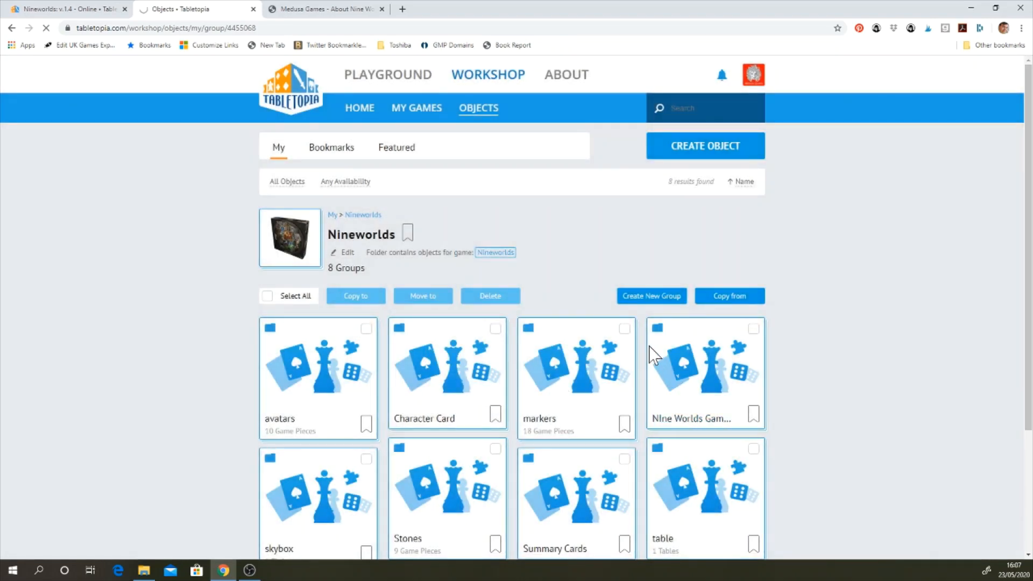
{"action": "scroll", "coordinate": [779, 384], "scroll_direction": "down", "scroll_amount": 3}
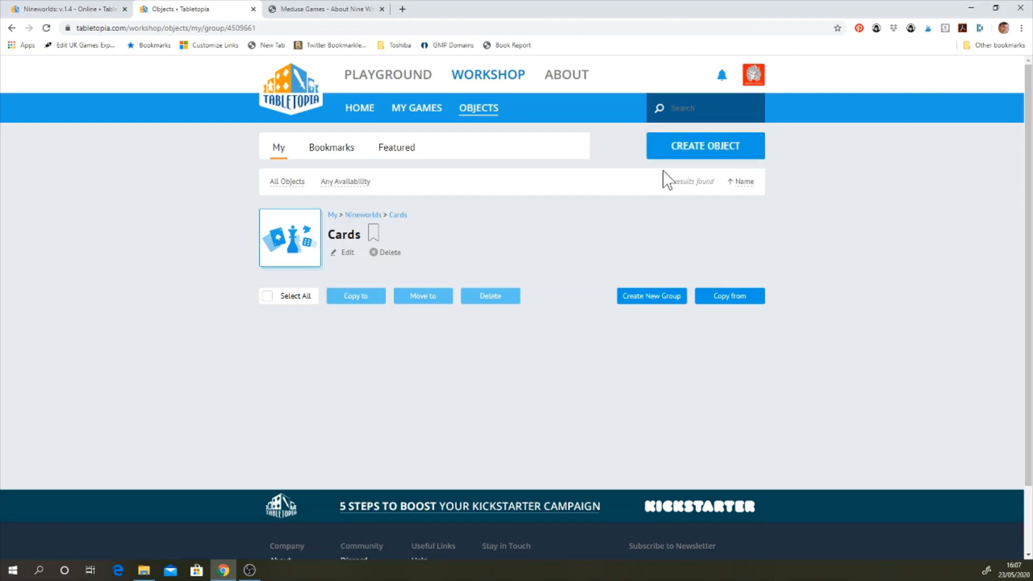
Start a new card object in the Cards group and upload the alfheim image as its front
{"action": "left_click", "coordinate": [673, 156]}
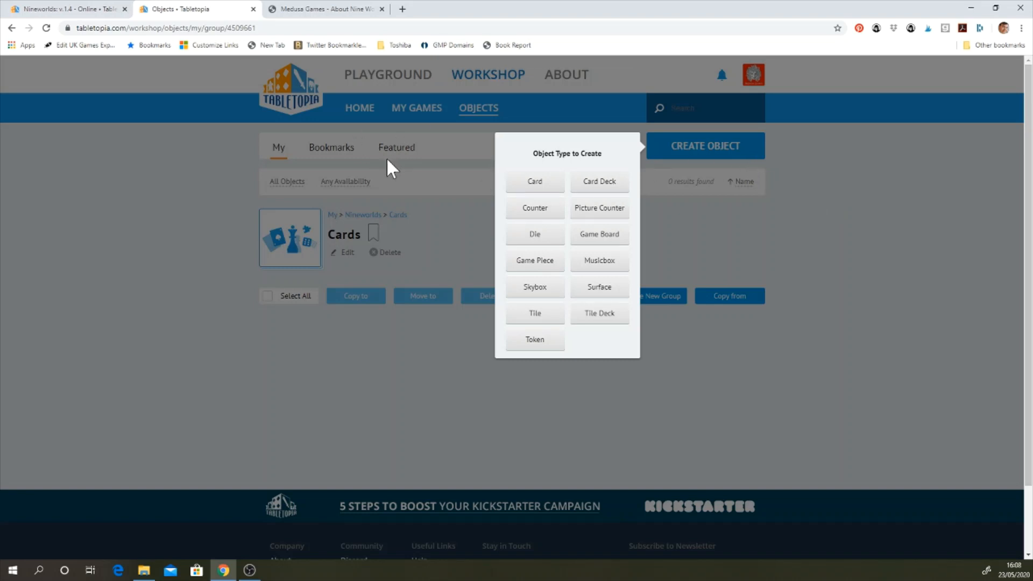
{"action": "left_click", "coordinate": [532, 184]}
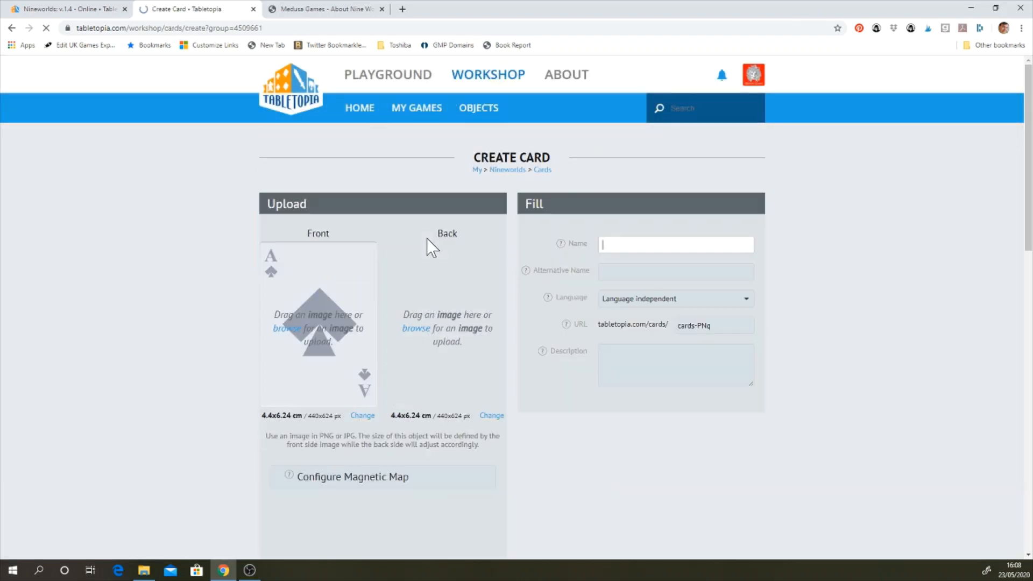
{"action": "left_click", "coordinate": [296, 326]}
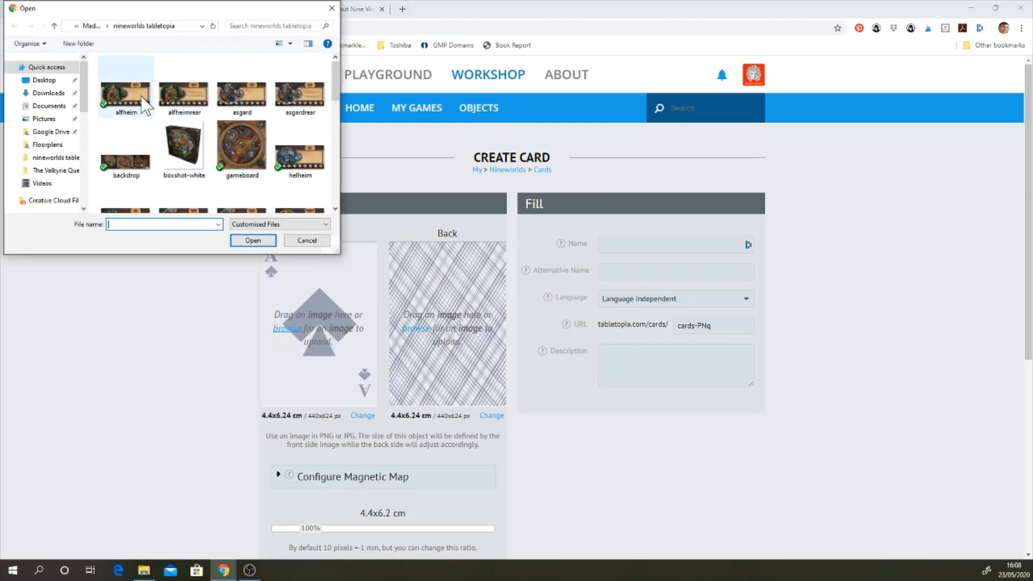
{"action": "left_click", "coordinate": [145, 104]}
{"action": "left_click", "coordinate": [247, 241]}
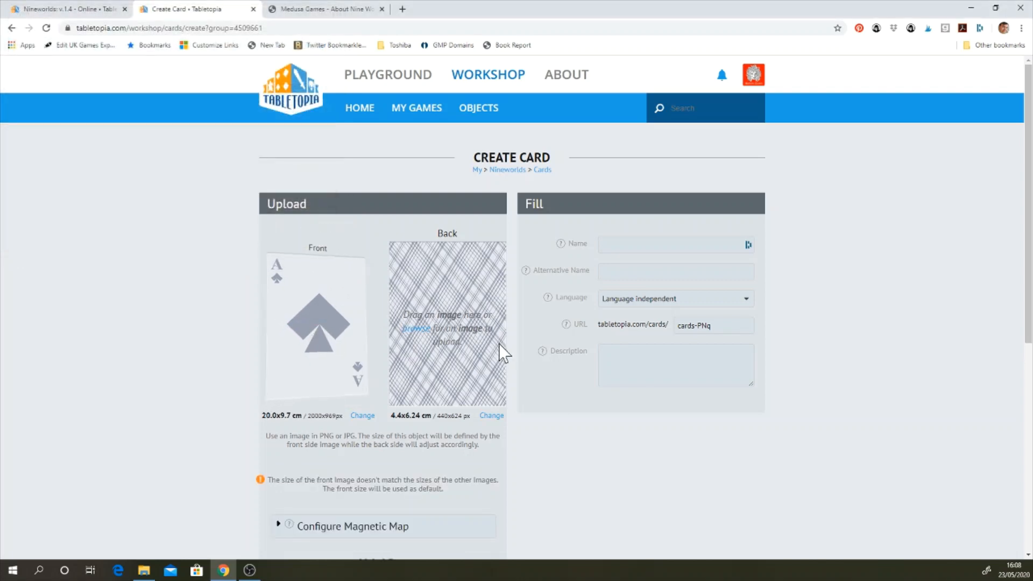
Upload the alfheimrear image as the card's back
{"action": "left_click", "coordinate": [419, 328]}
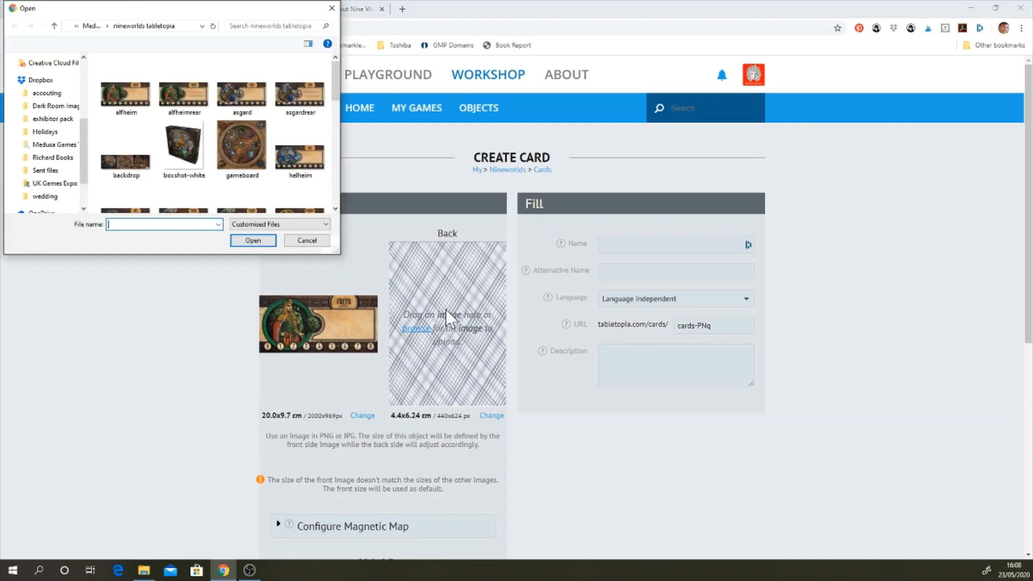
{"action": "left_click", "coordinate": [184, 94]}
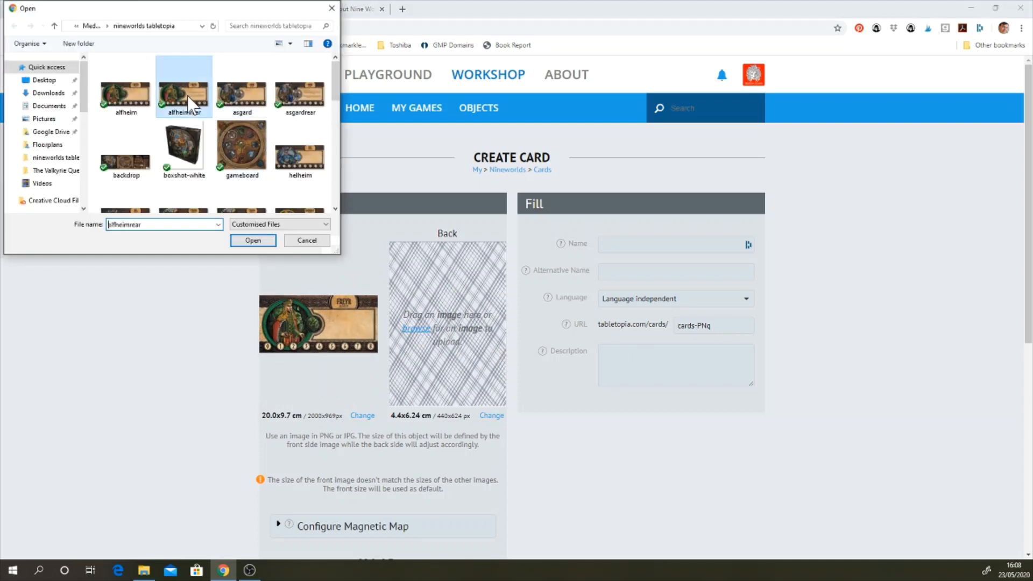
{"action": "left_click", "coordinate": [241, 244]}
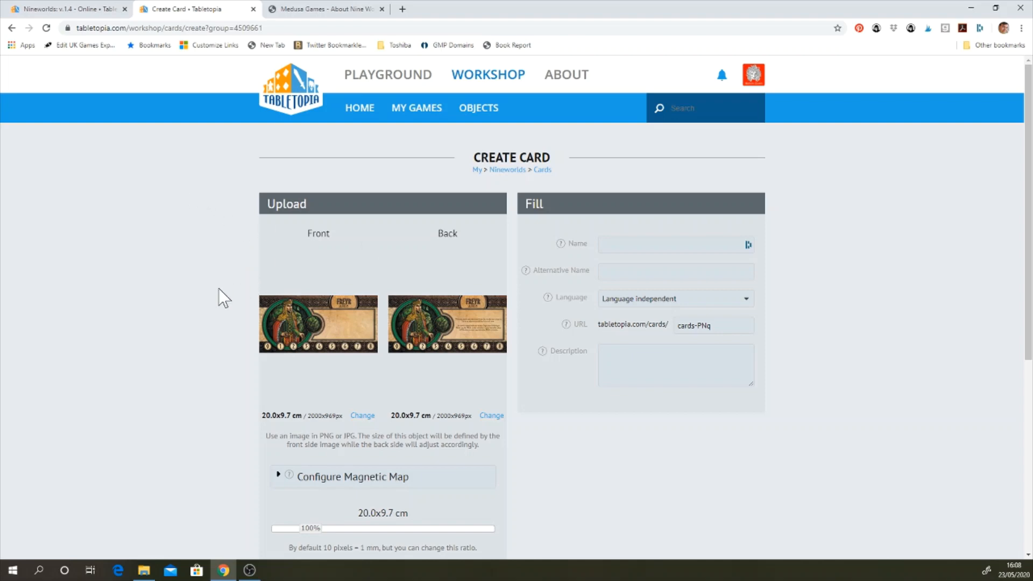
Review the card's size and sound options, name the card Alfheim2 and set its language to English
{"action": "scroll", "coordinate": [211, 291], "scroll_direction": "down", "scroll_amount": 2}
{"action": "scroll", "coordinate": [211, 300], "scroll_direction": "down", "scroll_amount": 2}
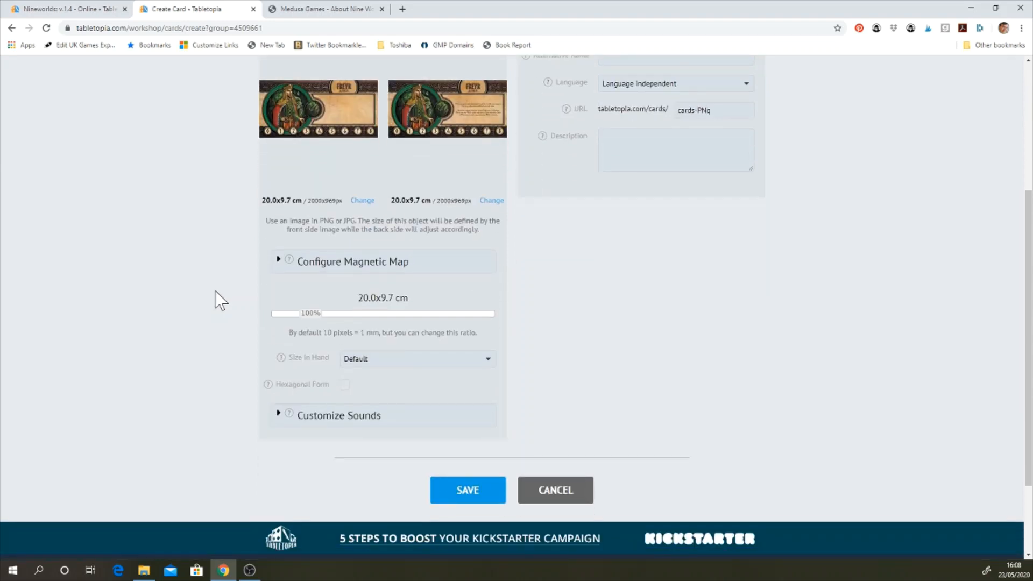
{"action": "scroll", "coordinate": [215, 291], "scroll_direction": "up", "scroll_amount": 2}
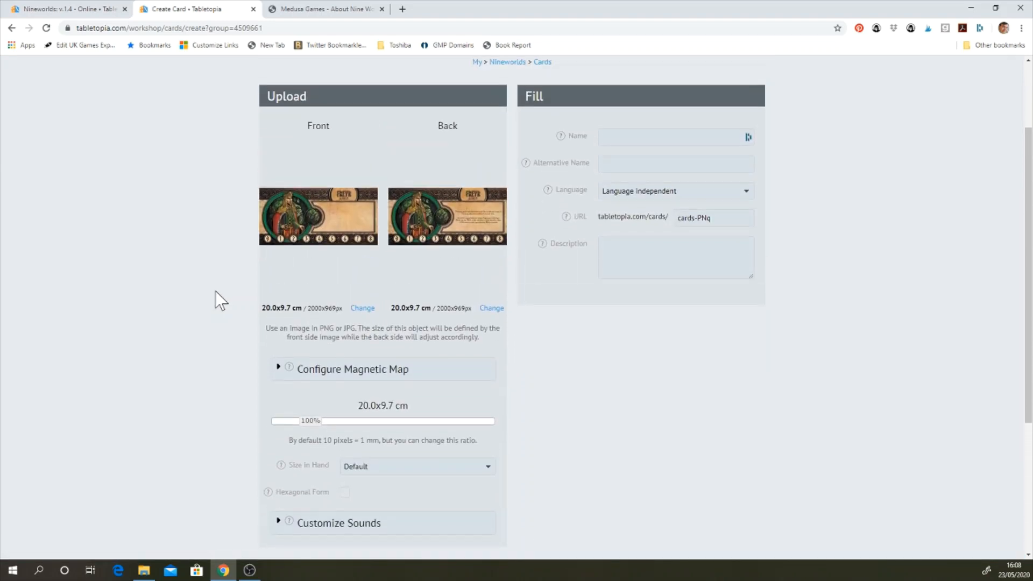
{"action": "scroll", "coordinate": [215, 301], "scroll_direction": "up", "scroll_amount": 1}
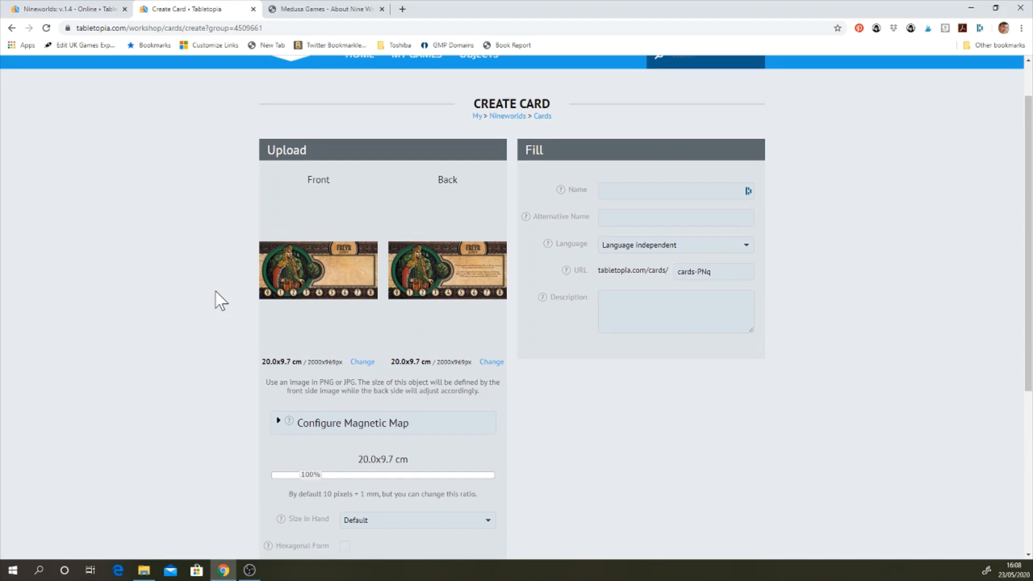
{"action": "left_click", "coordinate": [654, 191]}
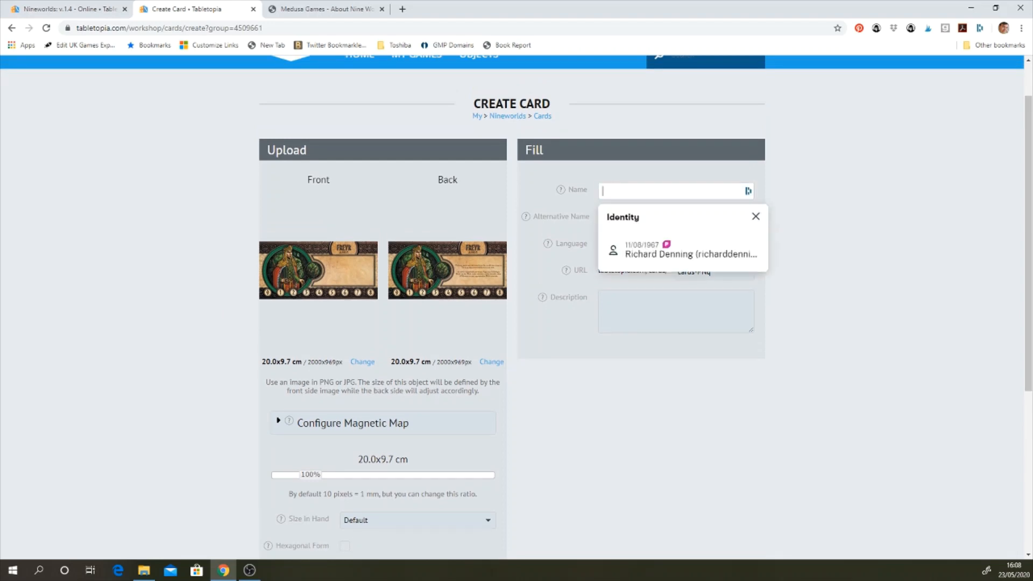
{"action": "type", "text": "Alfhelm2"}
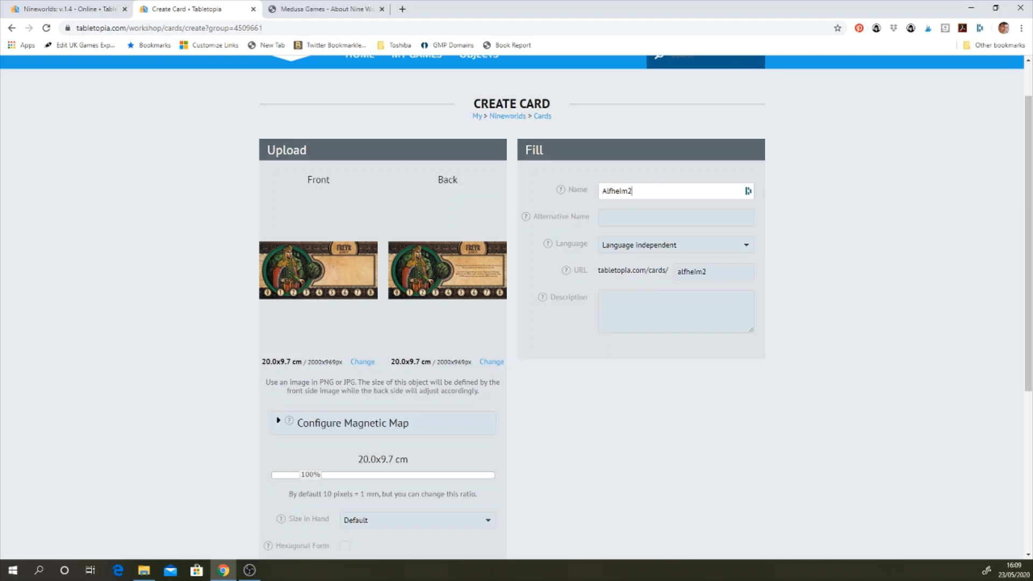
{"action": "left_click", "coordinate": [736, 253]}
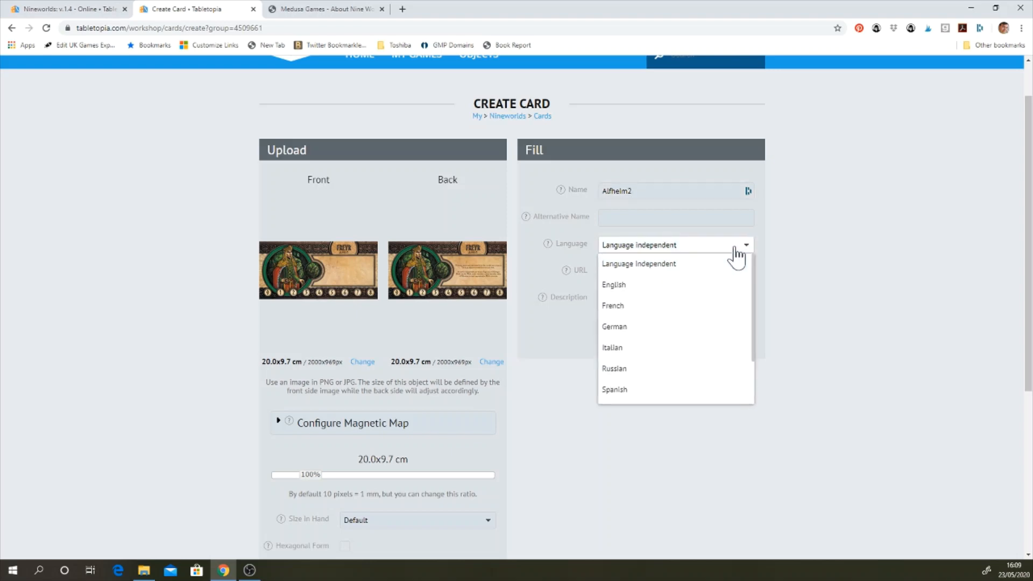
{"action": "left_click", "coordinate": [636, 291]}
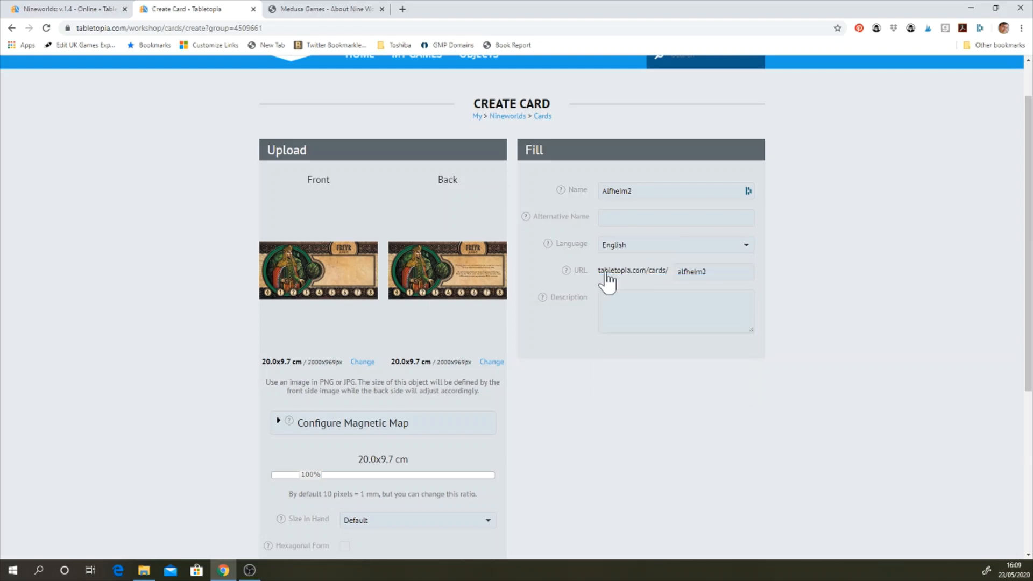
Switch the card's language to Language independent and then back to English
{"action": "left_click", "coordinate": [639, 249]}
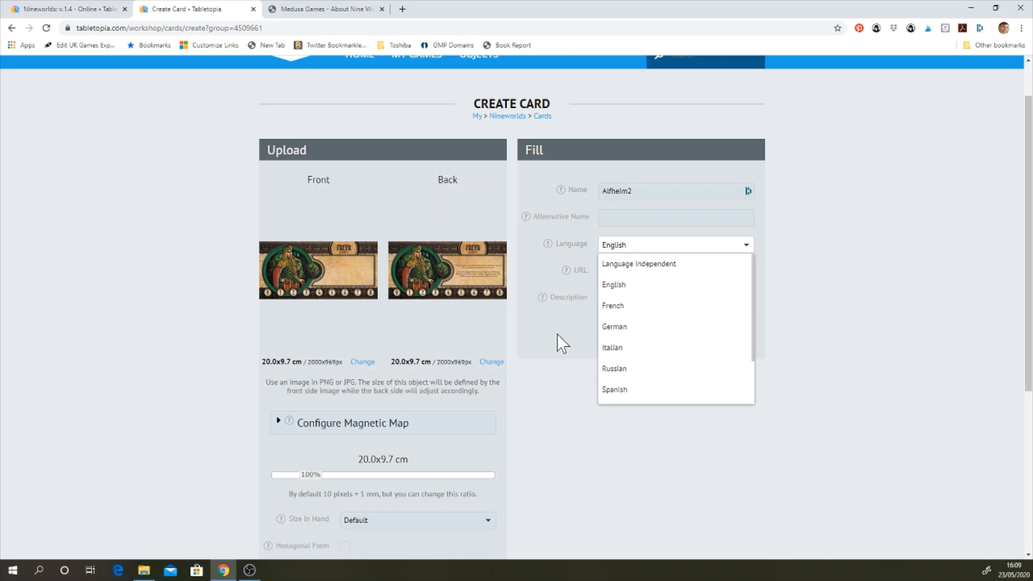
{"action": "left_click", "coordinate": [619, 265]}
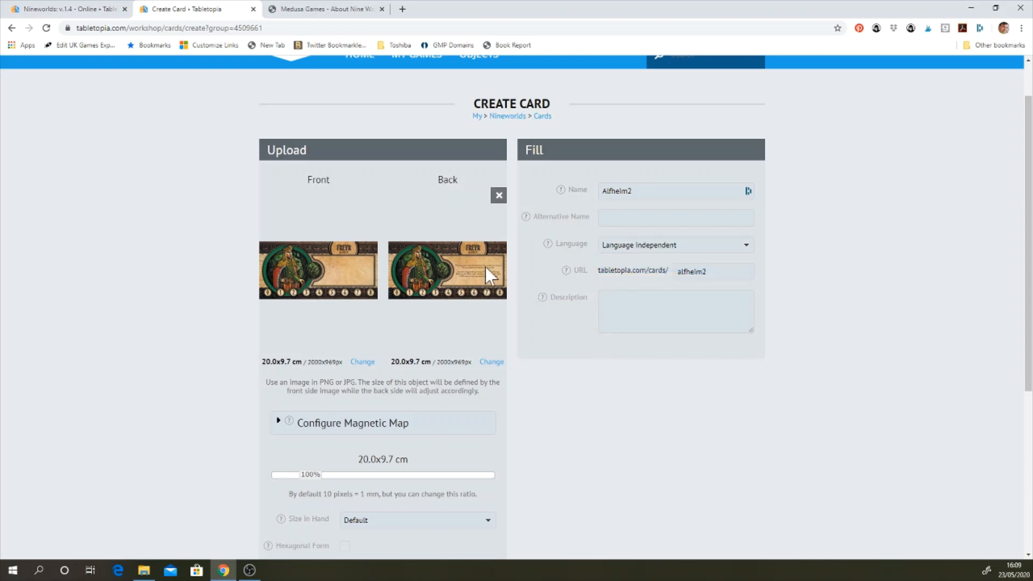
{"action": "left_click", "coordinate": [654, 258]}
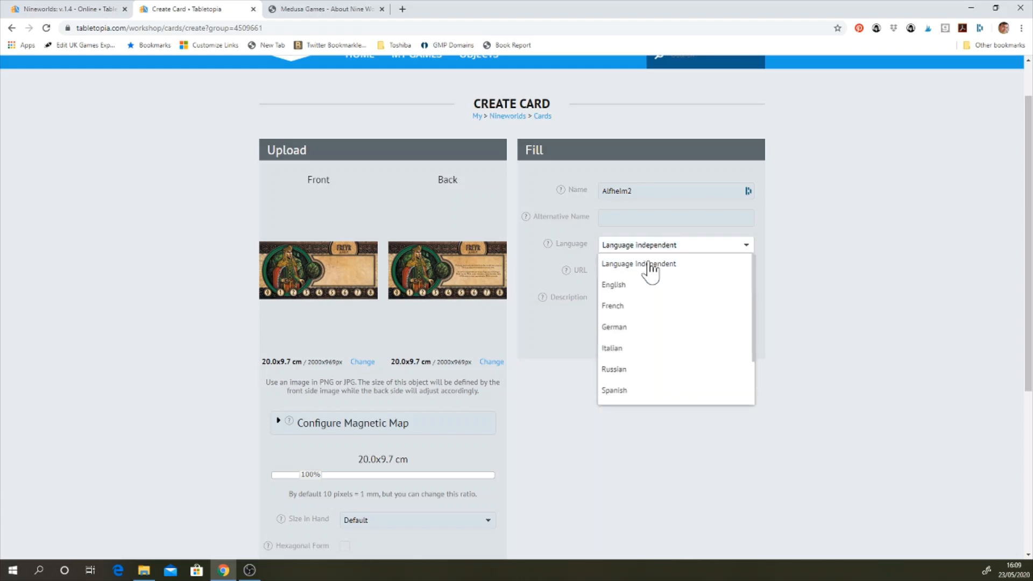
{"action": "left_click", "coordinate": [635, 289]}
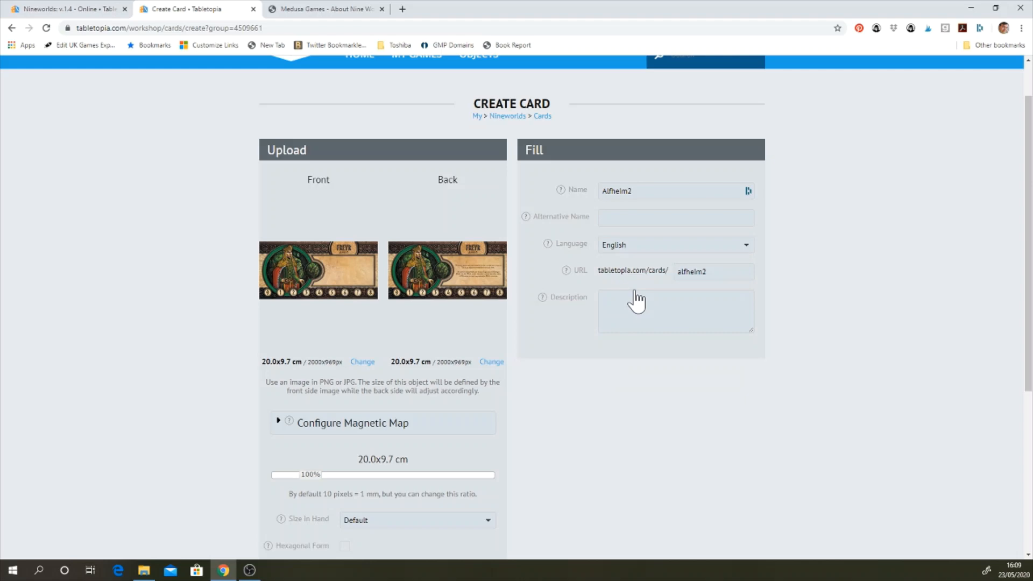
Save the Alfheim2 card with an empty description and default size options, accepting the publishing notice
{"action": "left_click", "coordinate": [635, 295]}
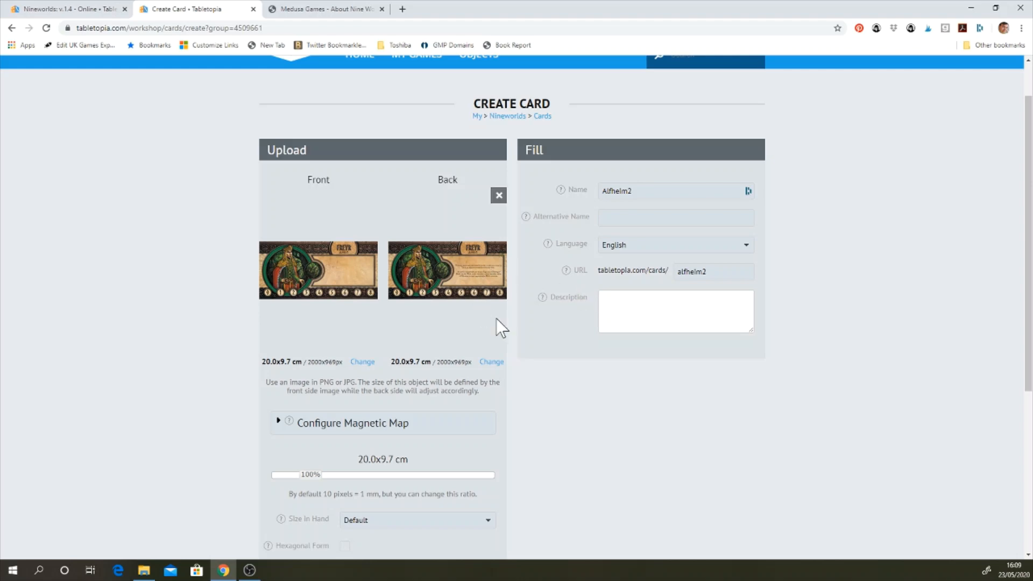
{"action": "scroll", "coordinate": [474, 215], "scroll_direction": "up", "scroll_amount": 1}
{"action": "scroll", "coordinate": [486, 401], "scroll_direction": "down", "scroll_amount": 6}
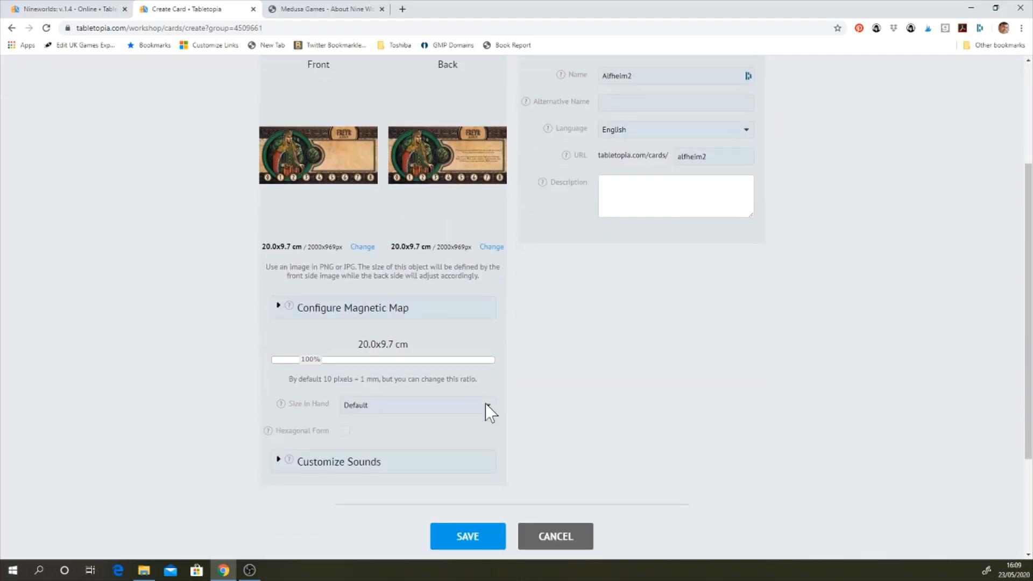
{"action": "left_click", "coordinate": [491, 385]}
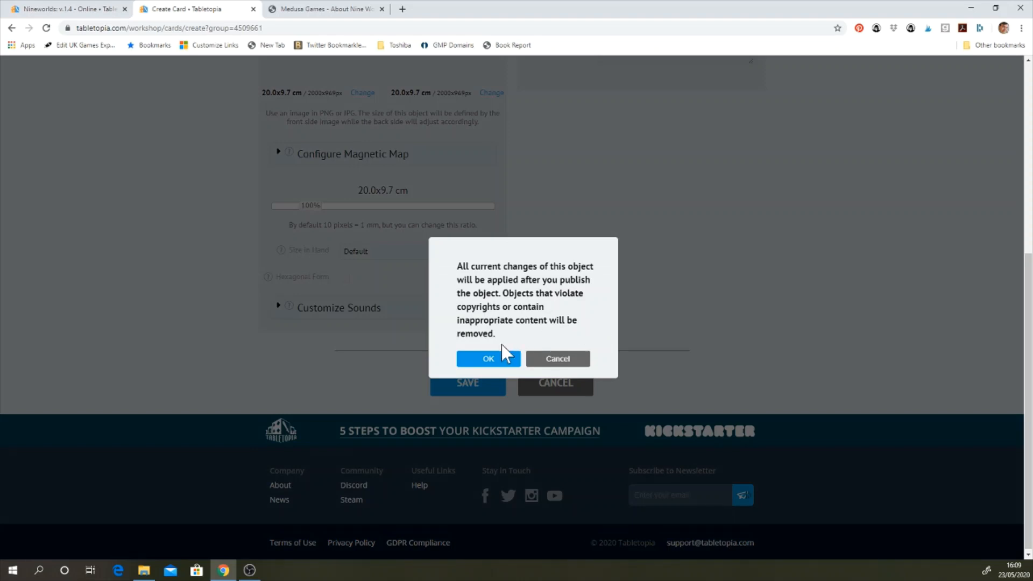
{"action": "left_click", "coordinate": [490, 358]}
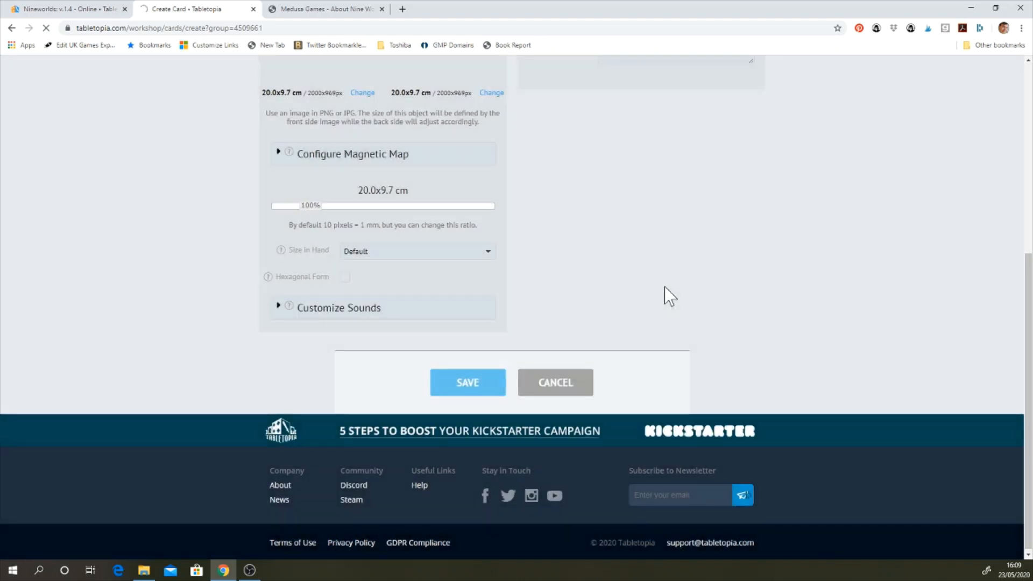
Open the 3D preview of the published Alfheim2 card
{"action": "scroll", "coordinate": [666, 288], "scroll_direction": "up", "scroll_amount": 4}
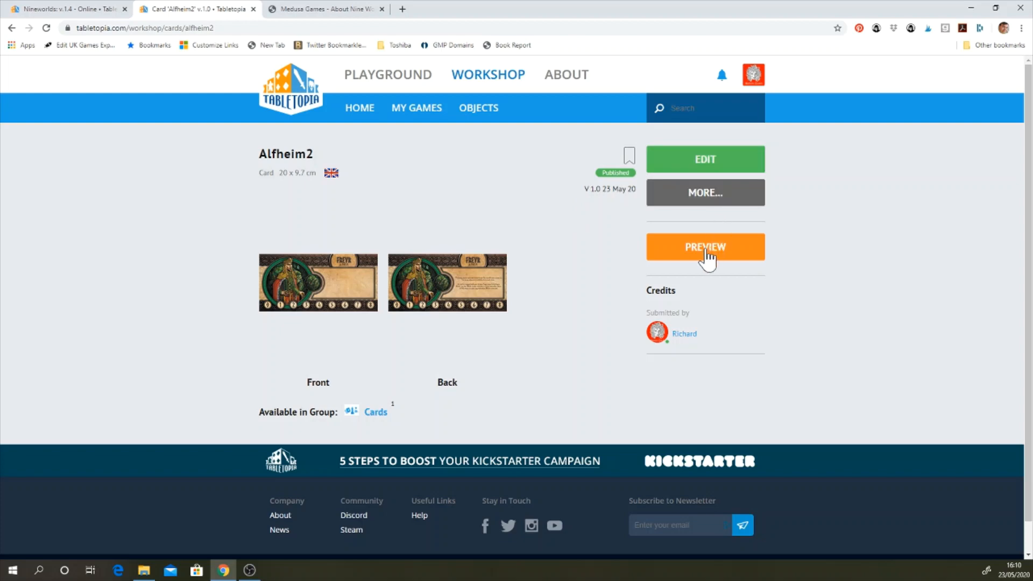
{"action": "left_click", "coordinate": [706, 251]}
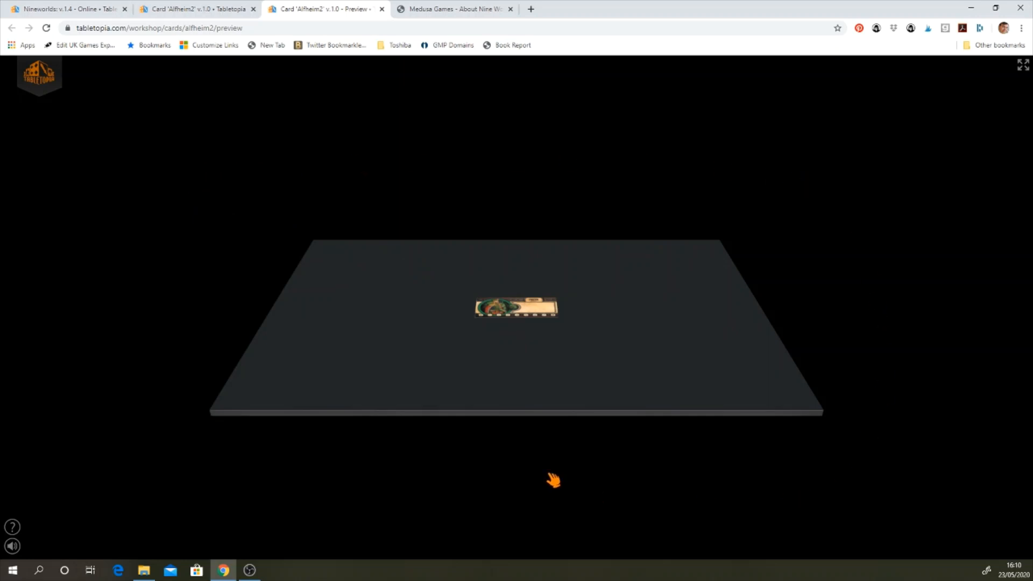
Flip the Alfheim2 card over in the 3D preview, reposition it on the table and exit the preview
{"action": "scroll", "coordinate": [537, 345], "scroll_direction": "up", "scroll_amount": 5}
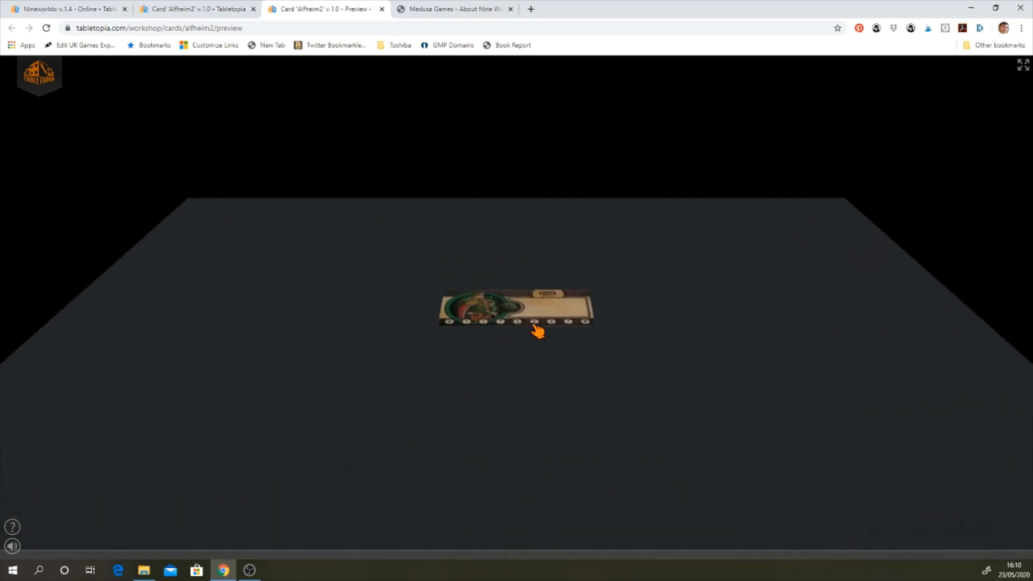
{"action": "scroll", "coordinate": [537, 329], "scroll_direction": "up", "scroll_amount": 5}
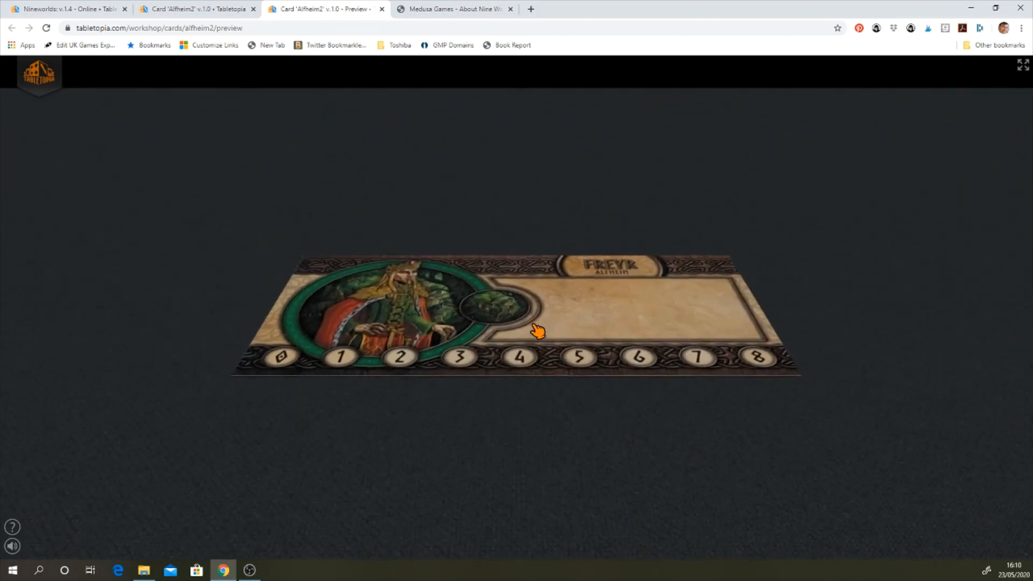
{"action": "key", "text": "f"}
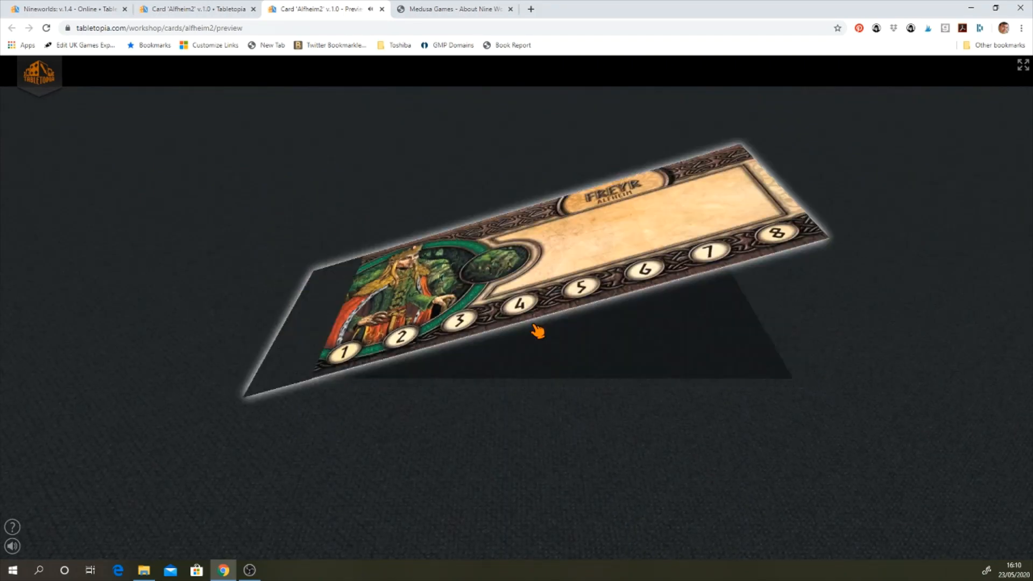
{"action": "mouse_move", "coordinate": [536, 330]}
{"action": "left_mouse_down"}
{"action": "mouse_move", "coordinate": [367, 323]}
{"action": "mouse_move", "coordinate": [685, 369]}
{"action": "mouse_move", "coordinate": [534, 329]}
{"action": "mouse_move", "coordinate": [548, 334]}
{"action": "mouse_move", "coordinate": [479, 362]}
{"action": "mouse_move", "coordinate": [518, 344]}
{"action": "mouse_move", "coordinate": [502, 362]}
{"action": "mouse_move", "coordinate": [528, 325]}
{"action": "left_mouse_up"}
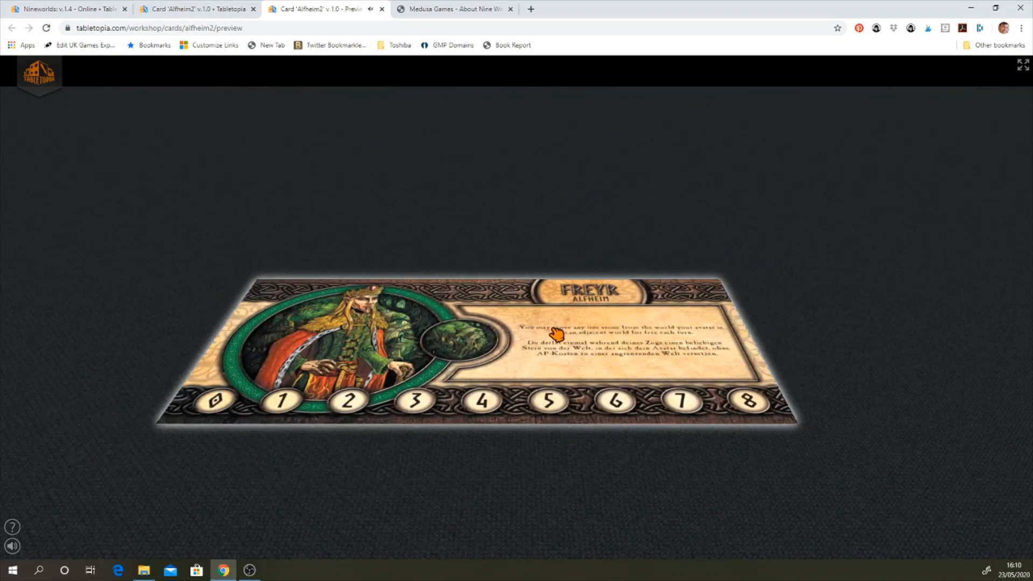
{"action": "left_click_drag", "start_coordinate": [409, 344], "coordinate": [277, 344]}
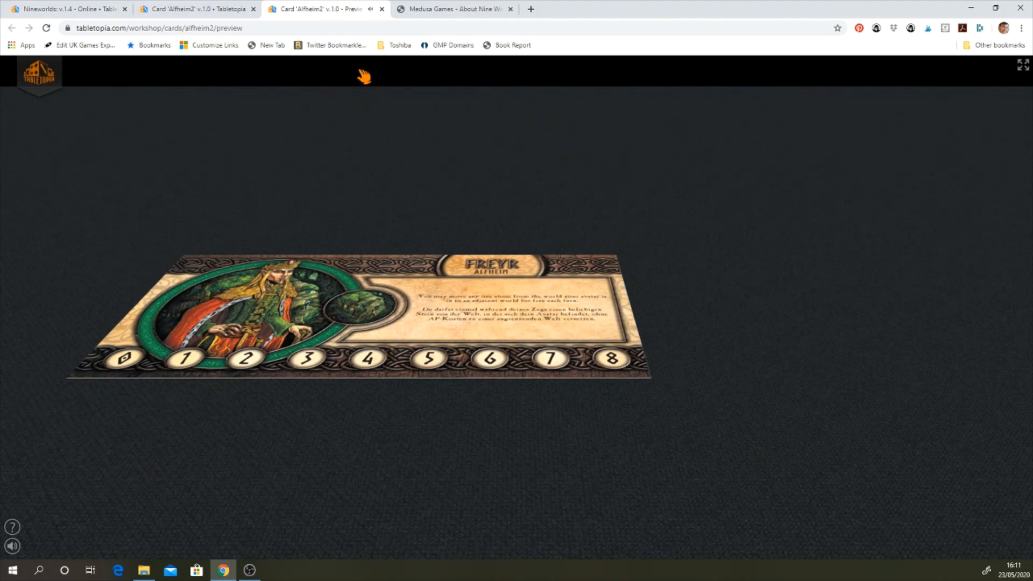
{"action": "left_click", "coordinate": [52, 77]}
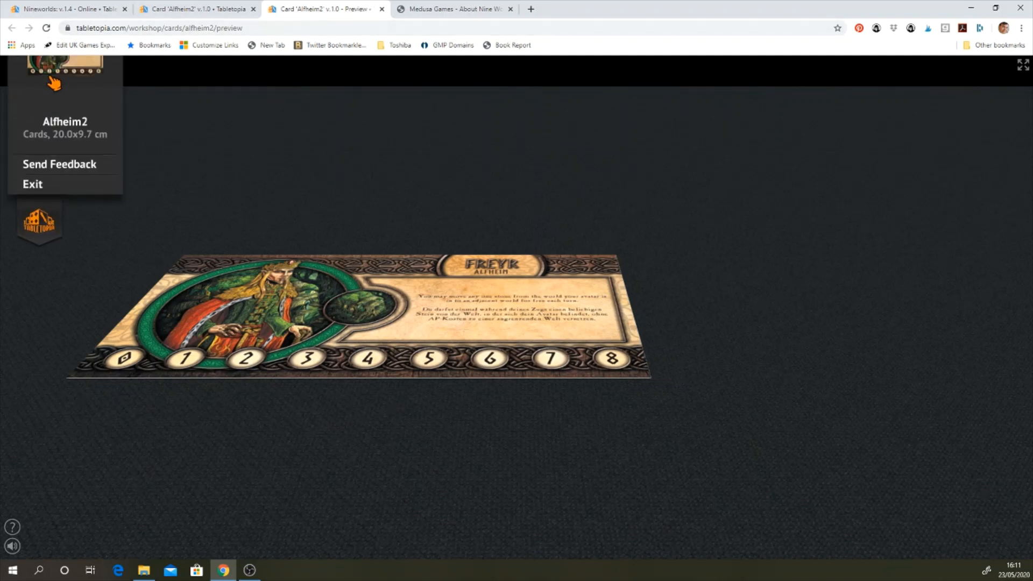
{"action": "left_click", "coordinate": [34, 206]}
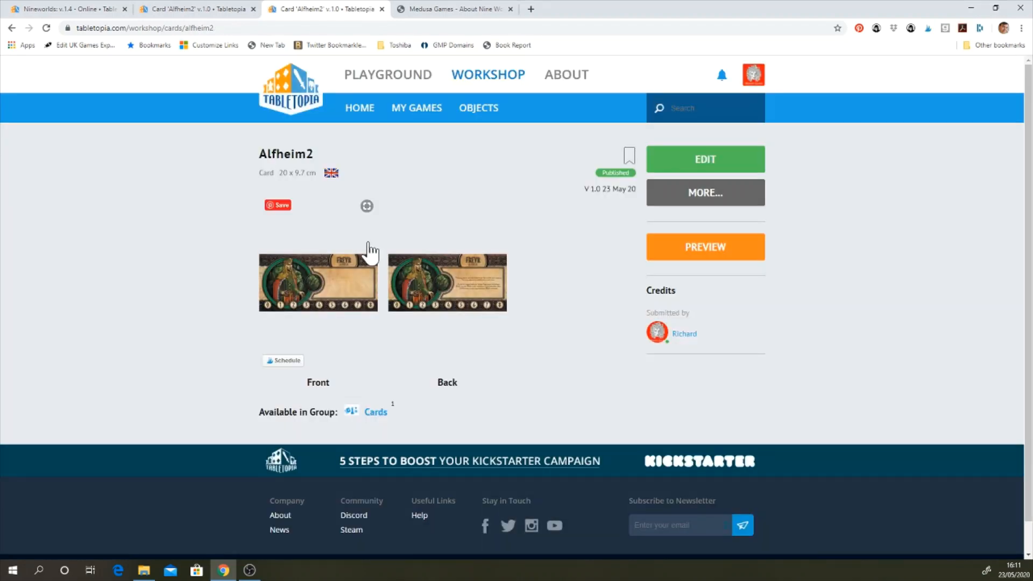
Open the Character Card group in the Nineworlds objects folder and look through its cards
{"action": "left_click", "coordinate": [476, 113]}
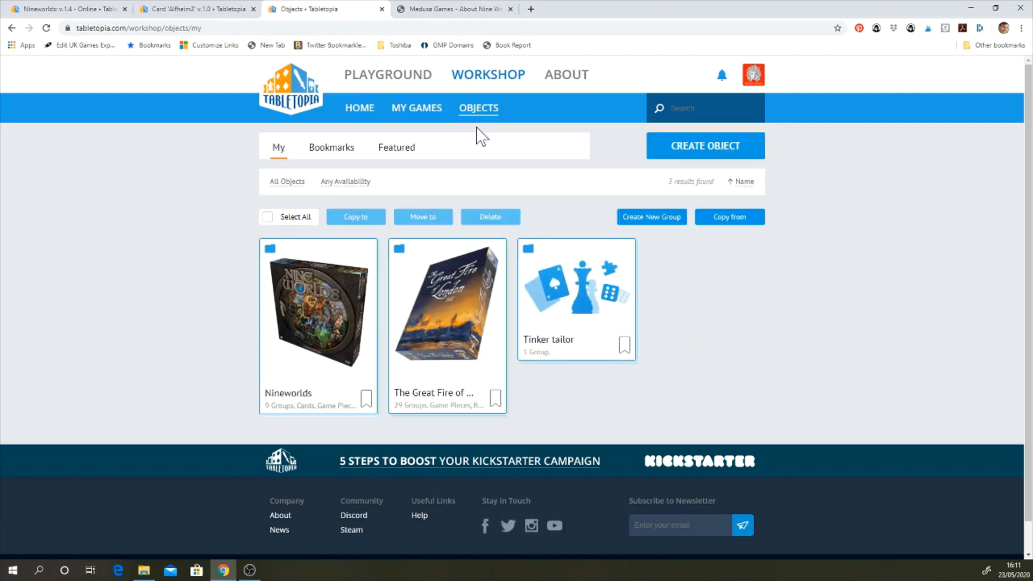
{"action": "left_click", "coordinate": [346, 303]}
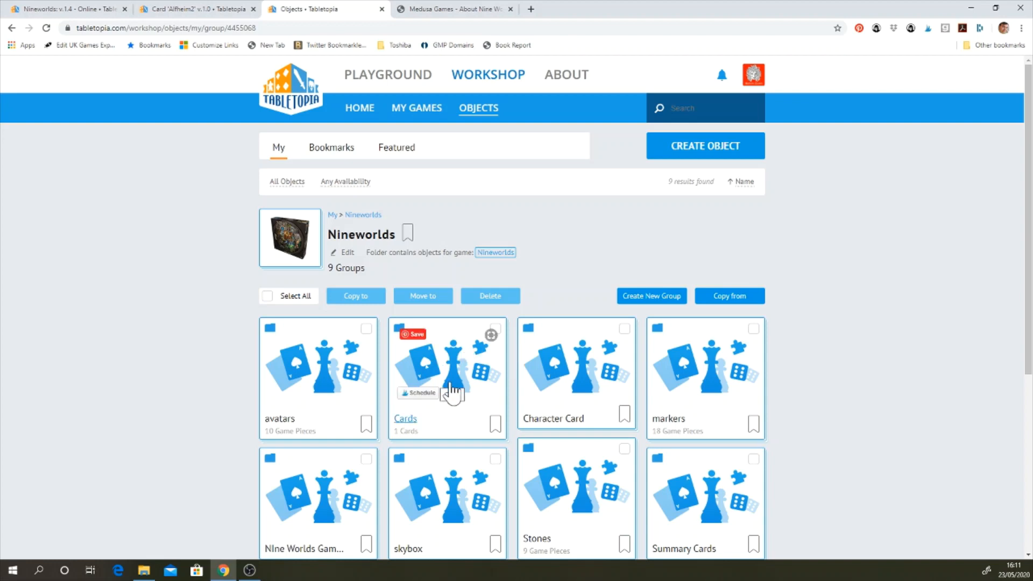
{"action": "scroll", "coordinate": [450, 392], "scroll_direction": "down", "scroll_amount": 2}
{"action": "left_click", "coordinate": [546, 313]}
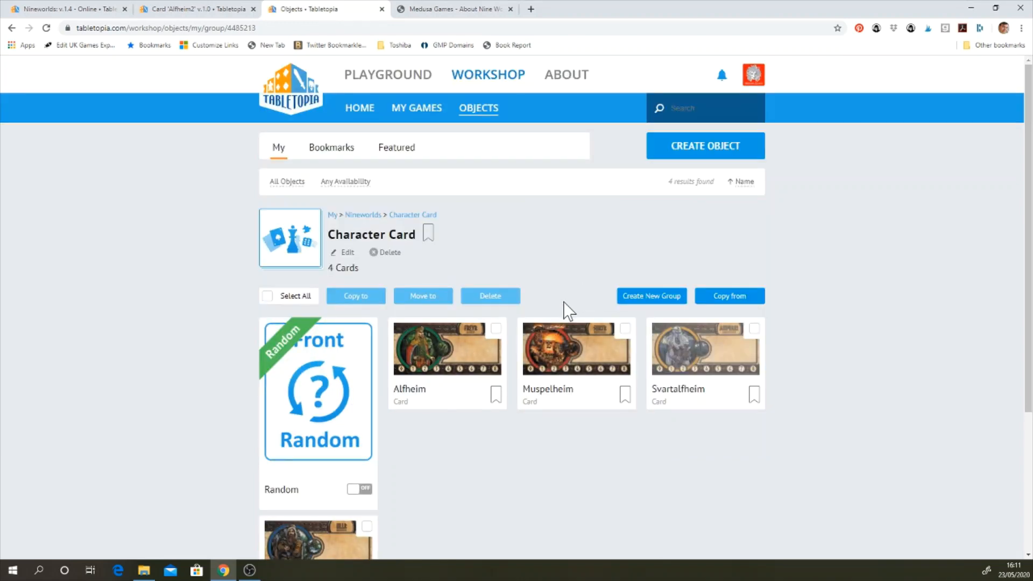
{"action": "scroll", "coordinate": [528, 458], "scroll_direction": "down", "scroll_amount": 4}
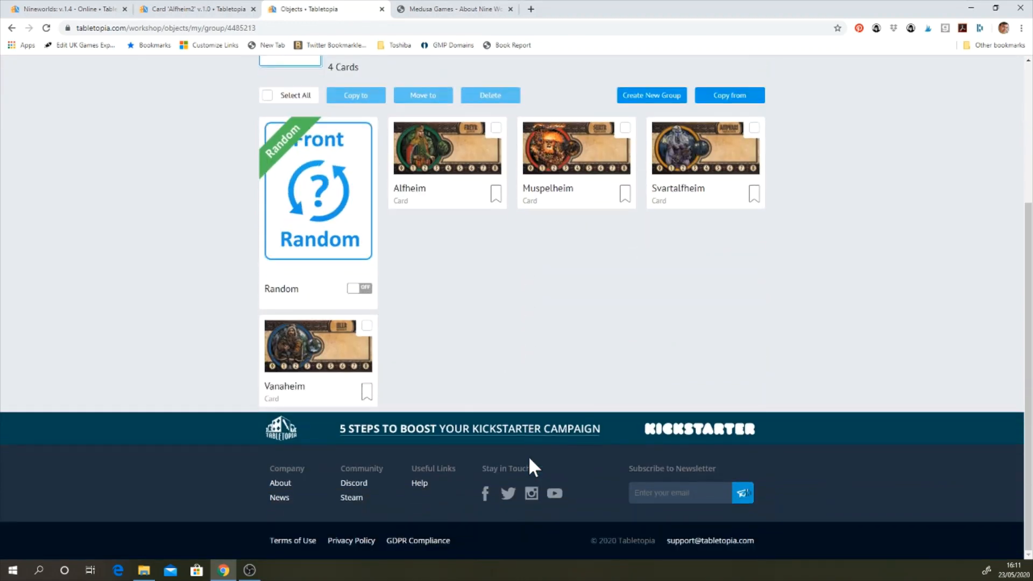
{"action": "scroll", "coordinate": [528, 456], "scroll_direction": "up", "scroll_amount": 2}
{"action": "scroll", "coordinate": [530, 455], "scroll_direction": "up", "scroll_amount": 1}
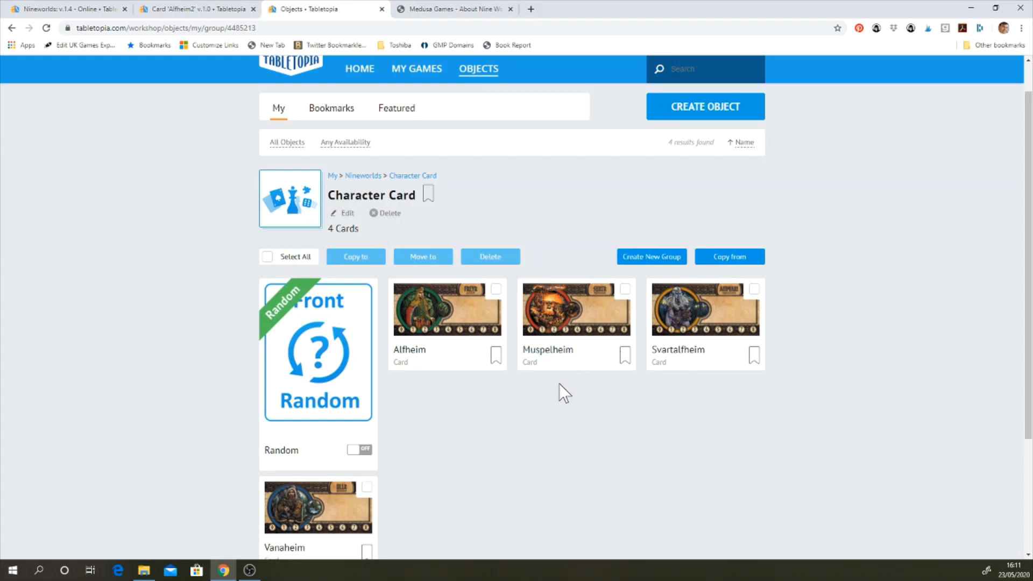
Open the form for a new counter, review its image, size and side color options, and cancel it
{"action": "mouse_move", "coordinate": [537, 304]}
{"action": "left_click", "coordinate": [674, 110]}
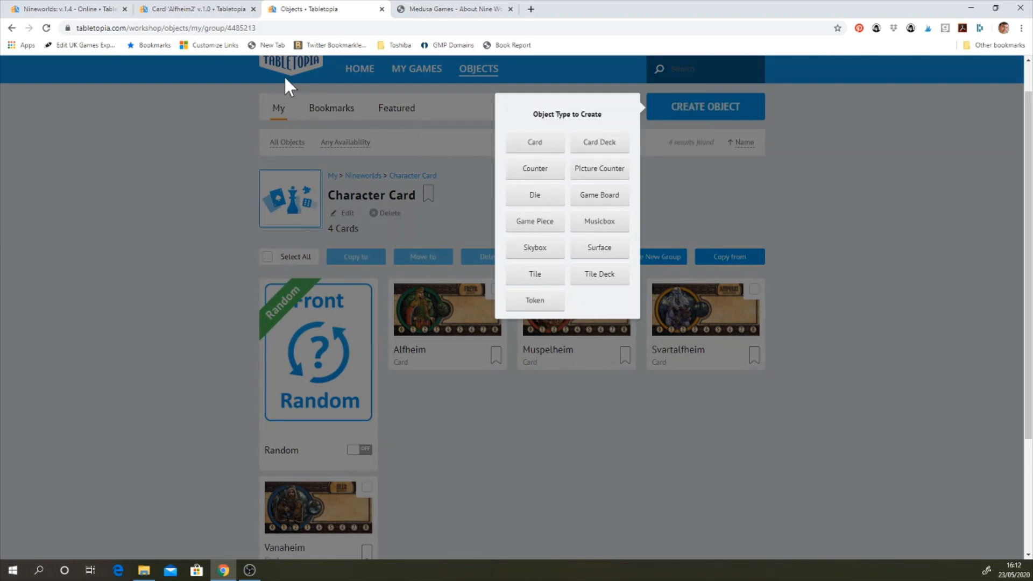
{"action": "left_click", "coordinate": [536, 171]}
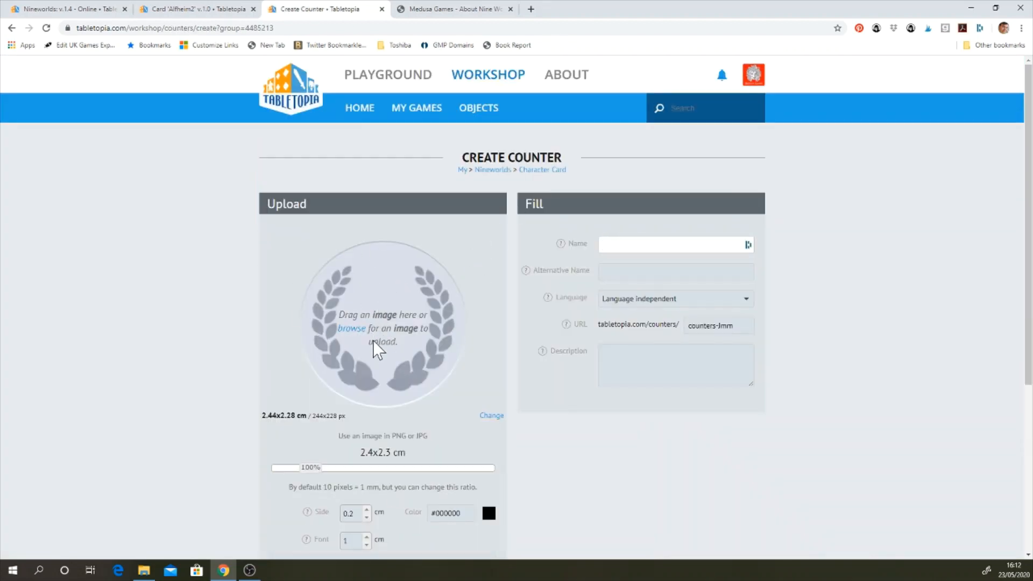
{"action": "scroll", "coordinate": [393, 304], "scroll_direction": "down", "scroll_amount": 3}
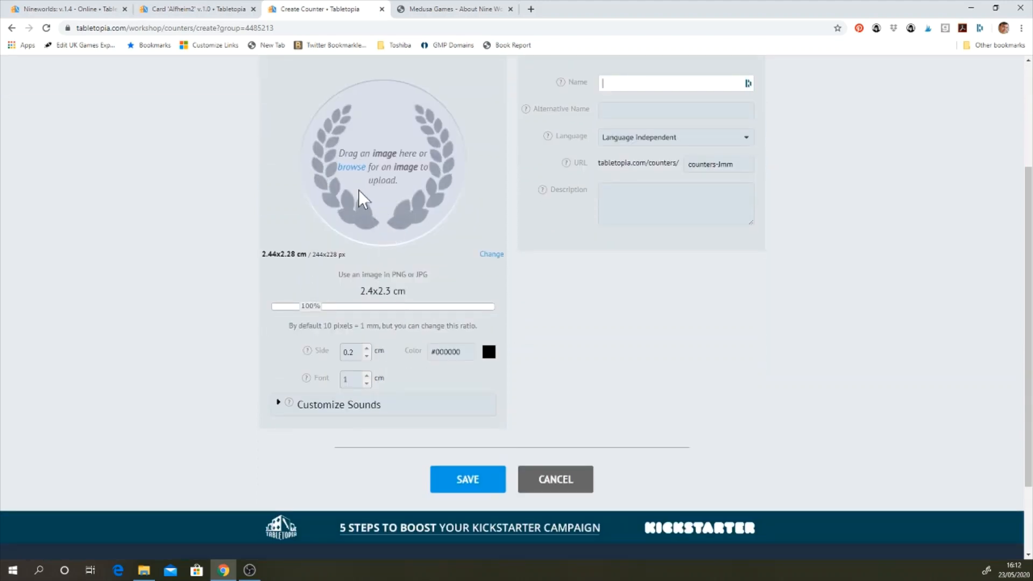
{"action": "left_click", "coordinate": [493, 355]}
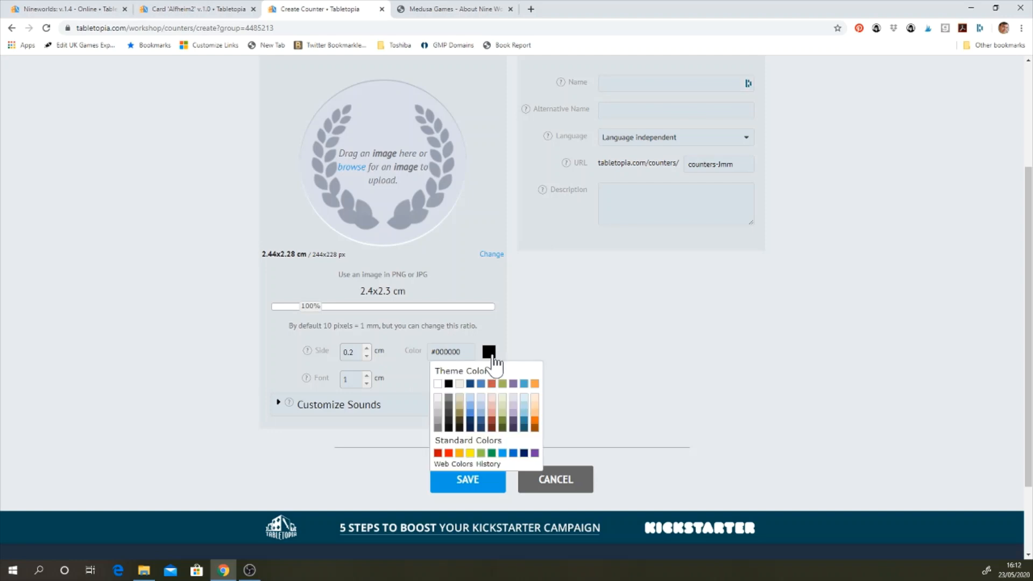
{"action": "left_click", "coordinate": [586, 364]}
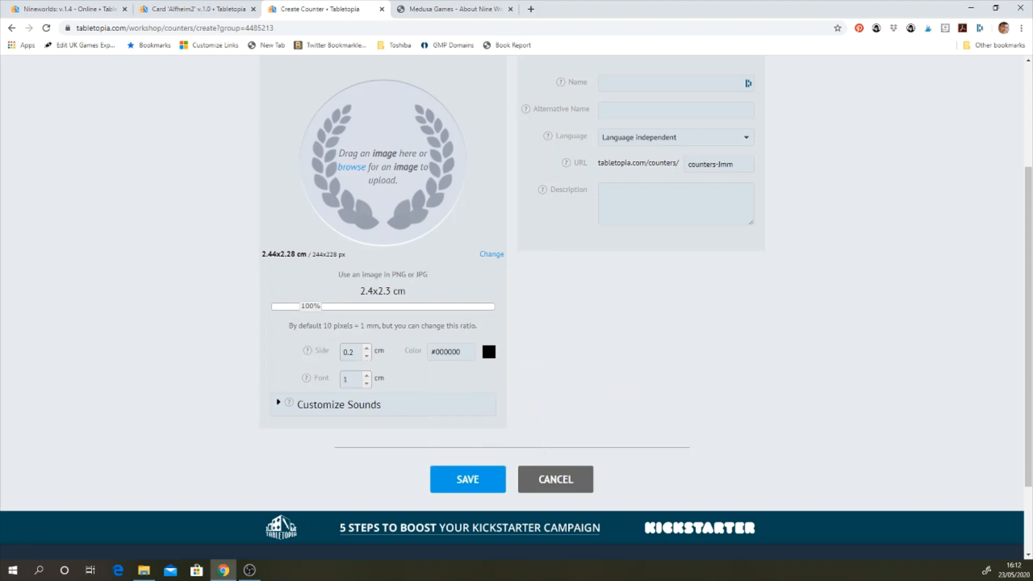
{"action": "left_click", "coordinate": [573, 483]}
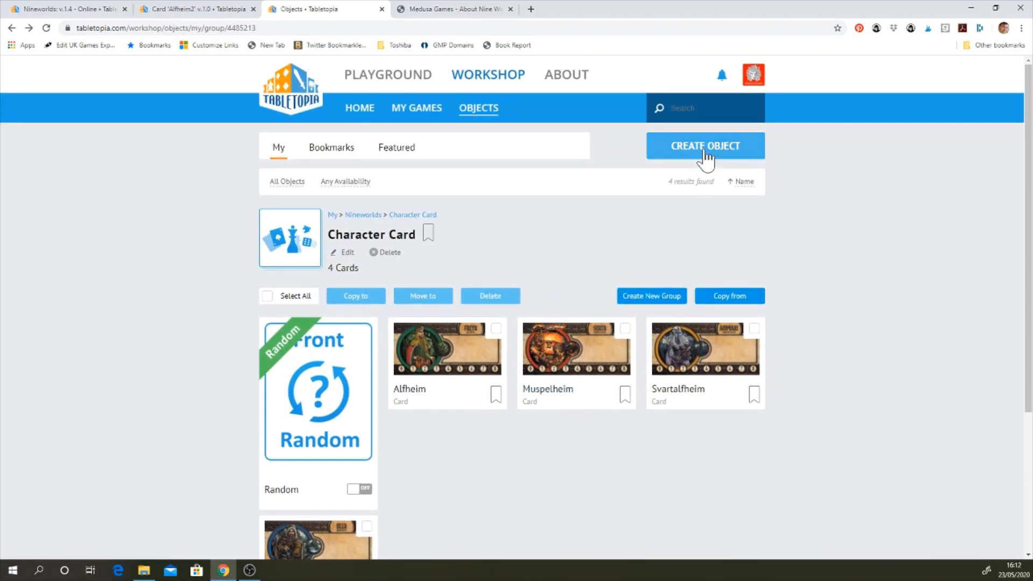
Open the form for a new die, review its image, size and die type options, and return to the Character Card group
{"action": "left_click", "coordinate": [703, 153]}
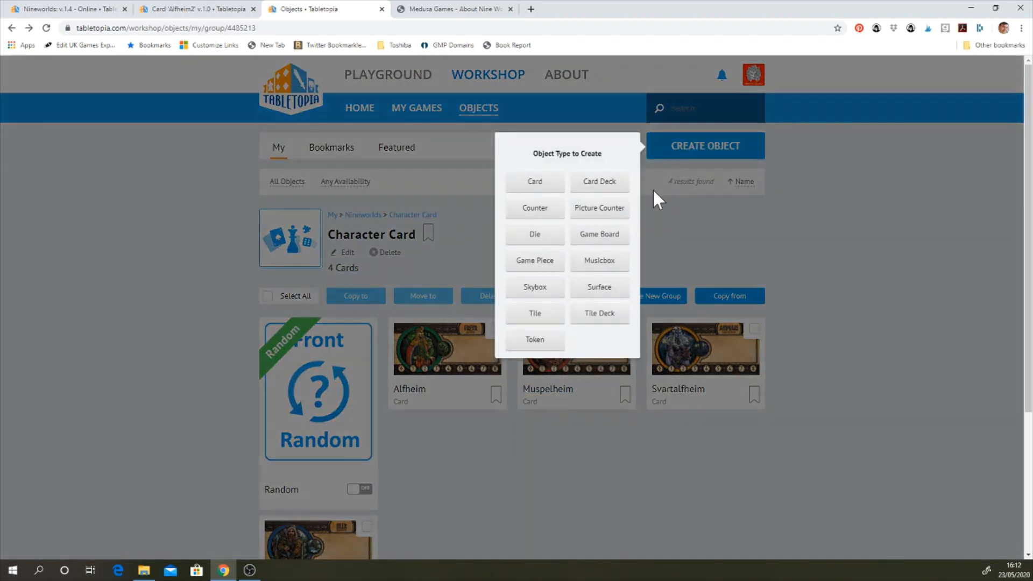
{"action": "left_click", "coordinate": [525, 243]}
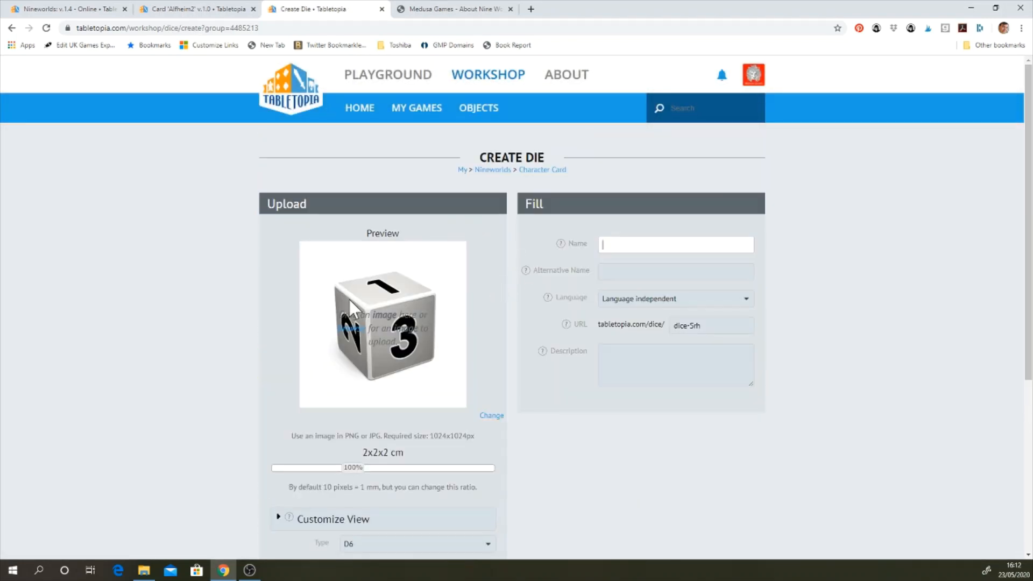
{"action": "scroll", "coordinate": [318, 353], "scroll_direction": "down", "scroll_amount": 3}
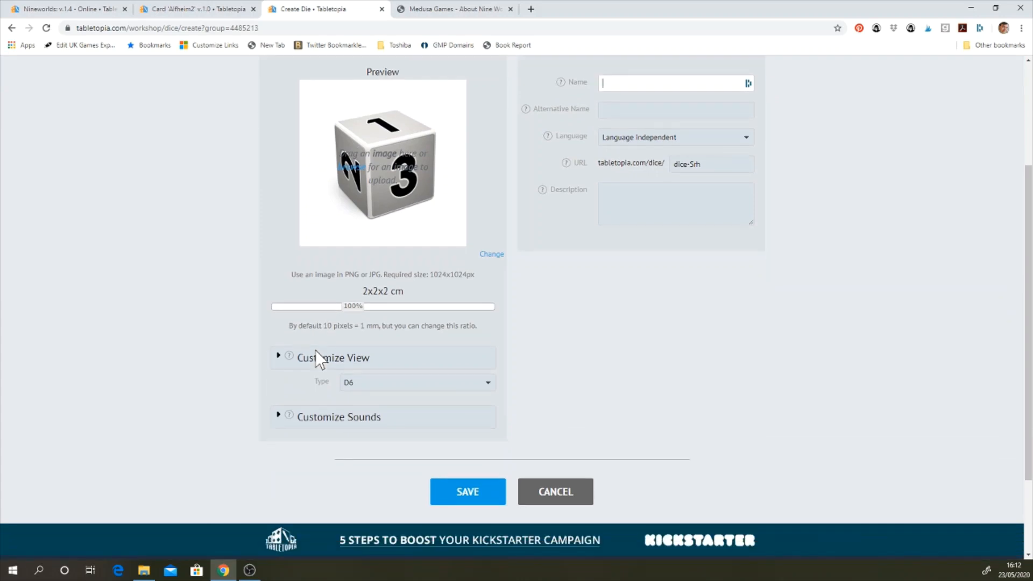
{"action": "scroll", "coordinate": [315, 349], "scroll_direction": "up", "scroll_amount": 1}
{"action": "scroll", "coordinate": [317, 351], "scroll_direction": "up", "scroll_amount": 1}
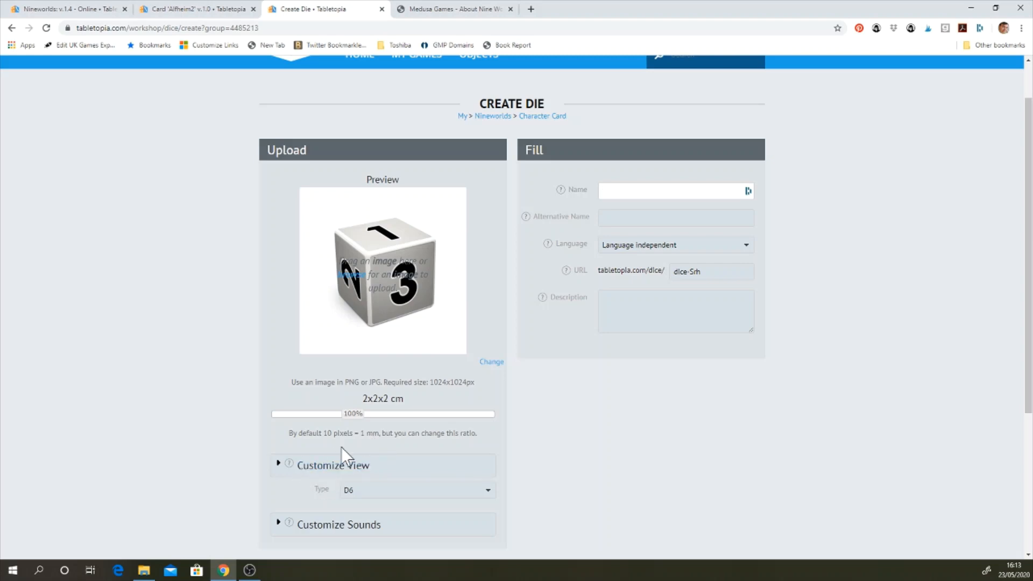
{"action": "left_click", "coordinate": [493, 498]}
{"action": "left_click", "coordinate": [491, 498]}
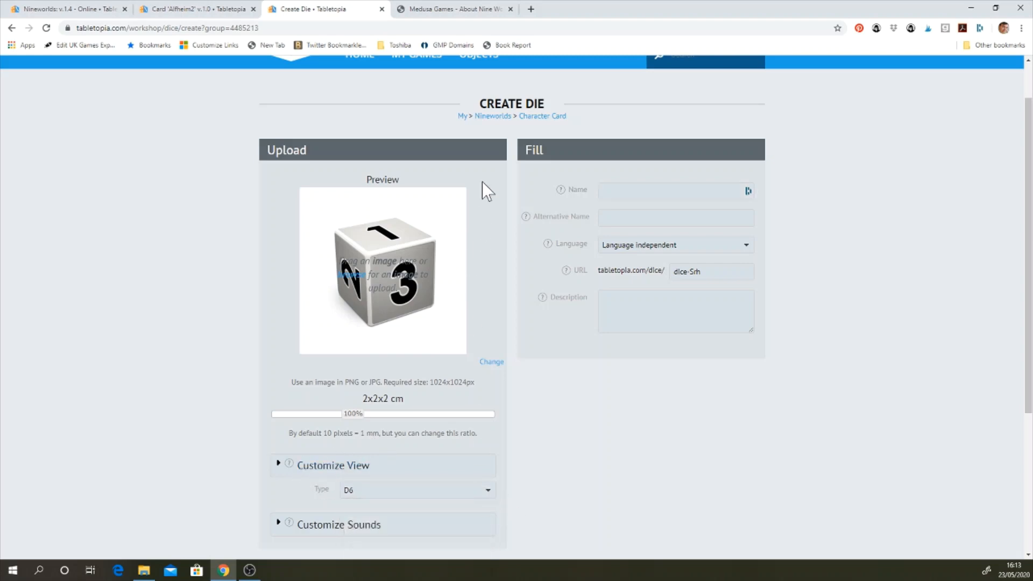
{"action": "scroll", "coordinate": [538, 217], "scroll_direction": "up", "scroll_amount": 1}
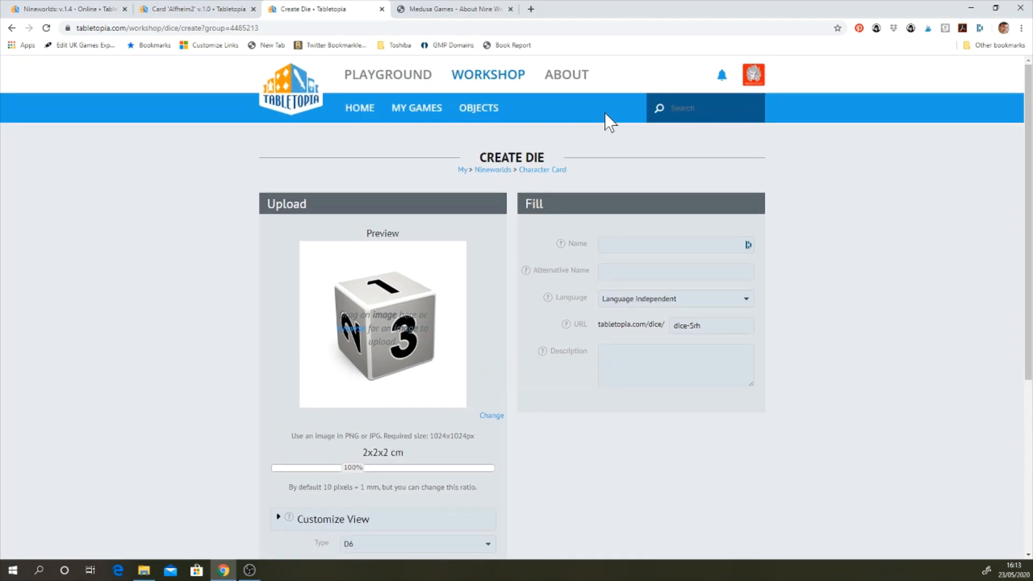
{"action": "left_click", "coordinate": [11, 28]}
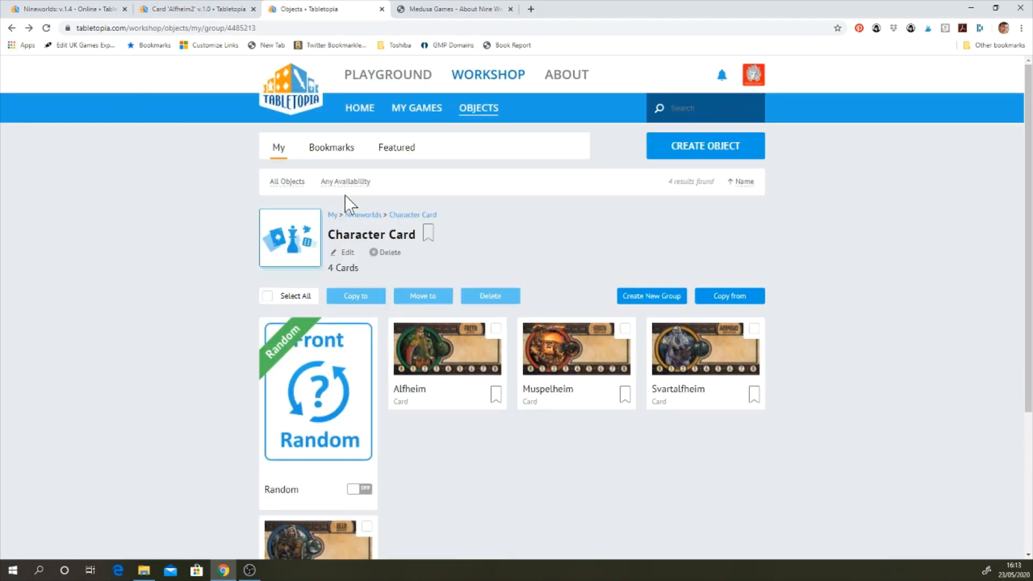
Open the form for a new surface, examine its numbered and tiling image slots, and return to the Character Card group
{"action": "left_click", "coordinate": [703, 151]}
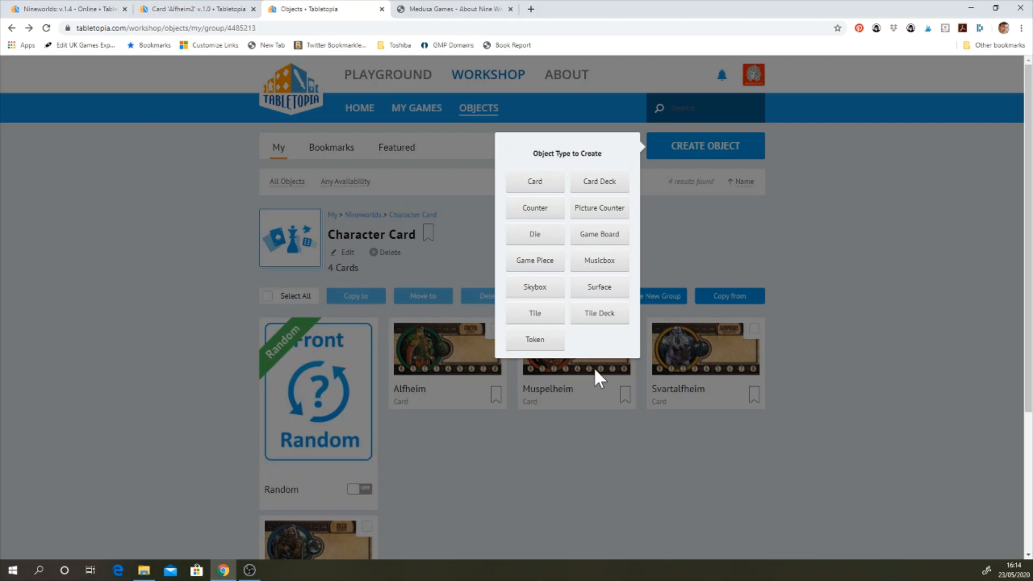
{"action": "left_click", "coordinate": [612, 294]}
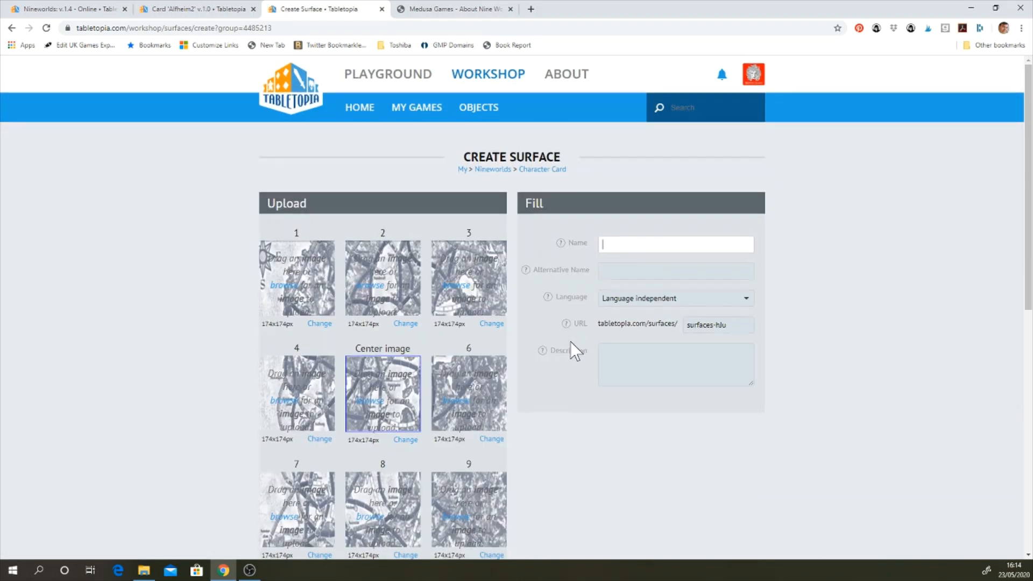
{"action": "scroll", "coordinate": [570, 341], "scroll_direction": "down", "scroll_amount": 2}
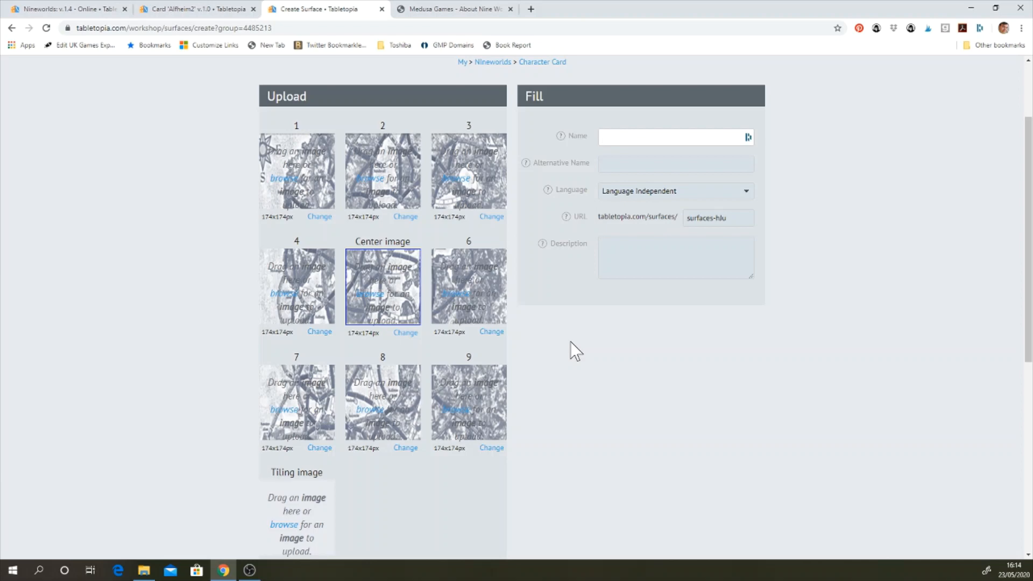
{"action": "scroll", "coordinate": [341, 226], "scroll_direction": "up", "scroll_amount": 2}
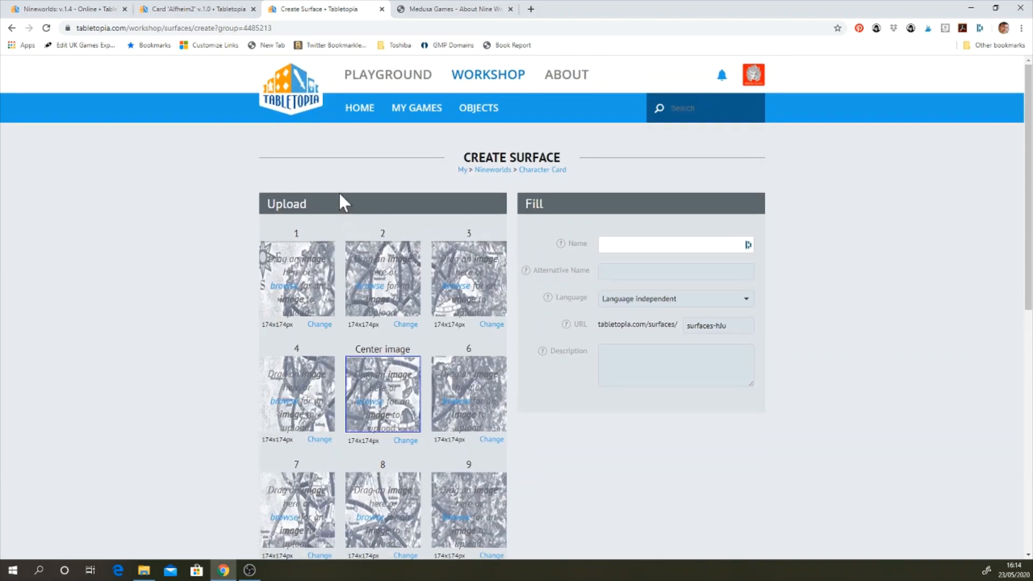
{"action": "left_click", "coordinate": [11, 27]}
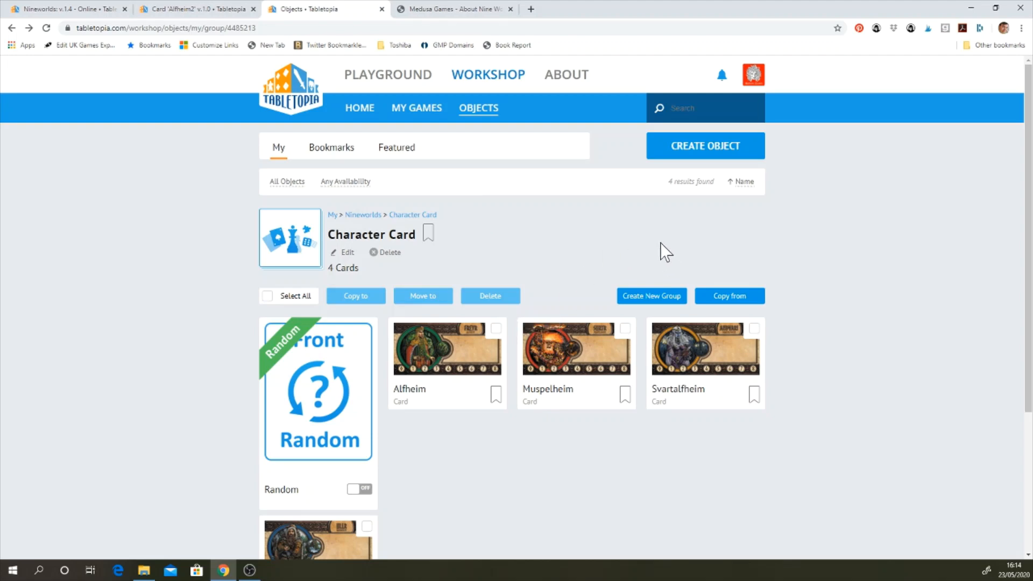
Open the form for a new skybox and examine its preview, front, back, left, right, up and down image slots
{"action": "left_click", "coordinate": [709, 154]}
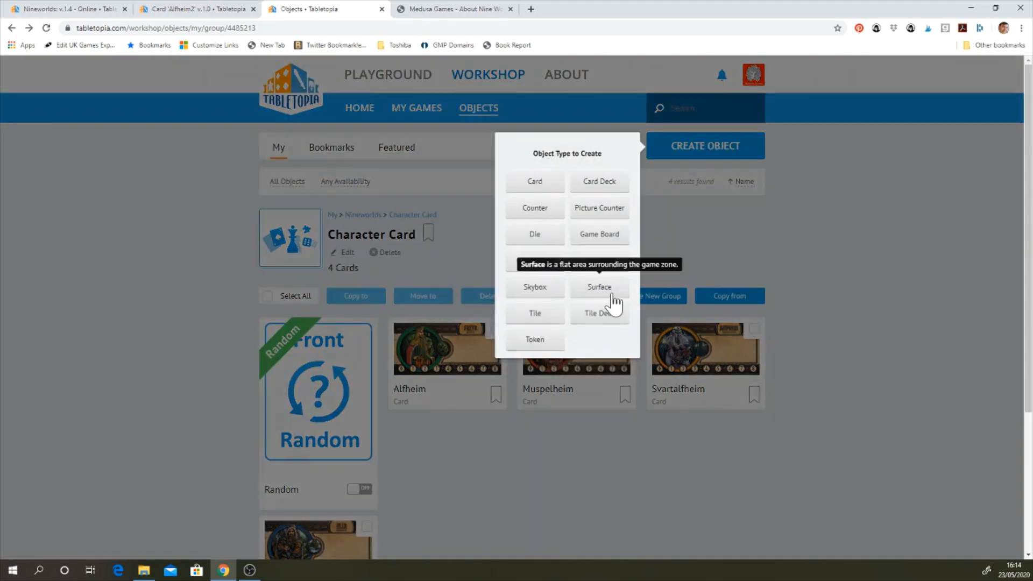
{"action": "left_click", "coordinate": [545, 294]}
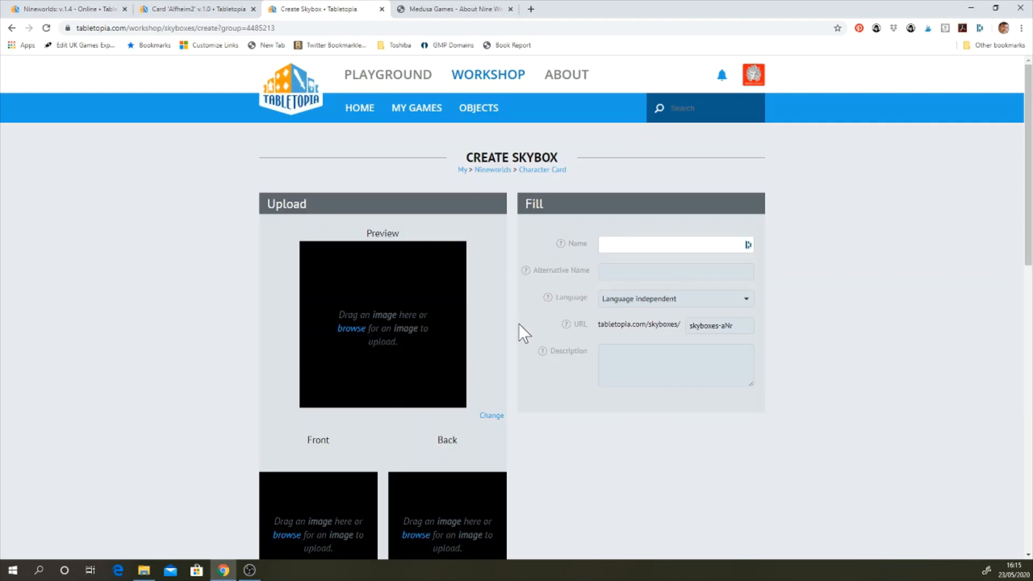
{"action": "scroll", "coordinate": [496, 348], "scroll_direction": "down", "scroll_amount": 7}
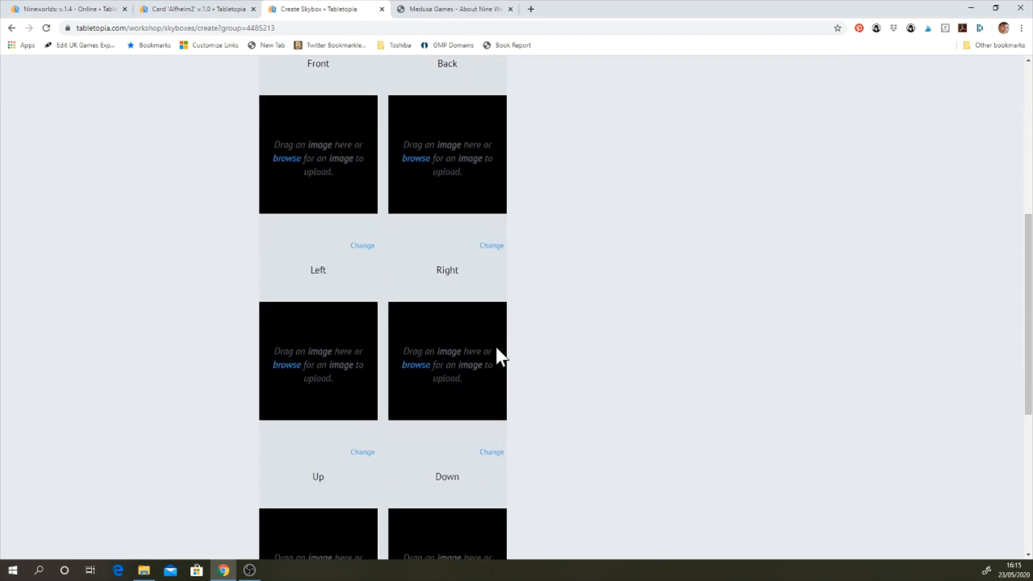
{"action": "scroll", "coordinate": [494, 349], "scroll_direction": "up", "scroll_amount": 1}
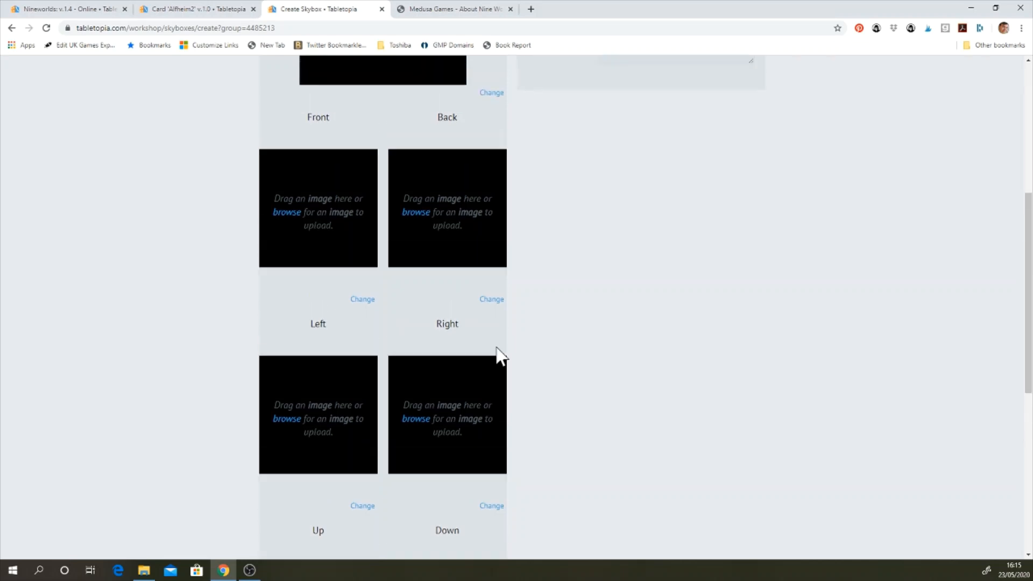
{"action": "scroll", "coordinate": [443, 392], "scroll_direction": "down", "scroll_amount": 4}
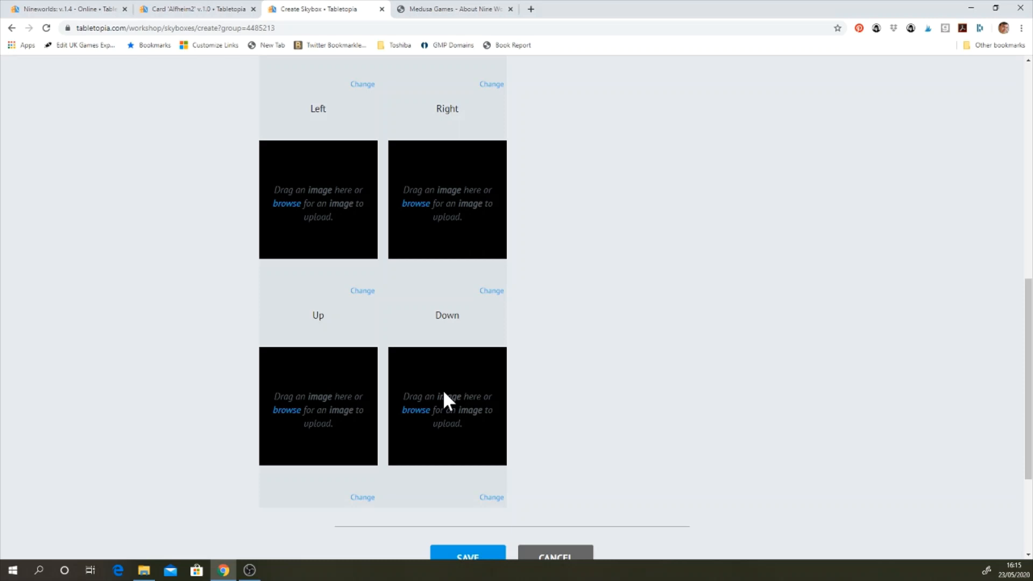
{"action": "scroll", "coordinate": [443, 393], "scroll_direction": "up", "scroll_amount": 6}
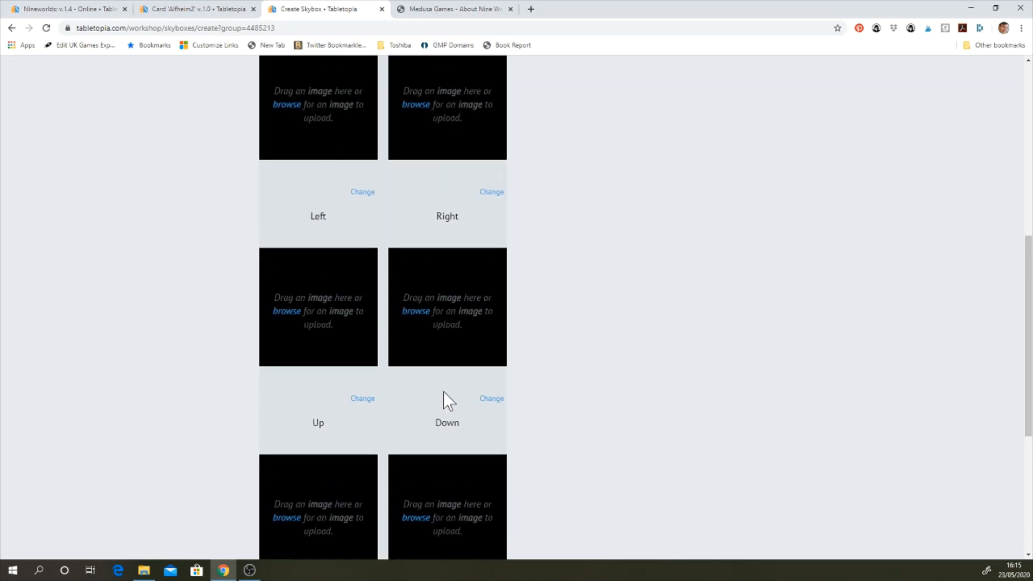
{"action": "scroll", "coordinate": [449, 401], "scroll_direction": "up", "scroll_amount": 1}
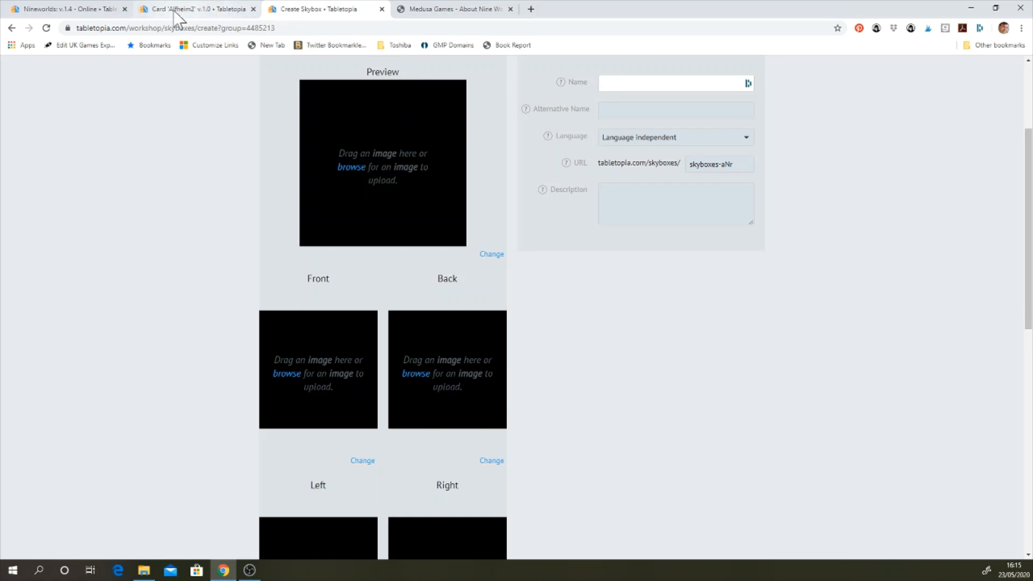
{"action": "left_click", "coordinate": [107, 9]}
{"action": "left_click", "coordinate": [145, 11]}
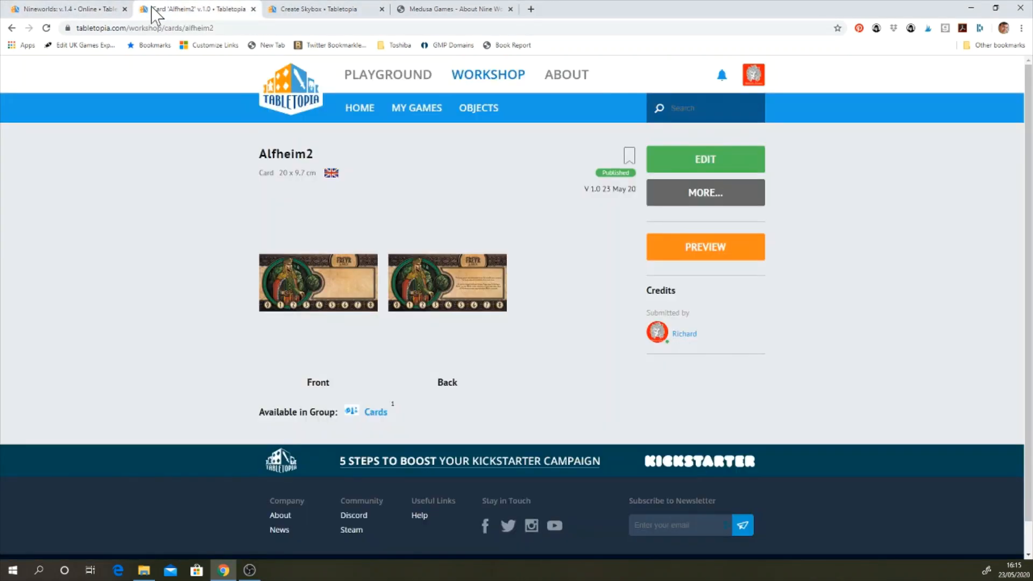
{"action": "left_click", "coordinate": [312, 12]}
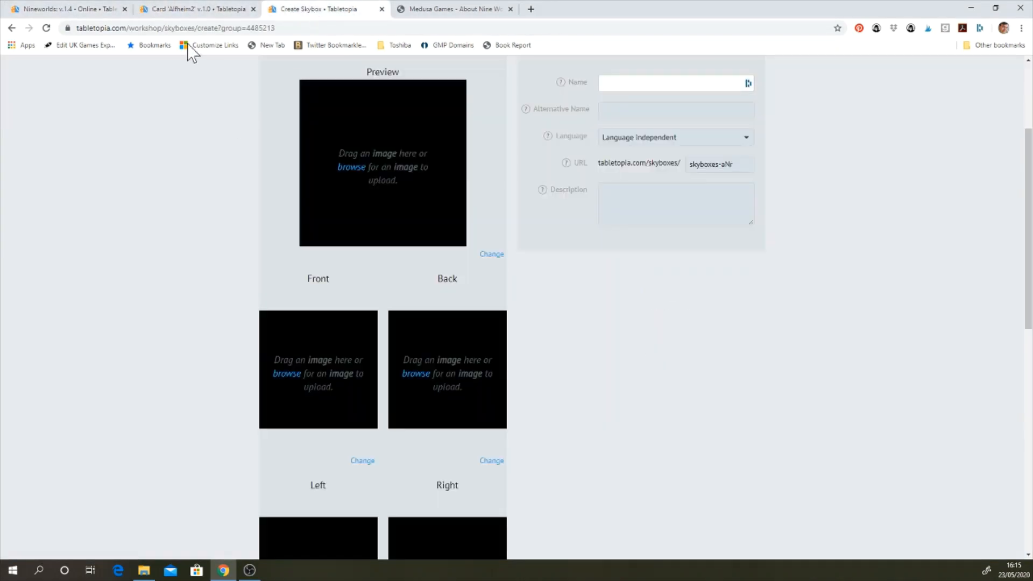
{"action": "left_click", "coordinate": [429, 10]}
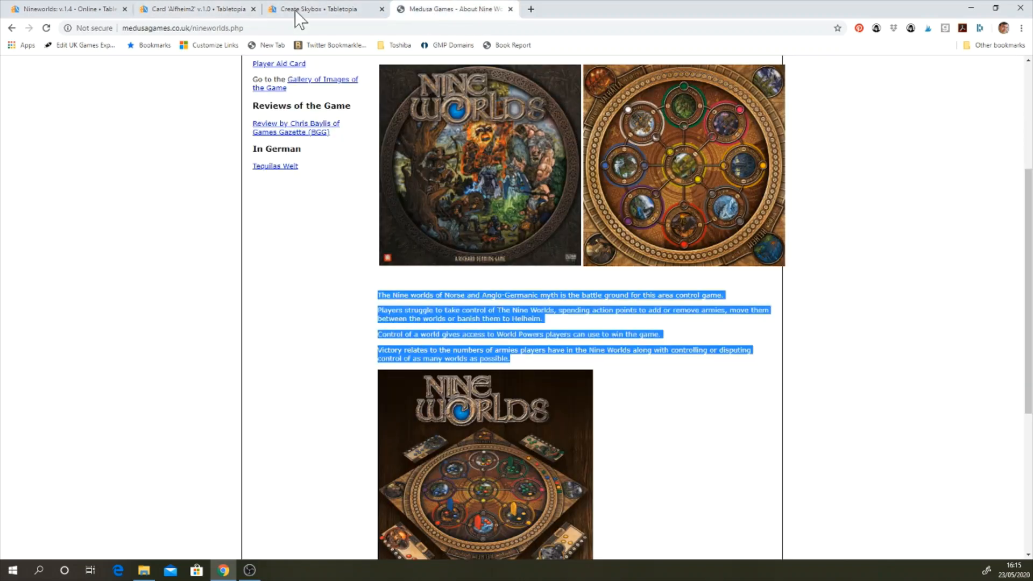
{"action": "left_click", "coordinate": [226, 11]}
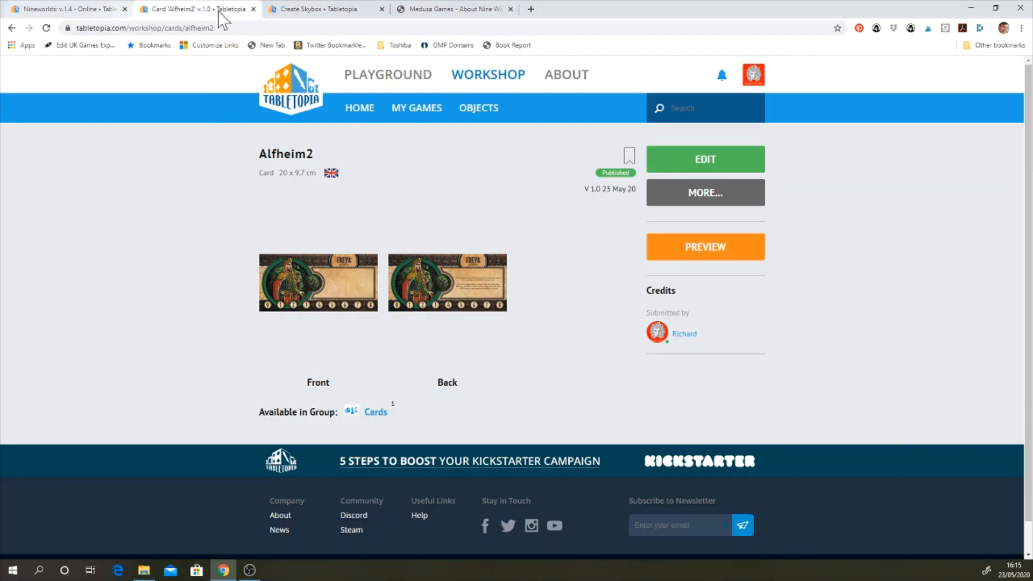
{"action": "left_click", "coordinate": [296, 9]}
Leave the skybox form without saving and open the Workshop overview of own object groups
{"action": "scroll", "coordinate": [205, 212], "scroll_direction": "up", "scroll_amount": 2}
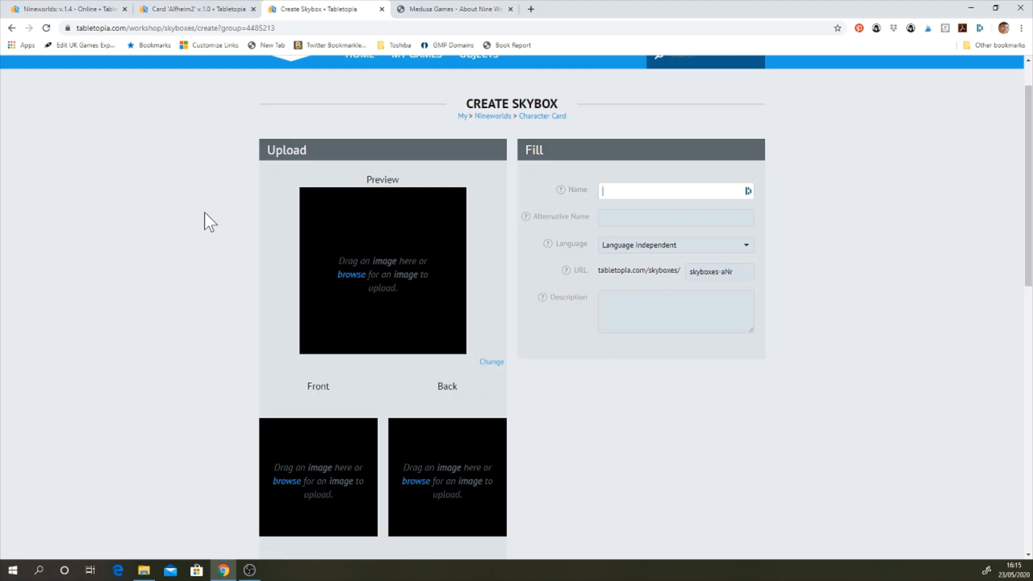
{"action": "scroll", "coordinate": [292, 143], "scroll_direction": "up", "scroll_amount": 1}
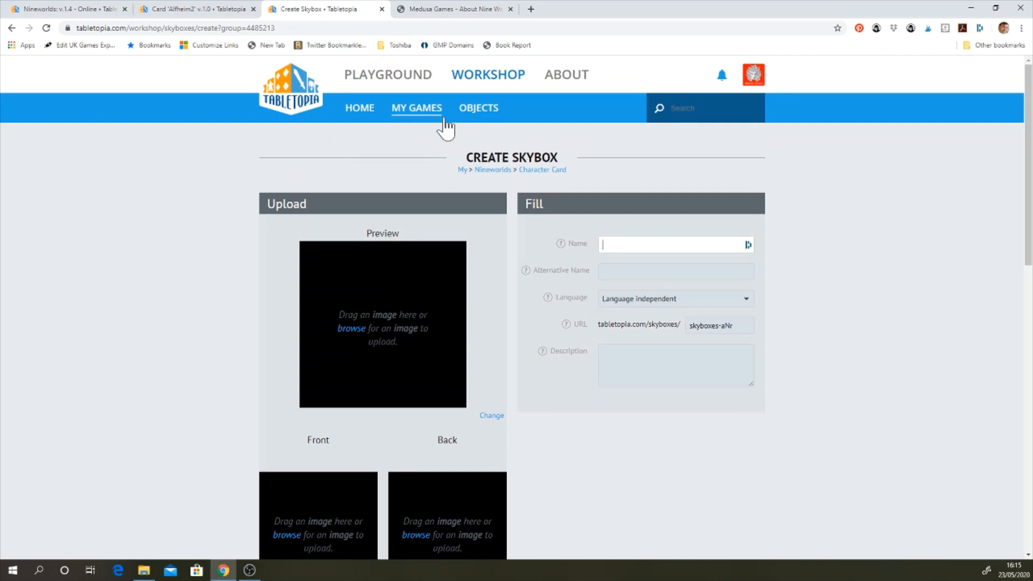
{"action": "left_click", "coordinate": [470, 111]}
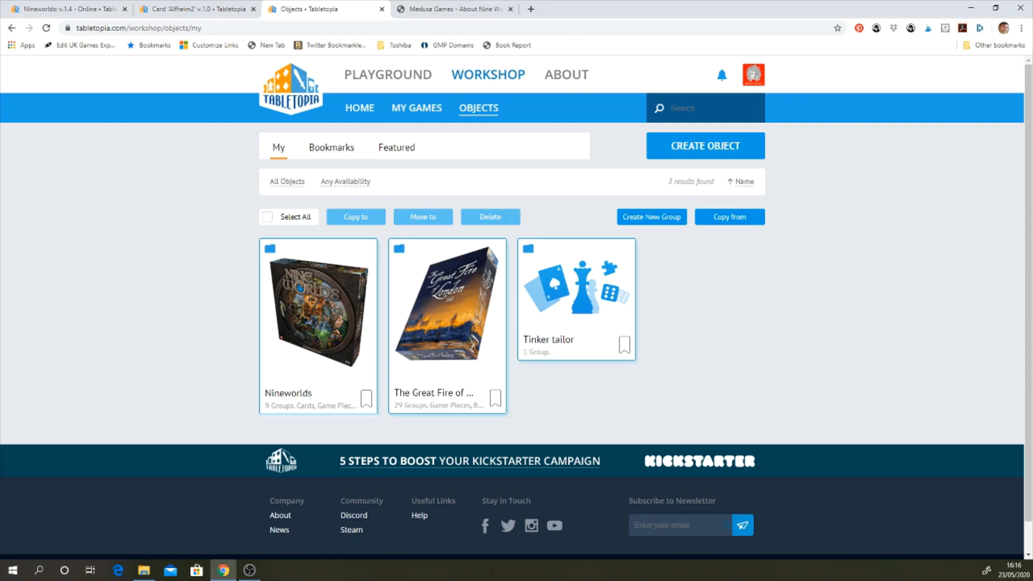
{"action": "key", "text": "alt+Tab"}
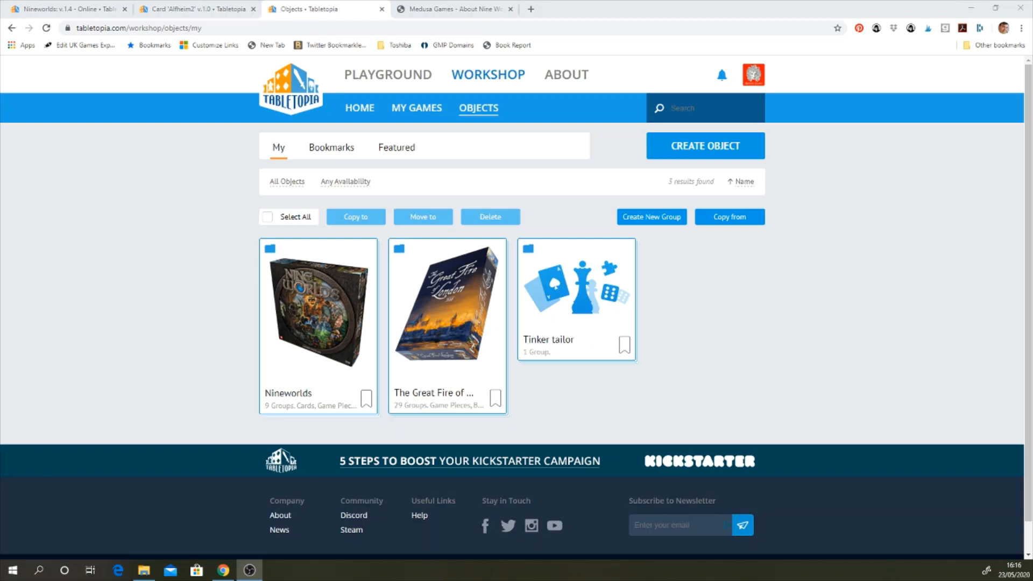
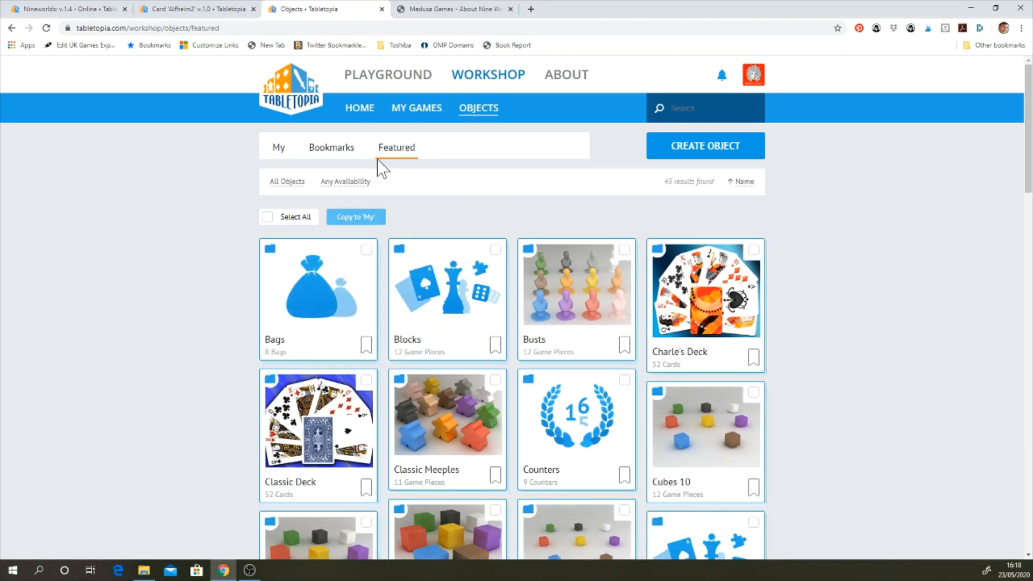
Show the featured object groups and examine the ready-made decks, cubes, cylinders, dice, discs, houses and pawns
{"action": "left_click", "coordinate": [378, 160]}
{"action": "scroll", "coordinate": [171, 248], "scroll_direction": "down", "scroll_amount": 5}
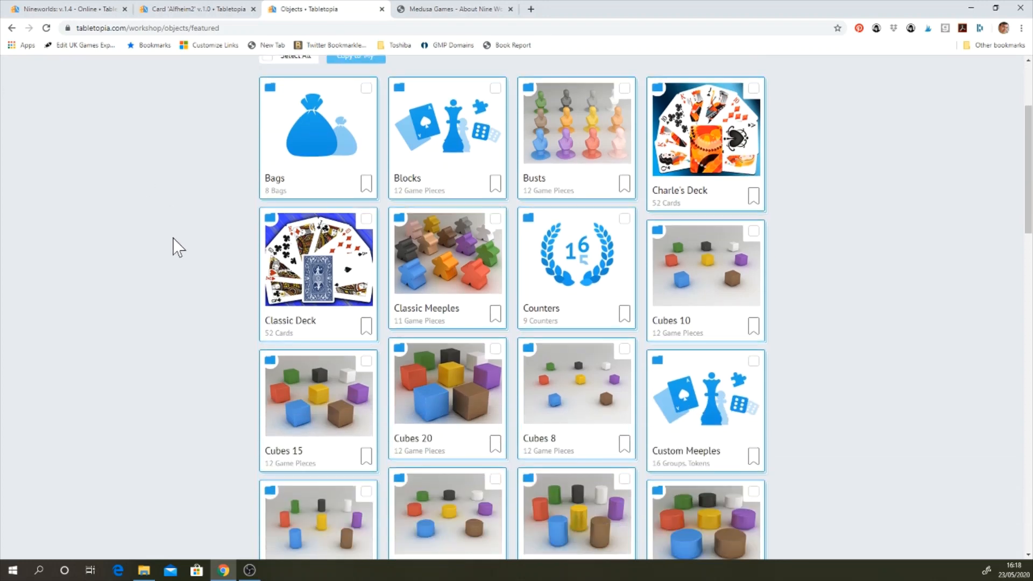
{"action": "scroll", "coordinate": [173, 239], "scroll_direction": "down", "scroll_amount": 3}
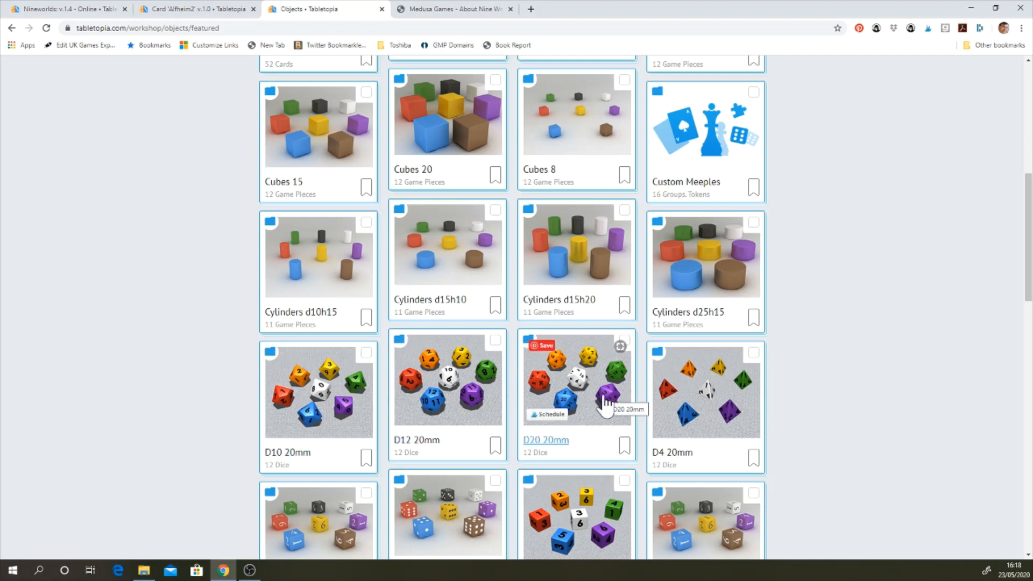
{"action": "scroll", "coordinate": [847, 314], "scroll_direction": "down", "scroll_amount": 5}
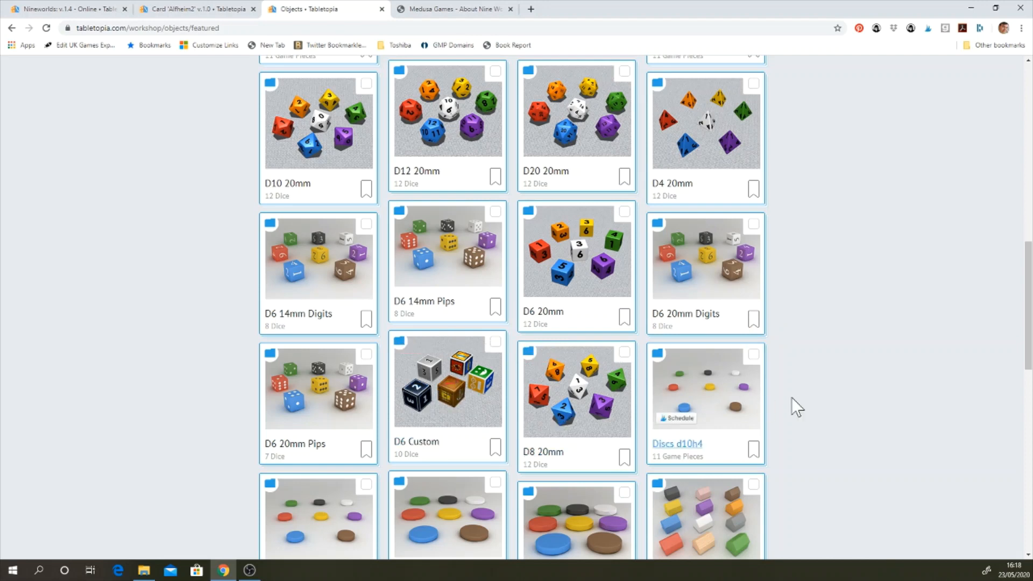
{"action": "scroll", "coordinate": [795, 404], "scroll_direction": "down", "scroll_amount": 2}
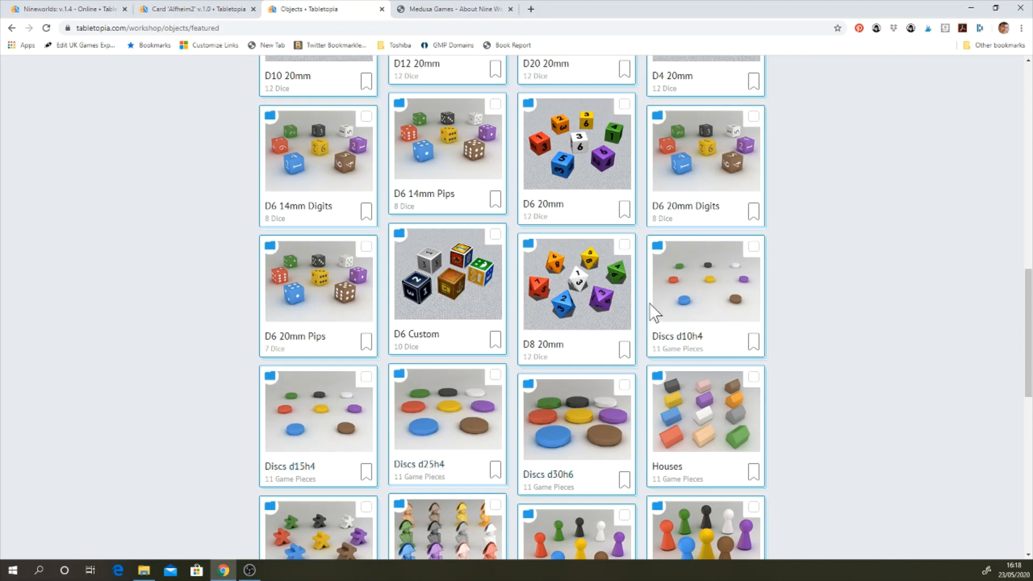
{"action": "scroll", "coordinate": [586, 387], "scroll_direction": "down", "scroll_amount": 2}
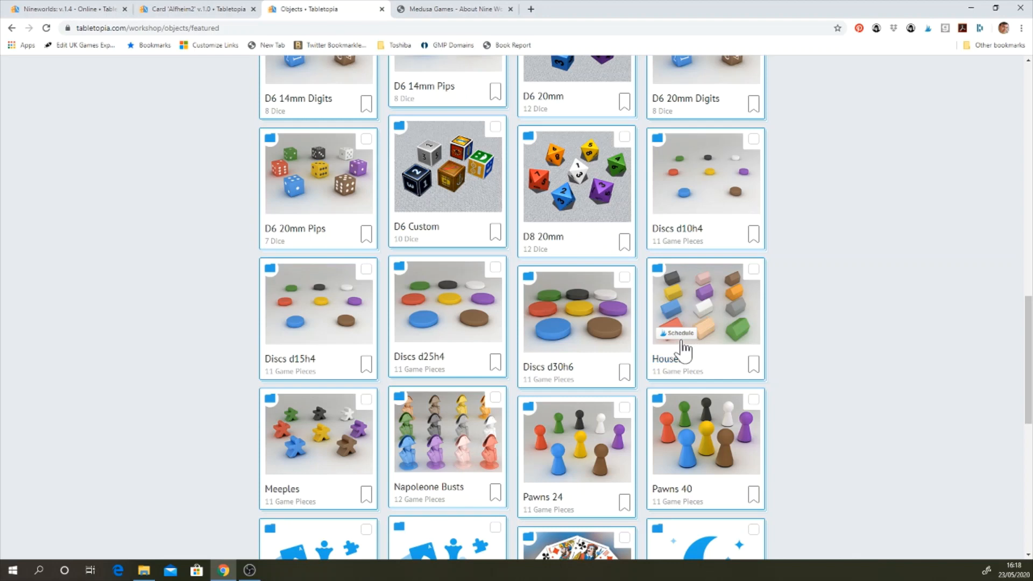
{"action": "scroll", "coordinate": [679, 350], "scroll_direction": "down", "scroll_amount": 2}
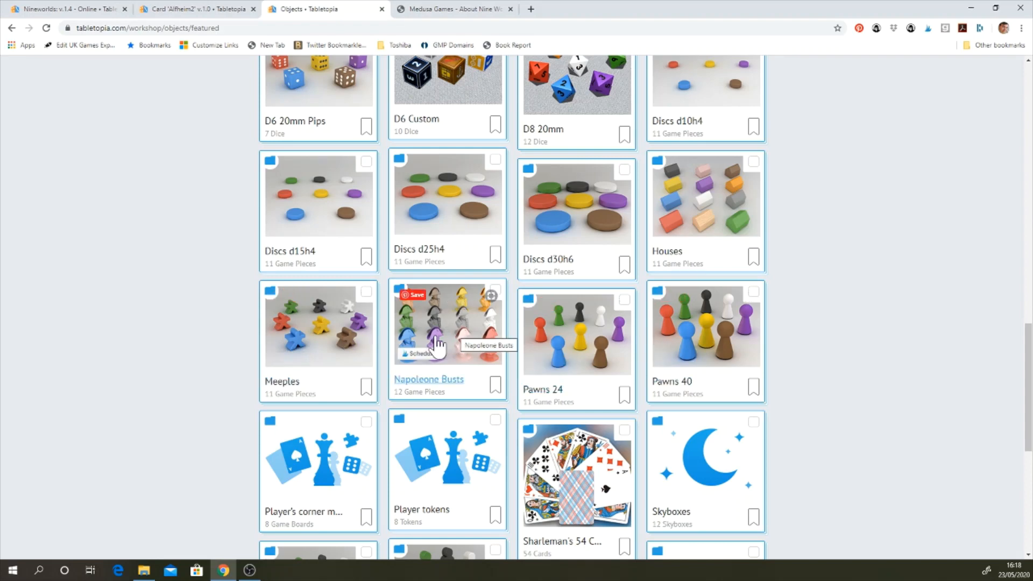
Open the featured Bags group, review its bag colors, and return to the featured groups
{"action": "scroll", "coordinate": [456, 340], "scroll_direction": "up", "scroll_amount": 6}
{"action": "scroll", "coordinate": [454, 332], "scroll_direction": "up", "scroll_amount": 9}
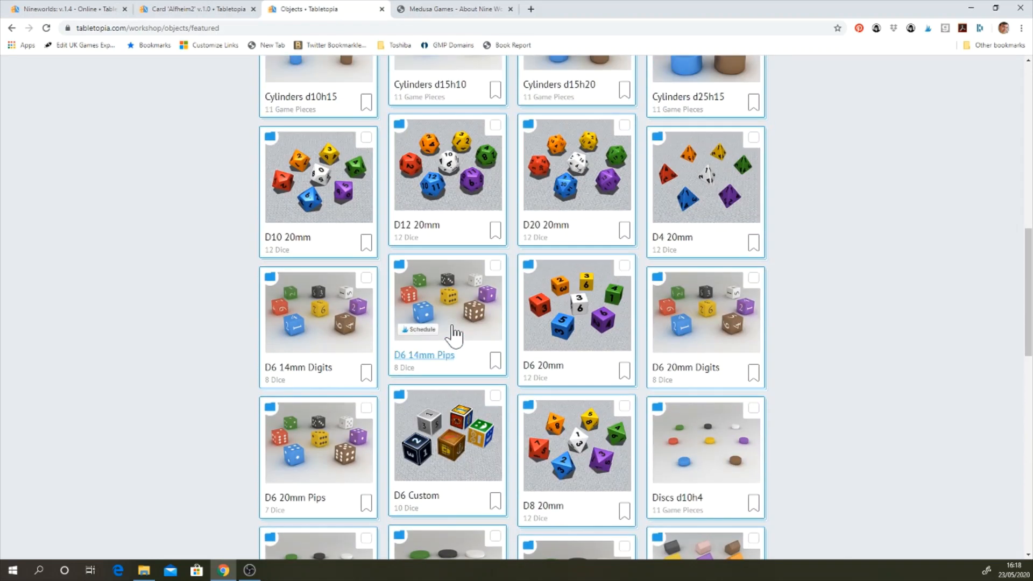
{"action": "scroll", "coordinate": [454, 332], "scroll_direction": "up", "scroll_amount": 3}
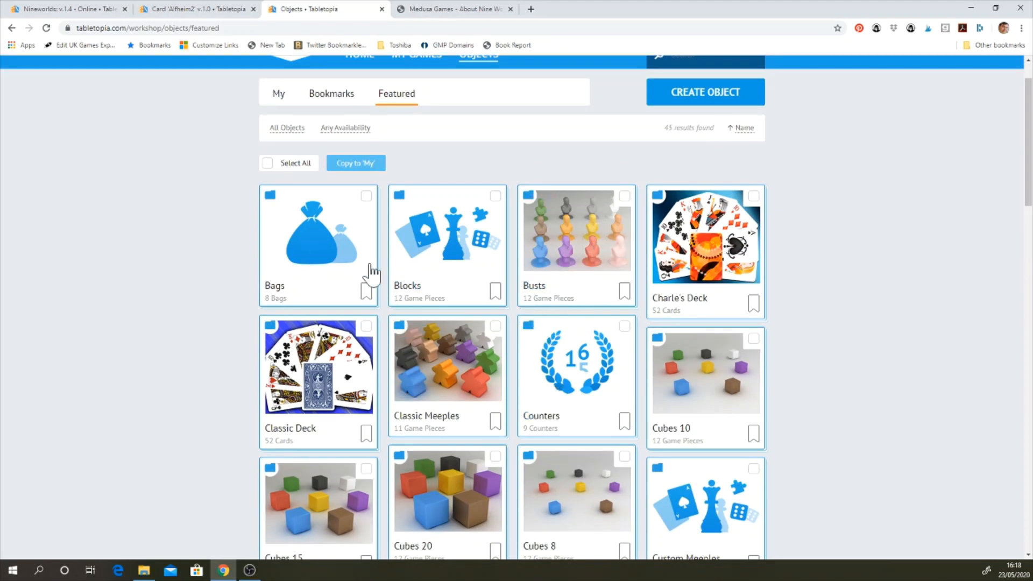
{"action": "left_click", "coordinate": [320, 253]}
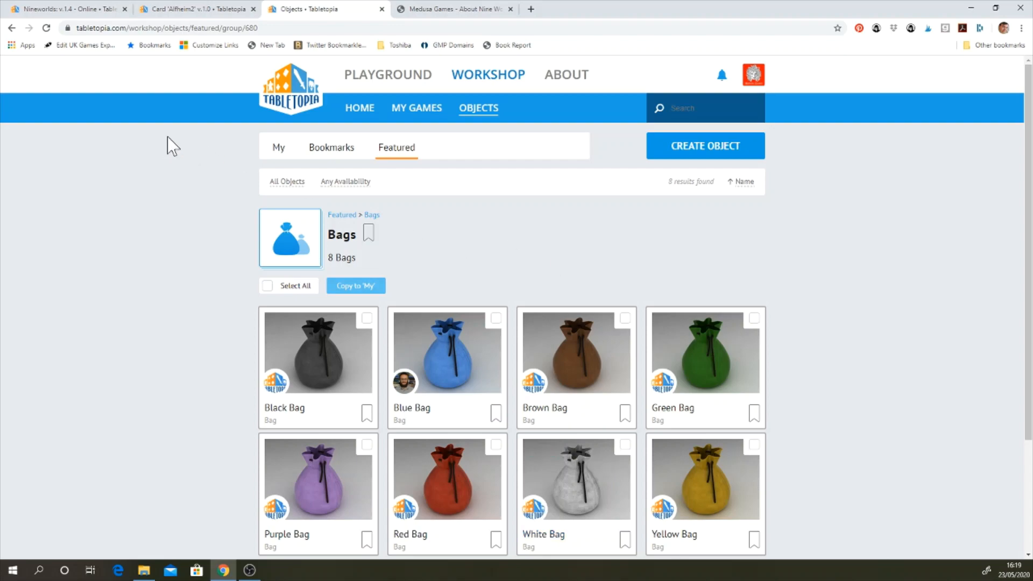
{"action": "left_click", "coordinate": [11, 28]}
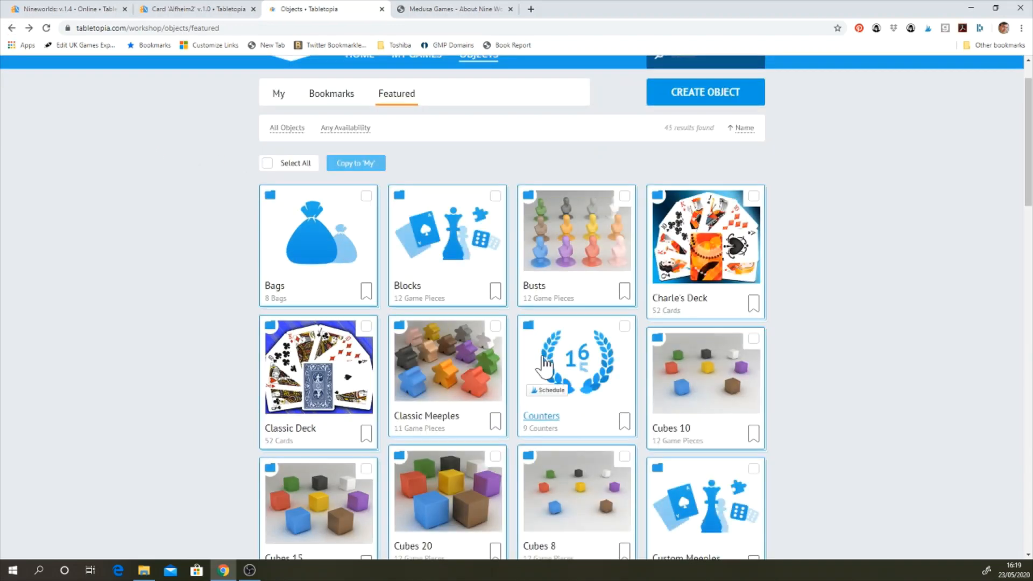
Open the featured Surfaces group, examine its plain, cardgame, stone and wood surfaces, and return to the featured groups
{"action": "scroll", "coordinate": [540, 365], "scroll_direction": "down", "scroll_amount": 8}
{"action": "scroll", "coordinate": [545, 364], "scroll_direction": "down", "scroll_amount": 15}
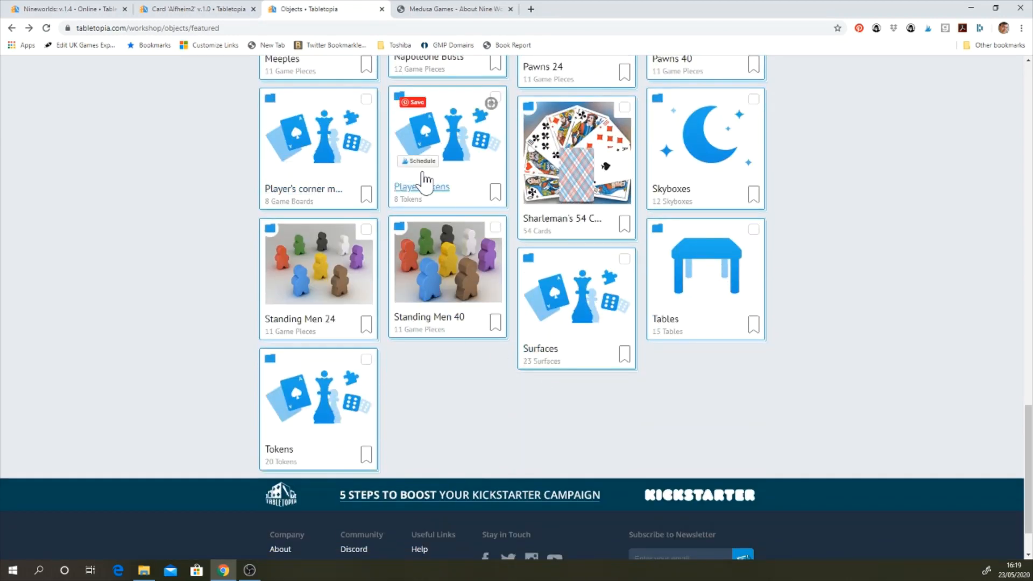
{"action": "scroll", "coordinate": [425, 180], "scroll_direction": "up", "scroll_amount": 3}
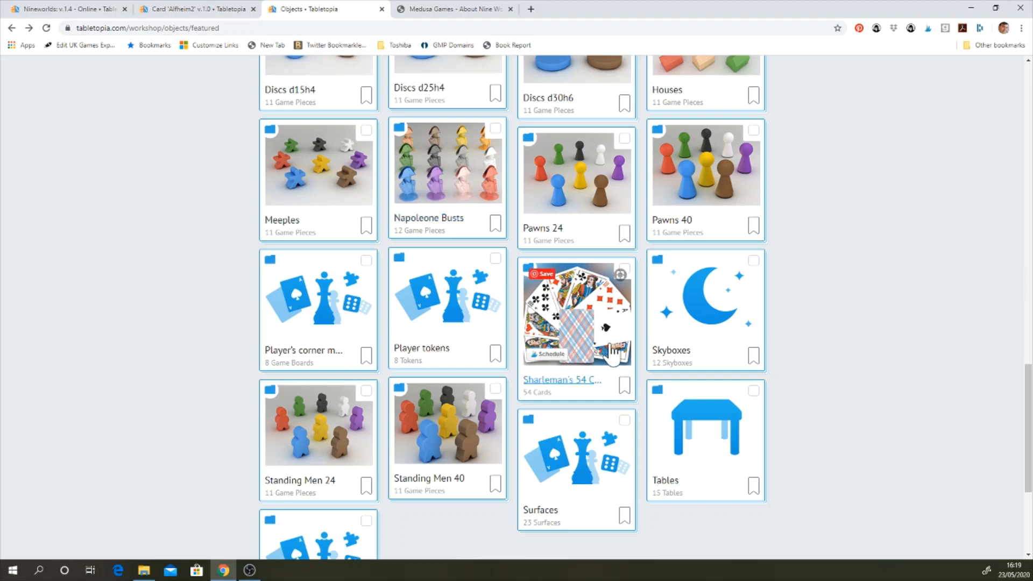
{"action": "scroll", "coordinate": [407, 444], "scroll_direction": "down", "scroll_amount": 2}
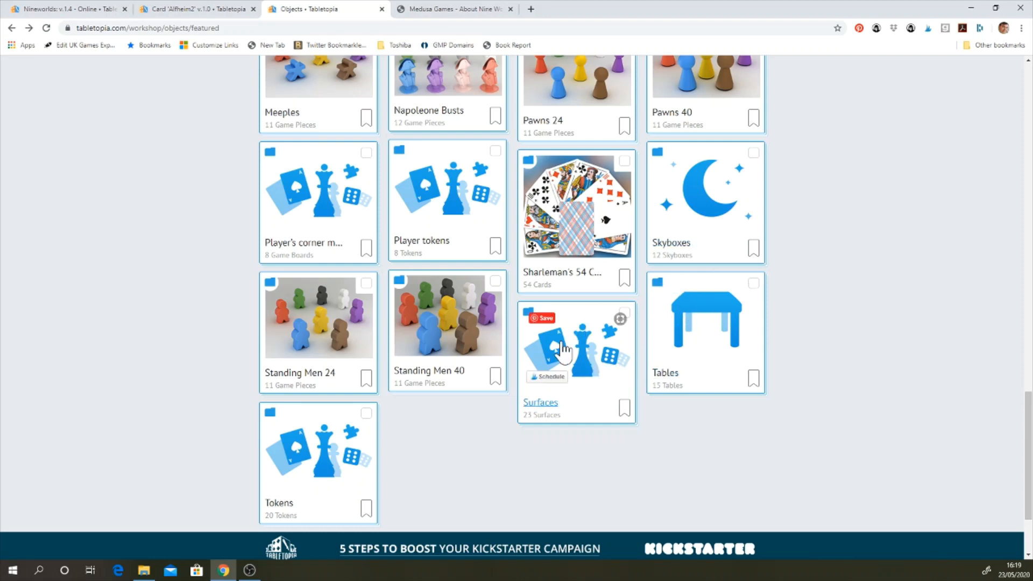
{"action": "left_click", "coordinate": [567, 379]}
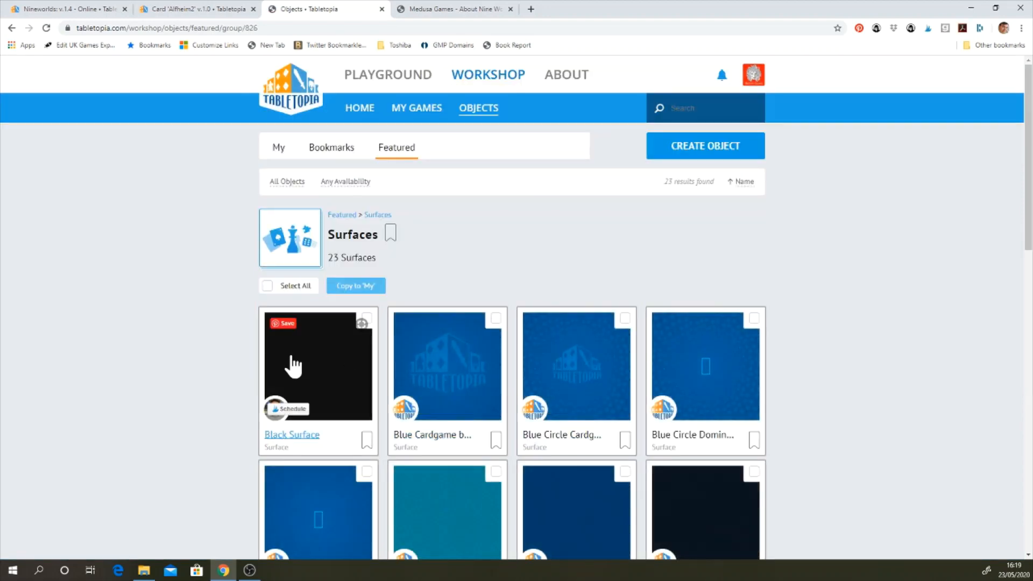
{"action": "scroll", "coordinate": [275, 336], "scroll_direction": "down", "scroll_amount": 1}
{"action": "scroll", "coordinate": [275, 336], "scroll_direction": "down", "scroll_amount": 5}
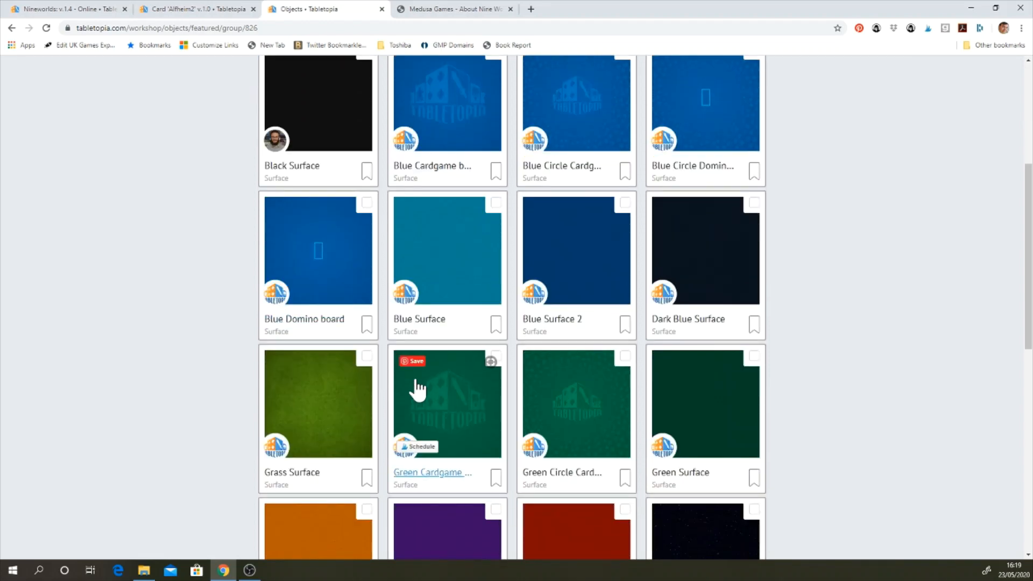
{"action": "scroll", "coordinate": [415, 388], "scroll_direction": "down", "scroll_amount": 3}
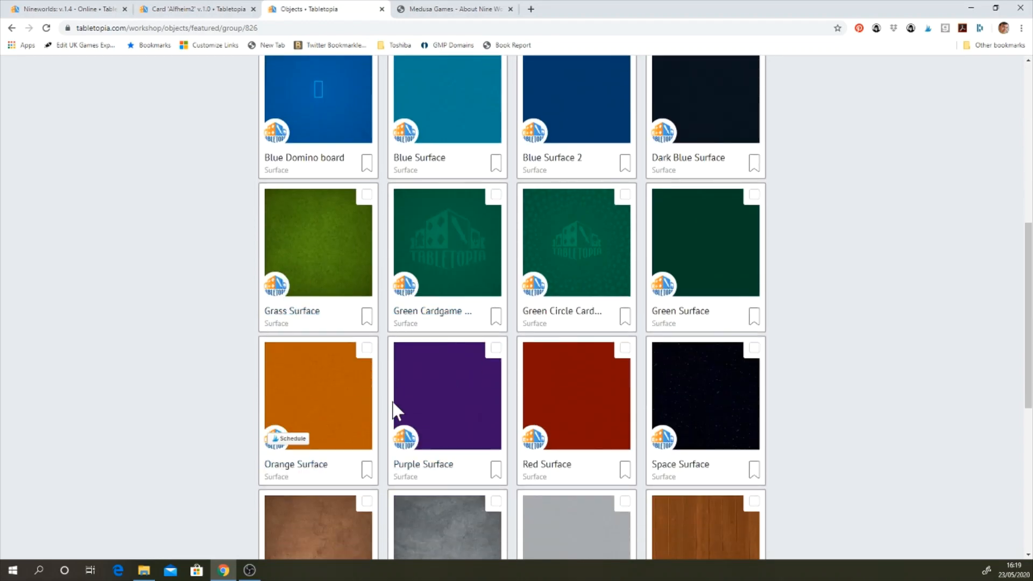
{"action": "scroll", "coordinate": [516, 428], "scroll_direction": "down", "scroll_amount": 4}
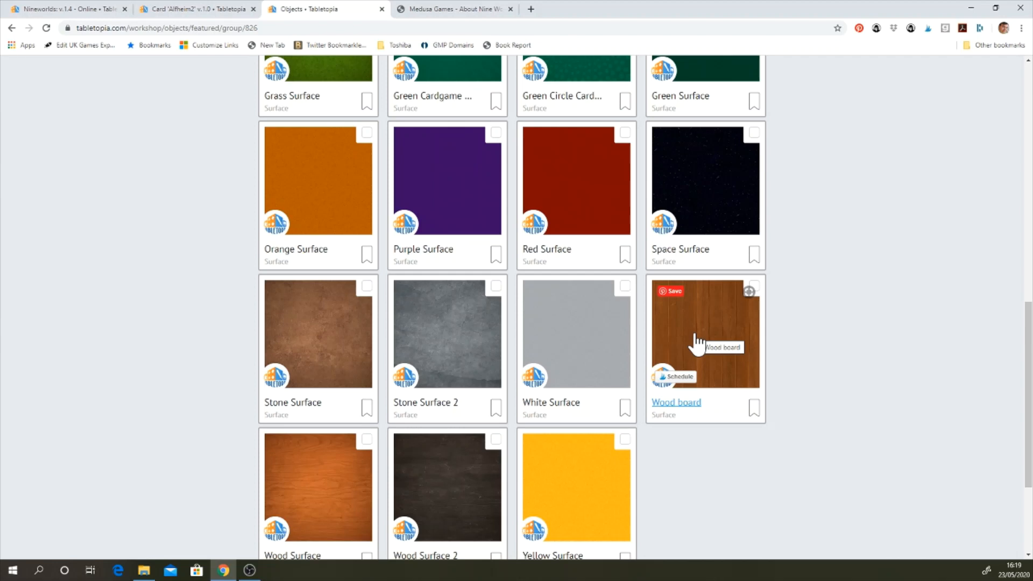
{"action": "scroll", "coordinate": [501, 261], "scroll_direction": "up", "scroll_amount": 4}
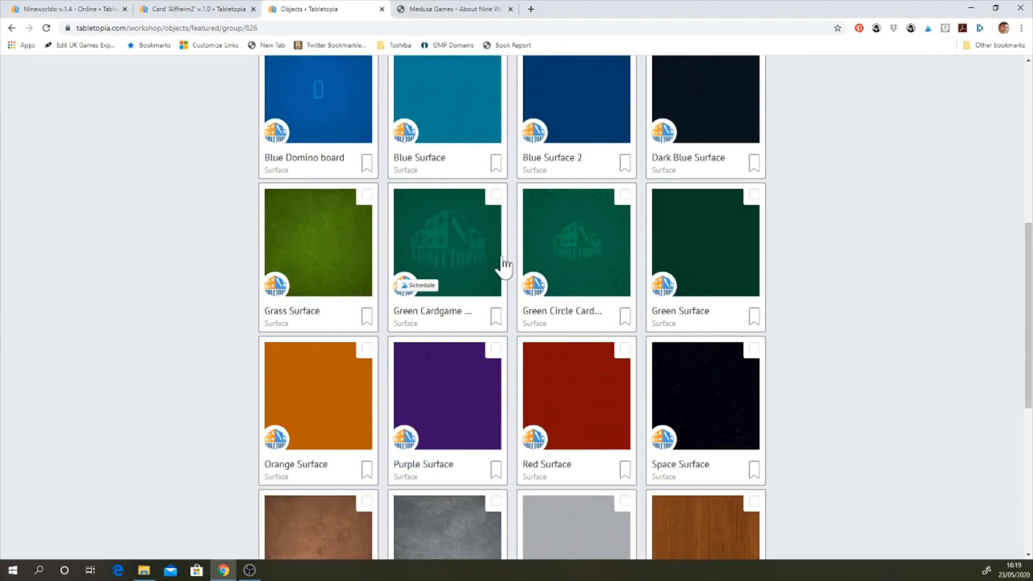
{"action": "scroll", "coordinate": [502, 261], "scroll_direction": "up", "scroll_amount": 7}
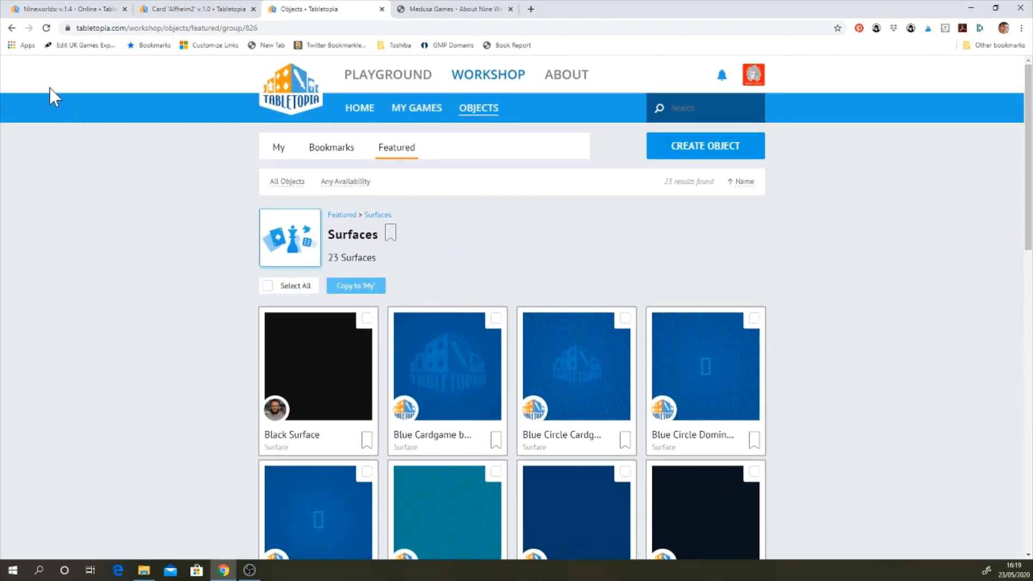
{"action": "left_click", "coordinate": [12, 27]}
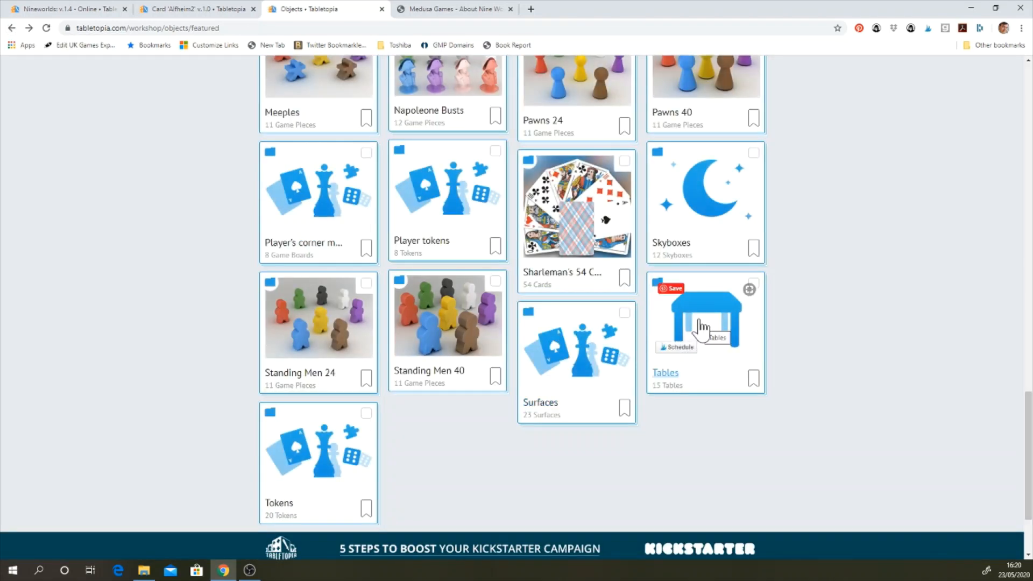
Open the featured Tables group and examine its round and rectangular game tables
{"action": "left_click", "coordinate": [701, 329]}
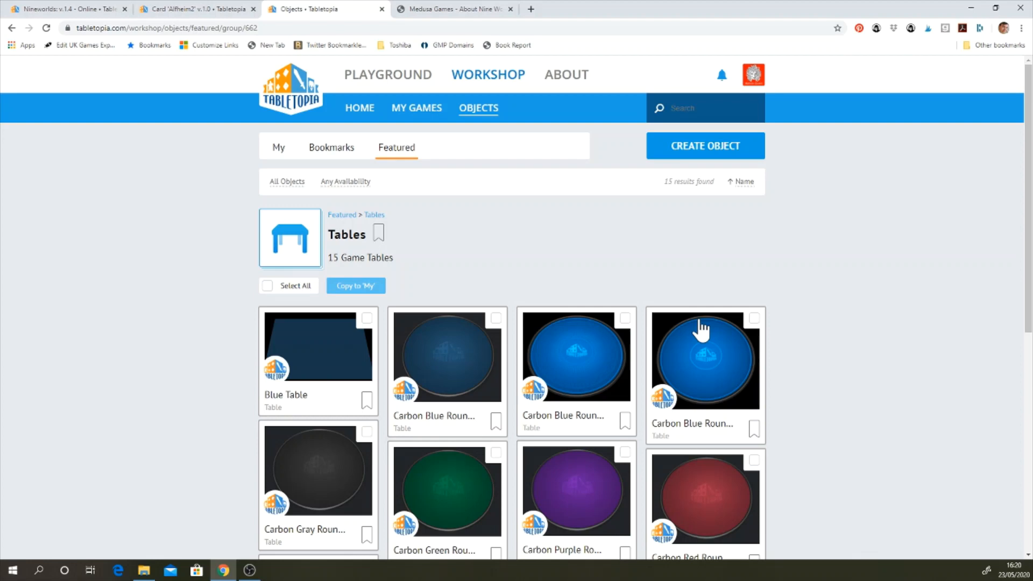
{"action": "scroll", "coordinate": [701, 329], "scroll_direction": "down", "scroll_amount": 3}
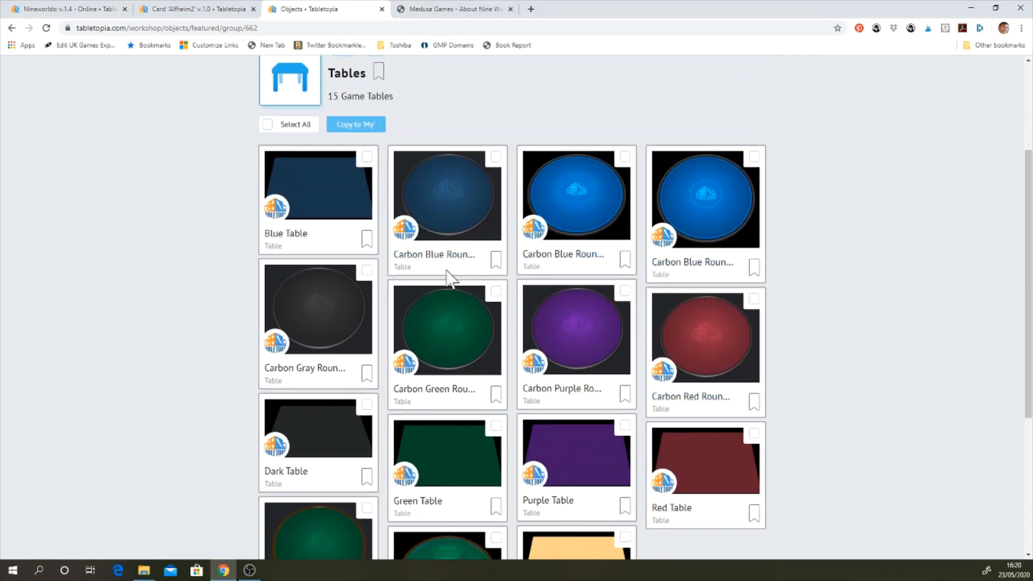
{"action": "scroll", "coordinate": [460, 385], "scroll_direction": "down", "scroll_amount": 2}
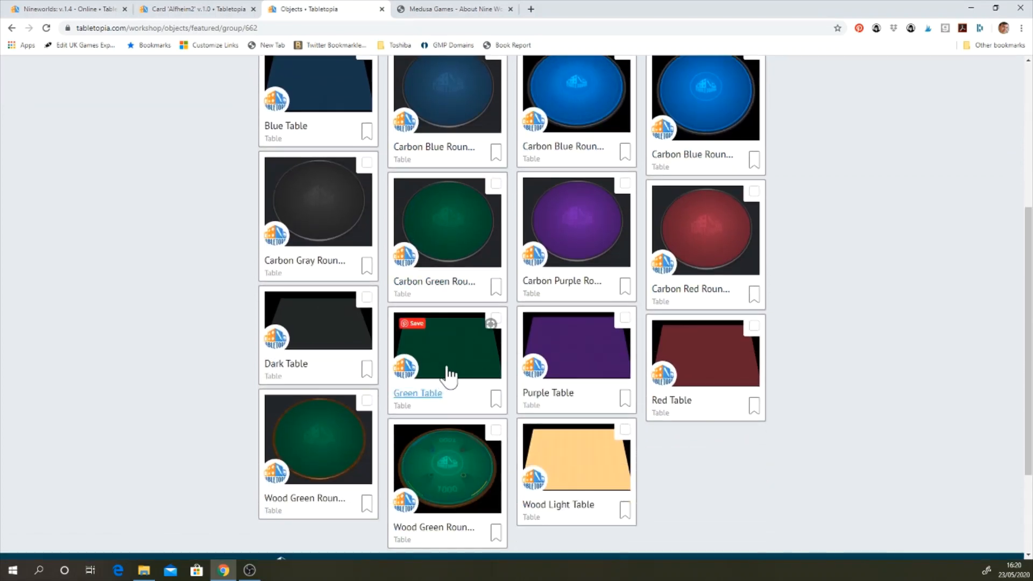
{"action": "scroll", "coordinate": [452, 371], "scroll_direction": "down", "scroll_amount": 2}
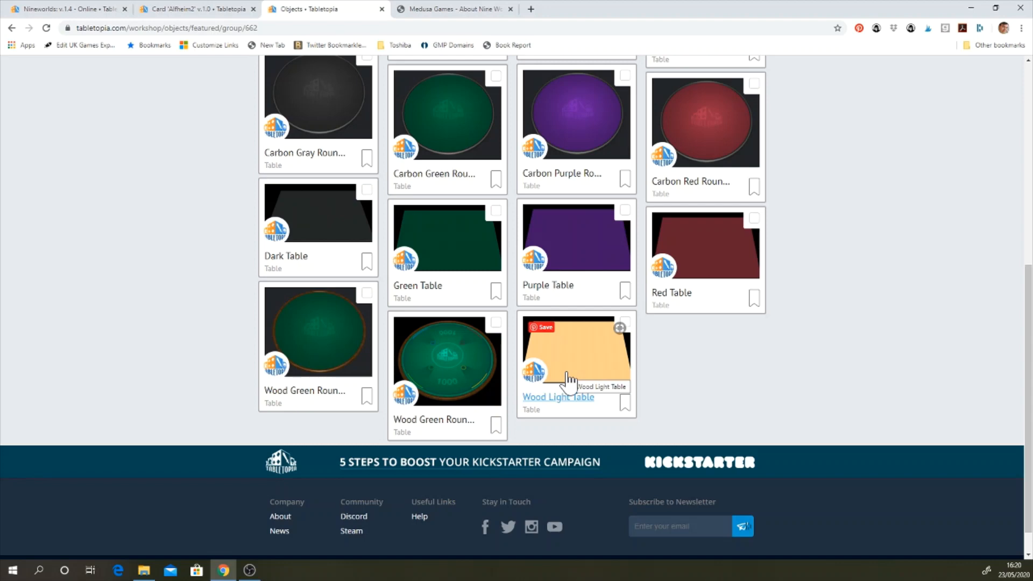
Return to the My Games list and open the Nineworlds game's setup page
{"action": "scroll", "coordinate": [570, 374], "scroll_direction": "up", "scroll_amount": 7}
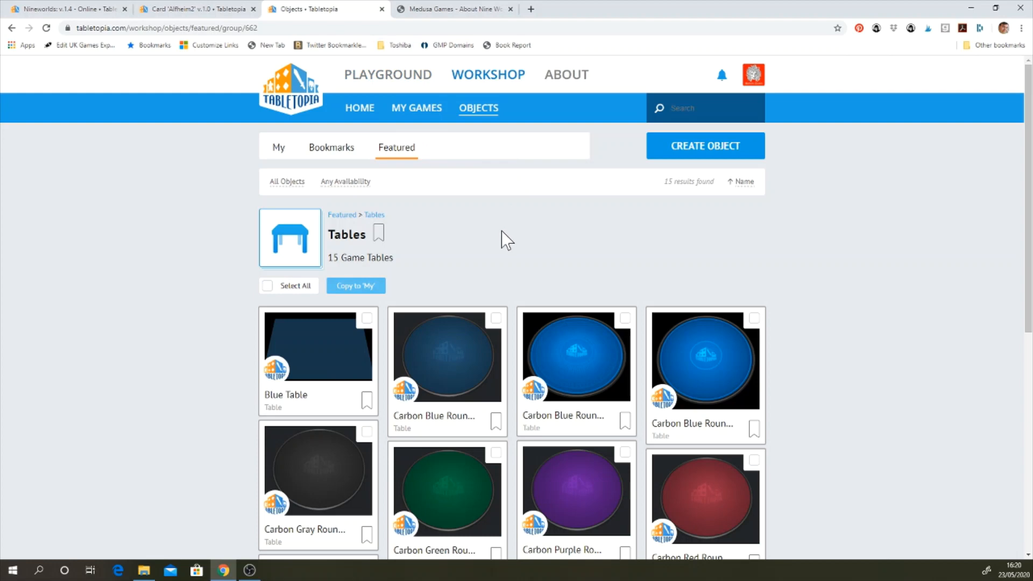
{"action": "left_click", "coordinate": [411, 110]}
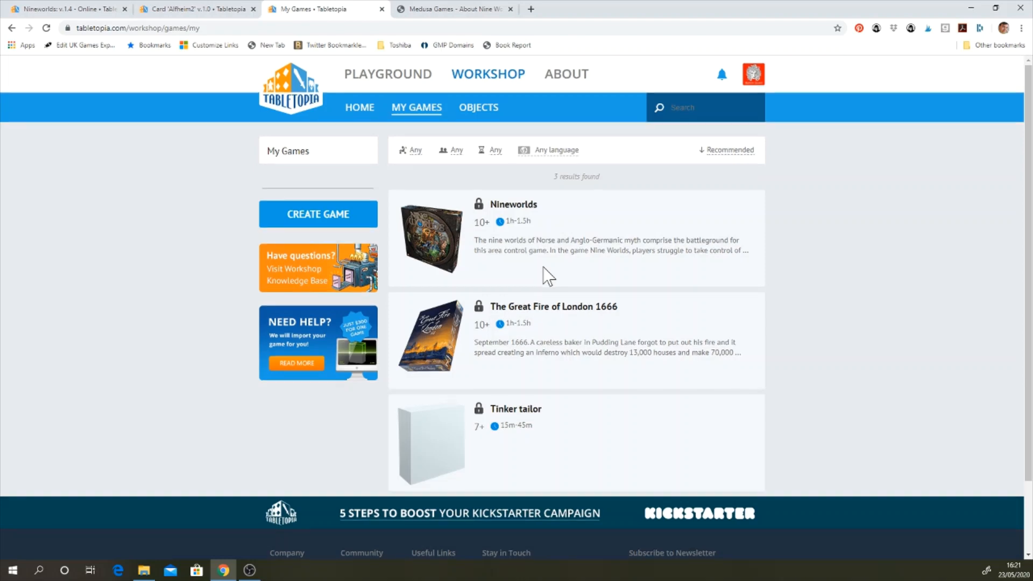
{"action": "scroll", "coordinate": [546, 277], "scroll_direction": "down", "scroll_amount": 2}
{"action": "scroll", "coordinate": [543, 271], "scroll_direction": "up", "scroll_amount": 1}
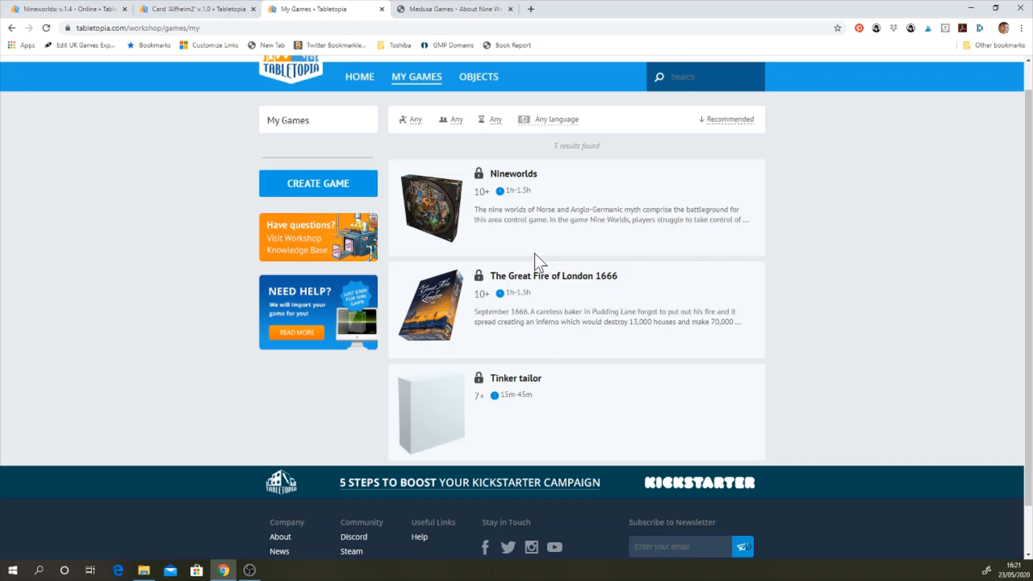
{"action": "left_click", "coordinate": [514, 174]}
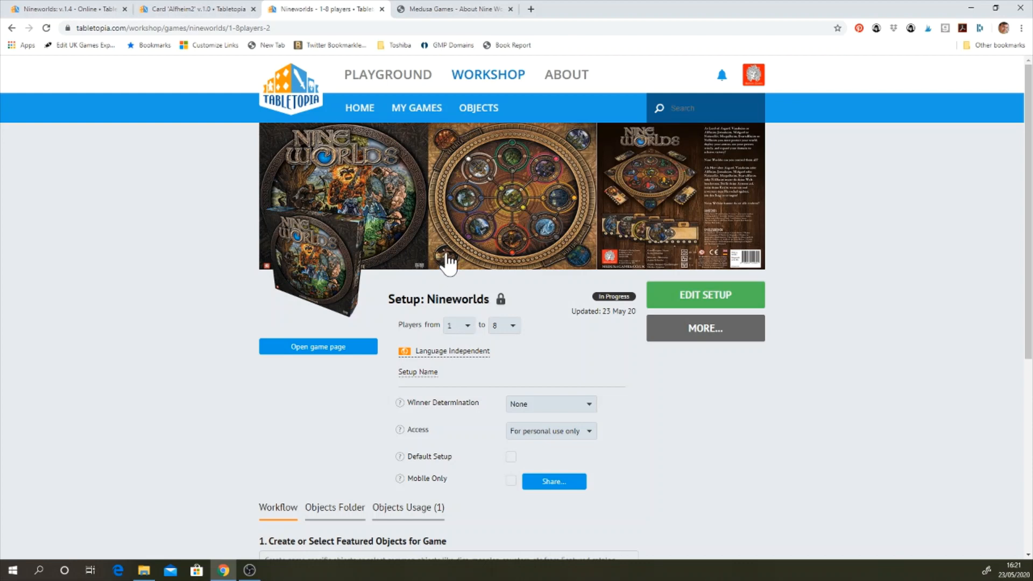
Set the Nineworlds setup's player range from 5 to 5 players
{"action": "scroll", "coordinate": [528, 350], "scroll_direction": "down", "scroll_amount": 2}
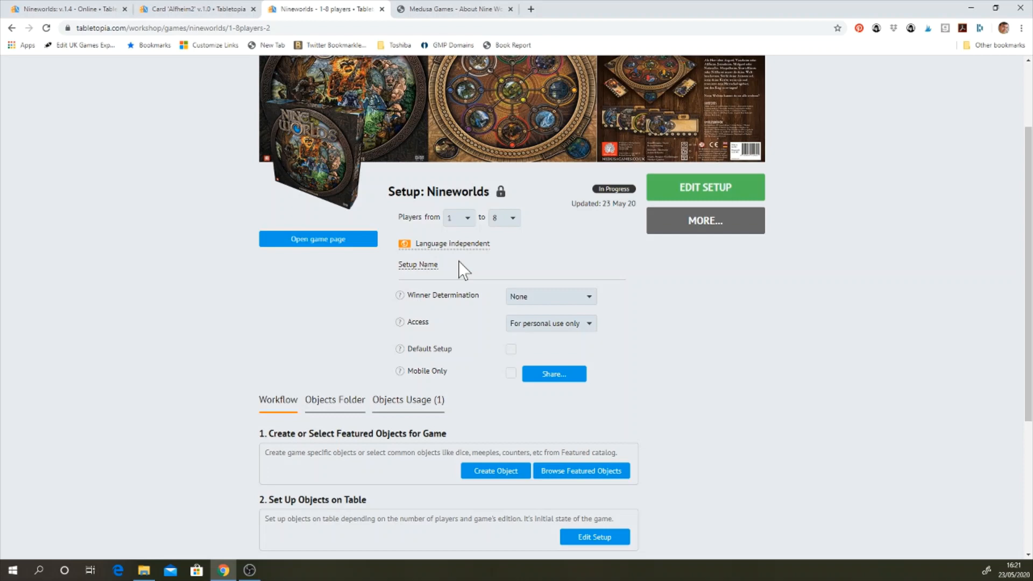
{"action": "left_click", "coordinate": [468, 219]}
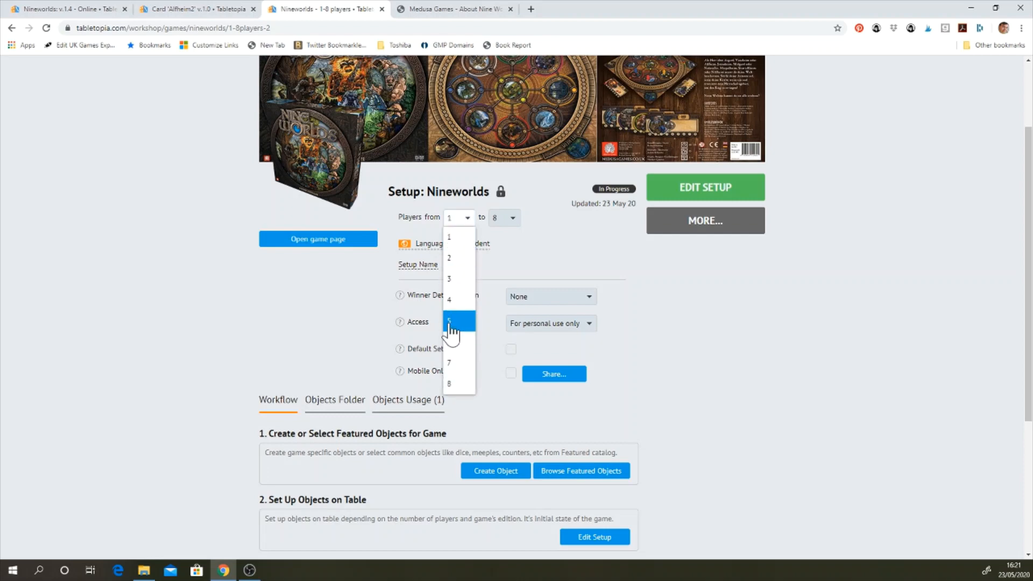
{"action": "left_click", "coordinate": [450, 323]}
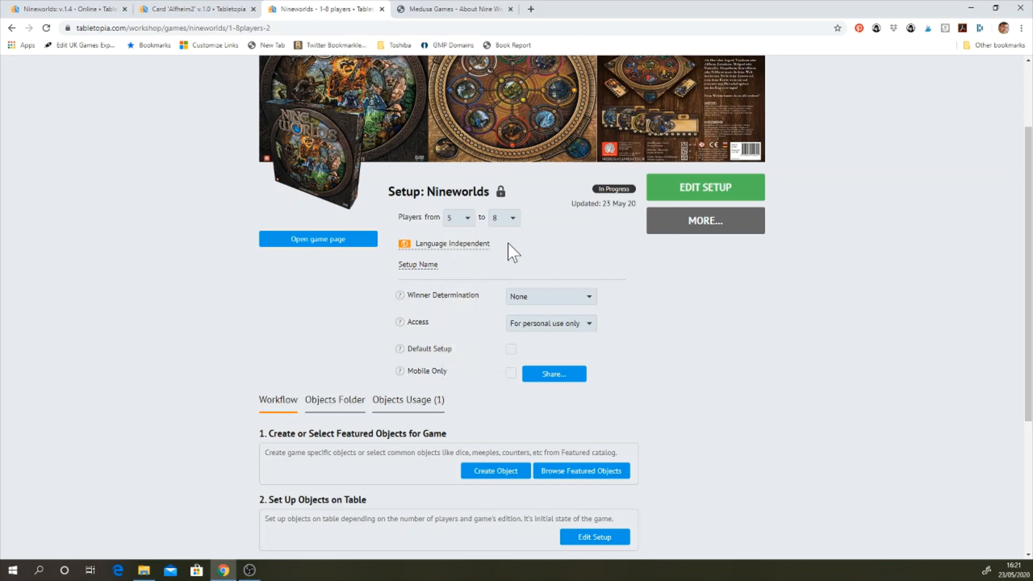
{"action": "left_click", "coordinate": [512, 220]}
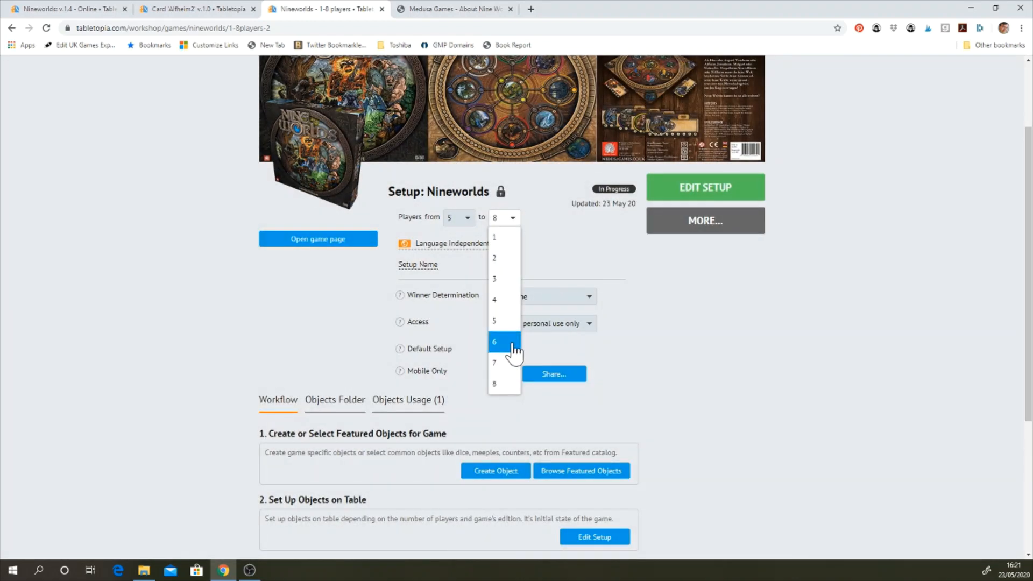
{"action": "left_click", "coordinate": [509, 322]}
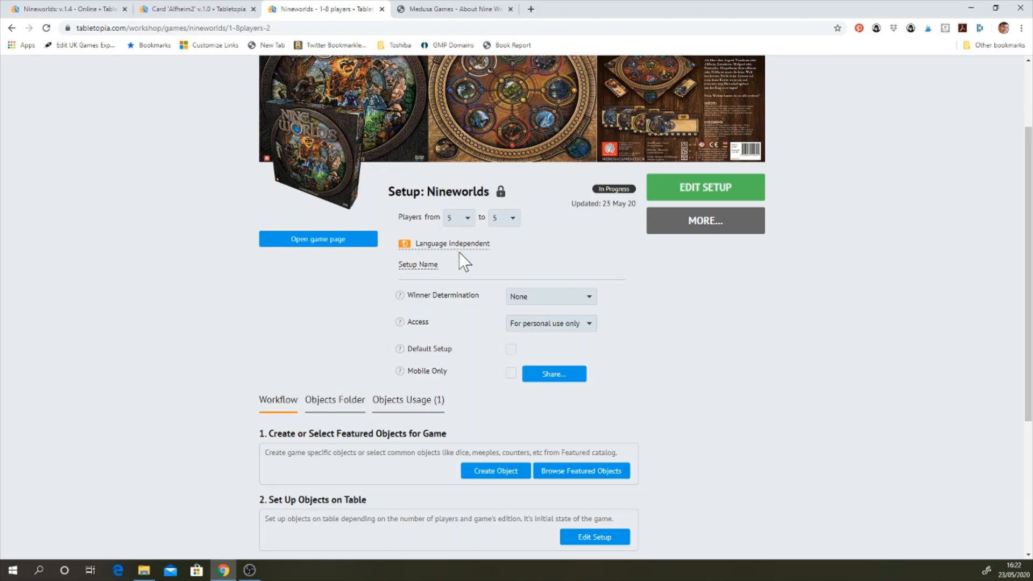
Set Winner Determination to Victory Points and check the setup's Access options, keeping it for personal use only
{"action": "scroll", "coordinate": [463, 252], "scroll_direction": "down", "scroll_amount": 2}
{"action": "left_click", "coordinate": [561, 199]}
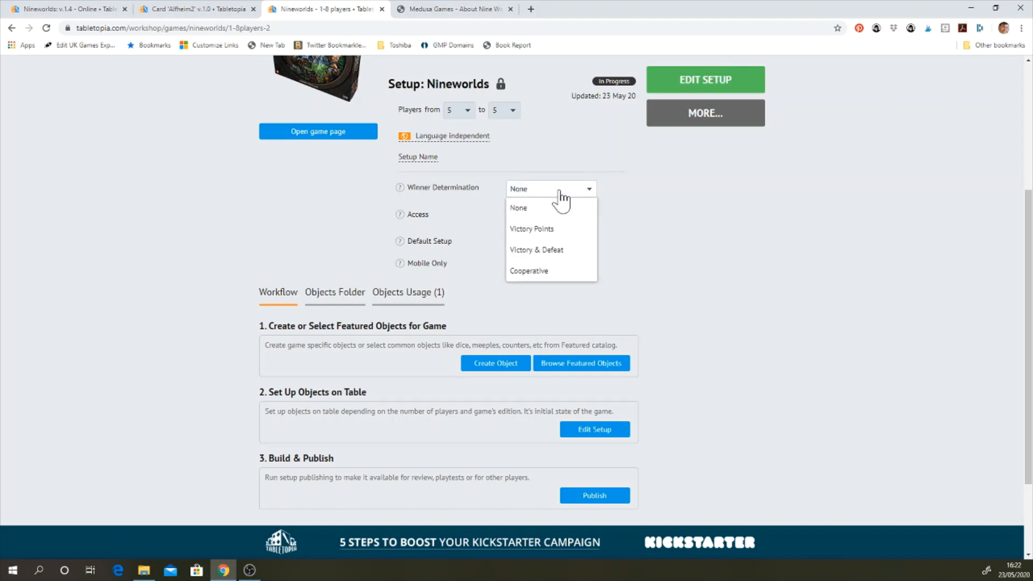
{"action": "left_click", "coordinate": [538, 228]}
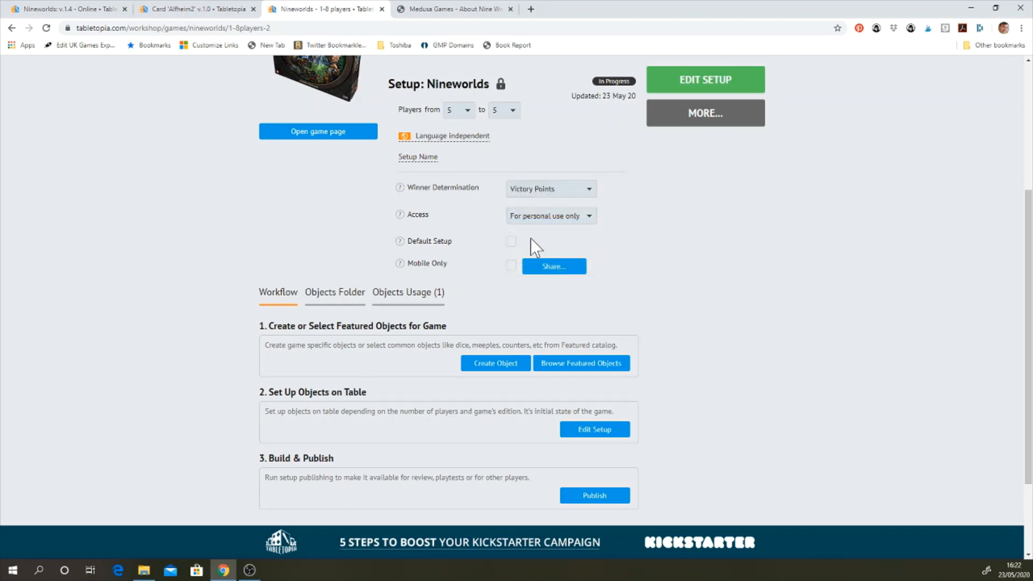
{"action": "left_click", "coordinate": [548, 217]}
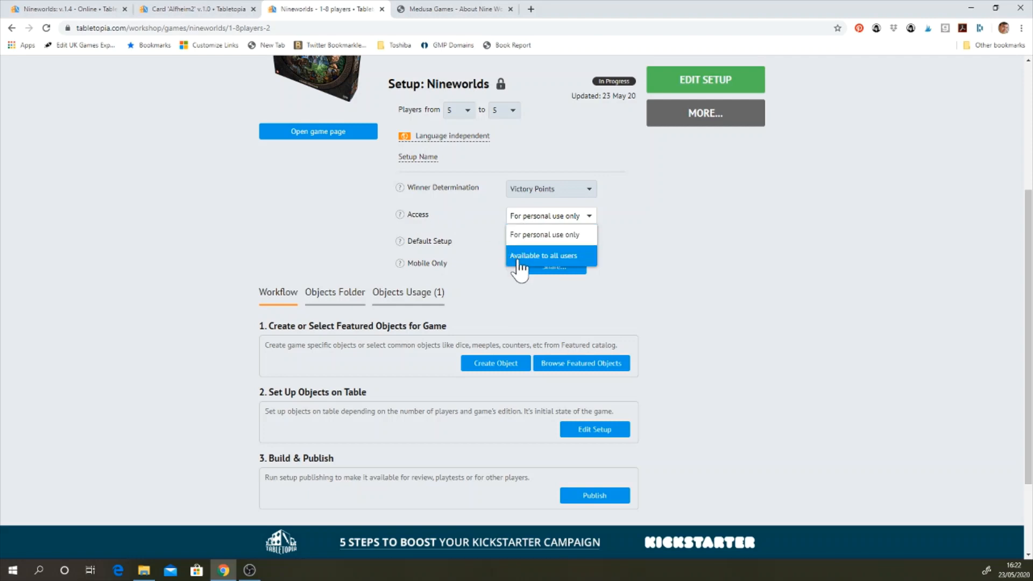
{"action": "left_click", "coordinate": [658, 251]}
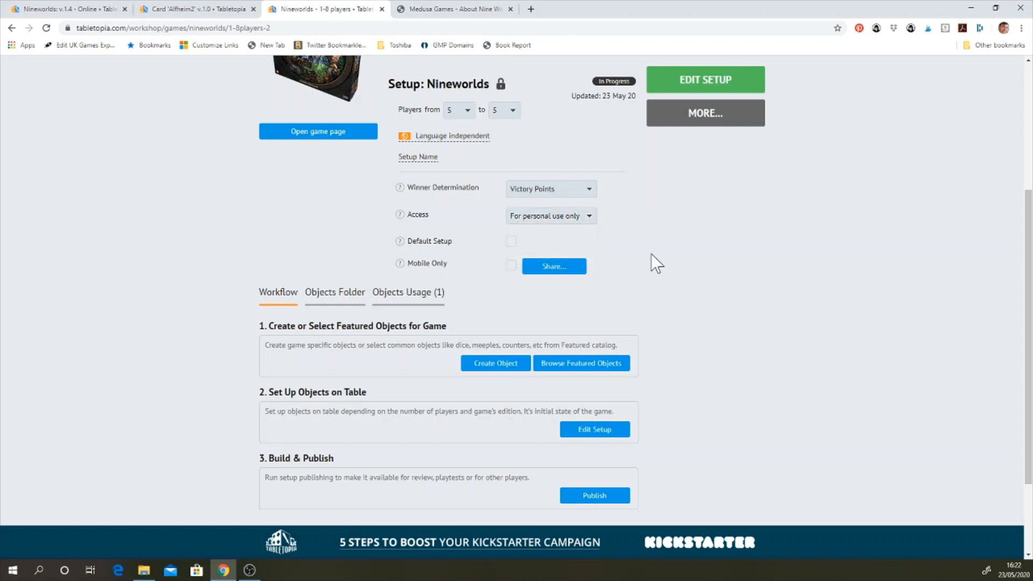
Open the Nineworlds setup for editing on the virtual table
{"action": "scroll", "coordinate": [480, 293], "scroll_direction": "down", "scroll_amount": 3}
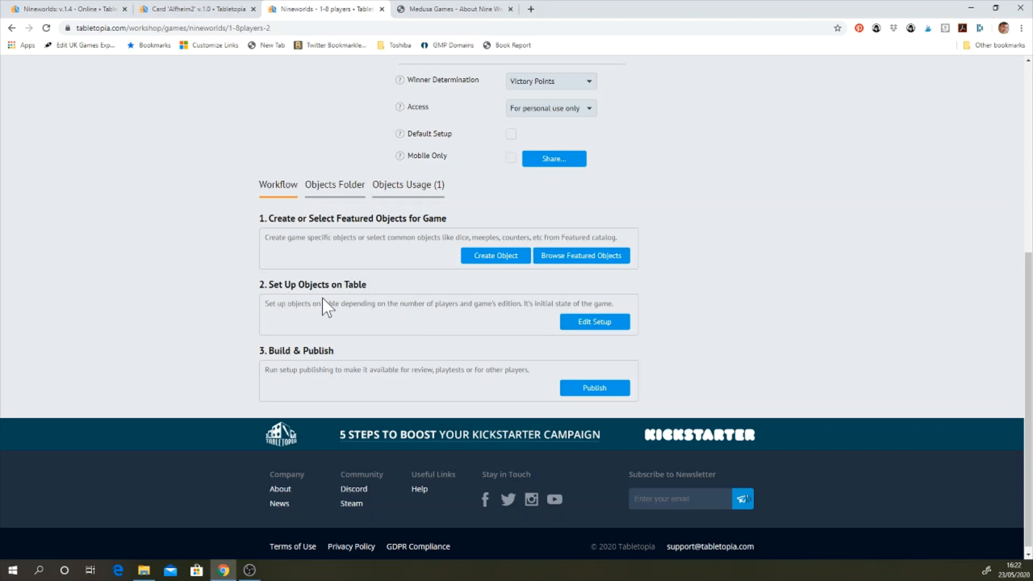
{"action": "left_click", "coordinate": [599, 323]}
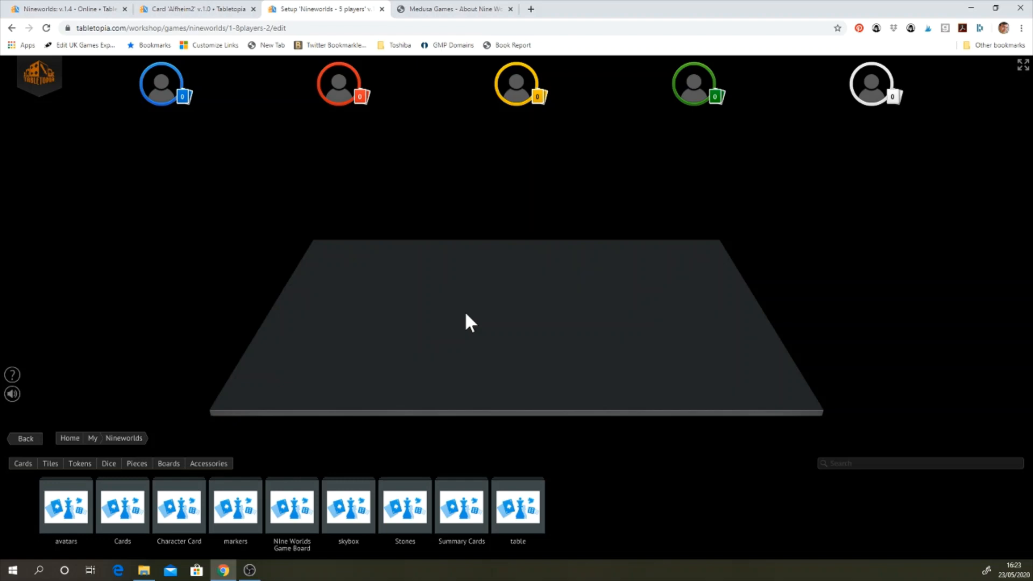
{"action": "left_click_drag", "start_coordinate": [487, 321], "coordinate": [489, 325]}
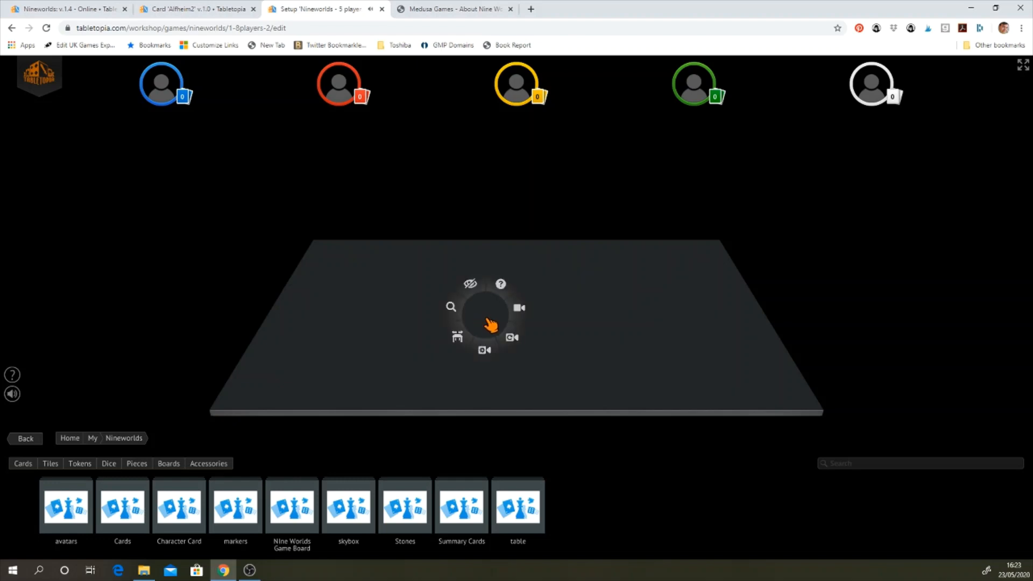
{"action": "left_click", "coordinate": [461, 342]}
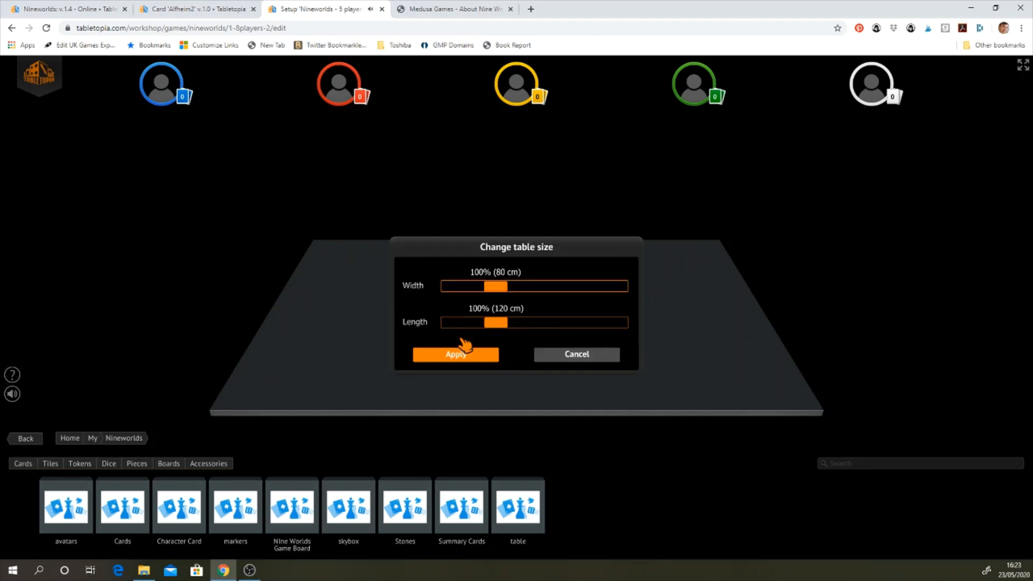
{"action": "left_click", "coordinate": [577, 359]}
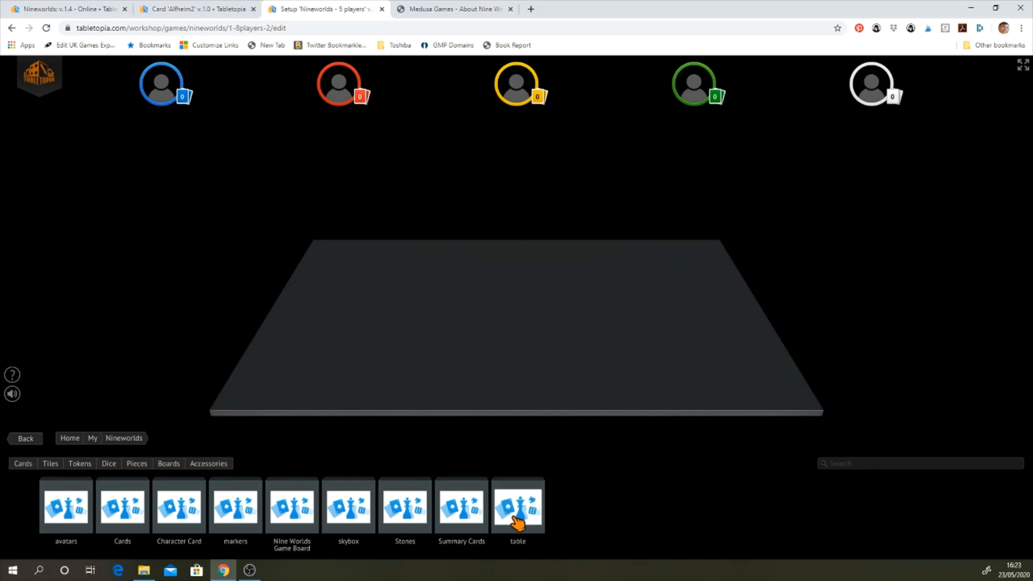
Replace the default table with the Wood Light Table and set its width to 151% (121 cm)
{"action": "left_click", "coordinate": [518, 519]}
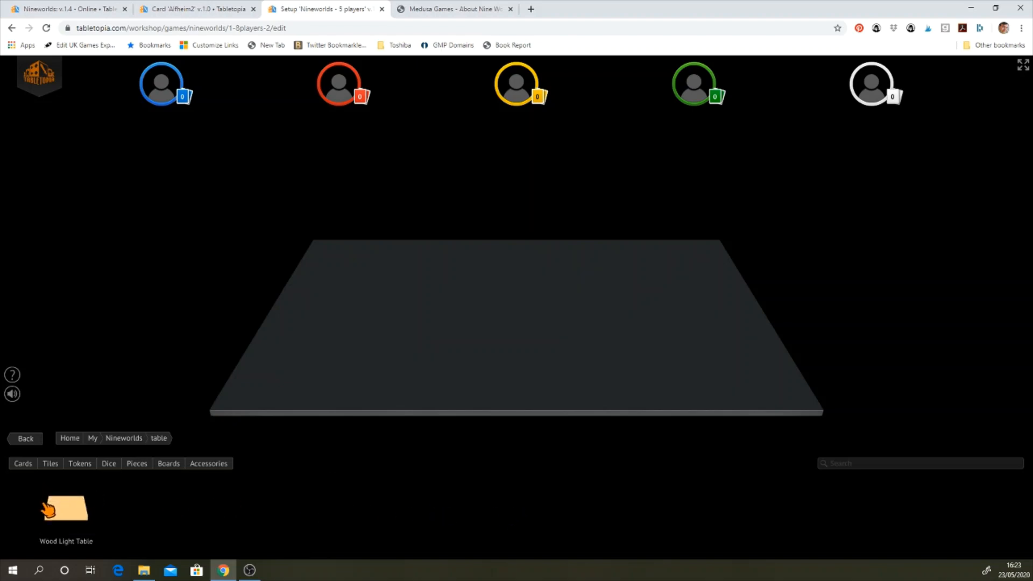
{"action": "left_click_drag", "start_coordinate": [48, 509], "coordinate": [520, 329]}
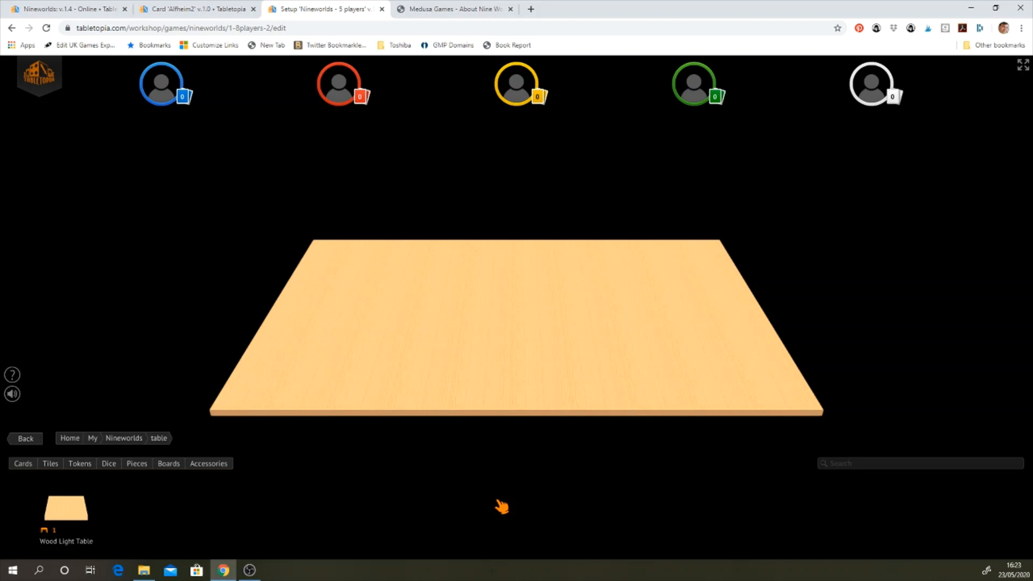
{"action": "right_click", "coordinate": [543, 352]}
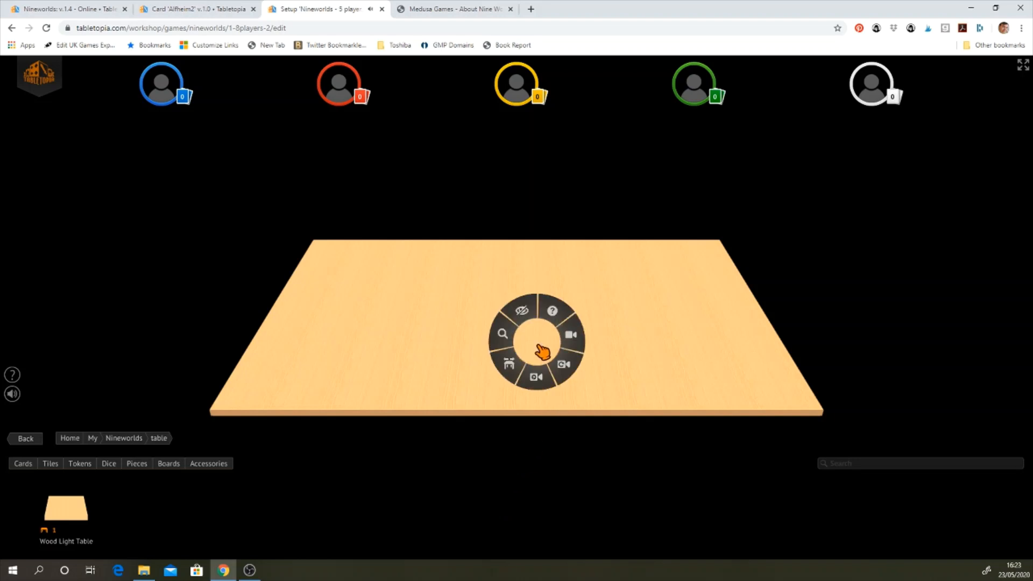
{"action": "left_click", "coordinate": [512, 365]}
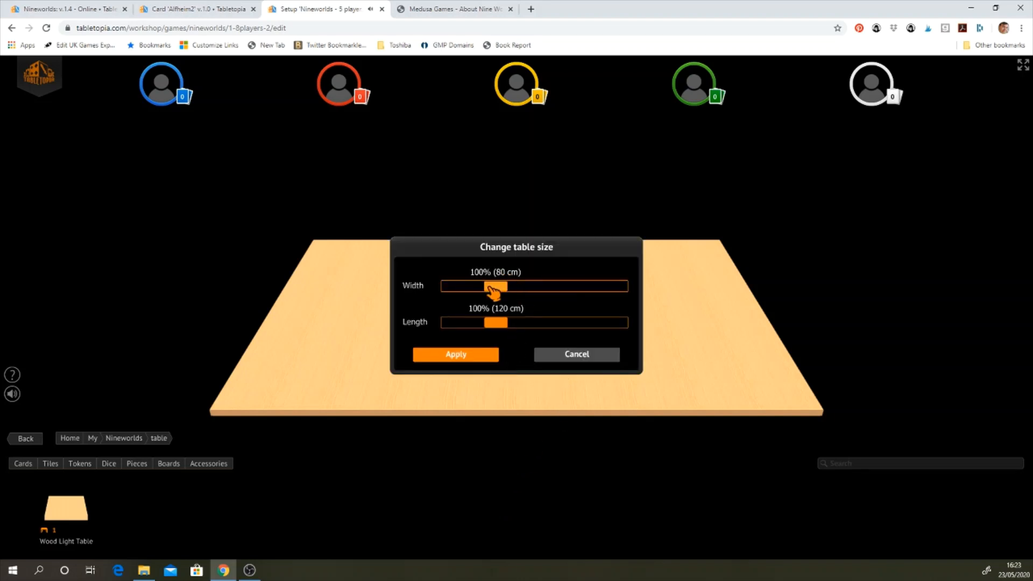
{"action": "left_click_drag", "start_coordinate": [493, 292], "coordinate": [525, 293]}
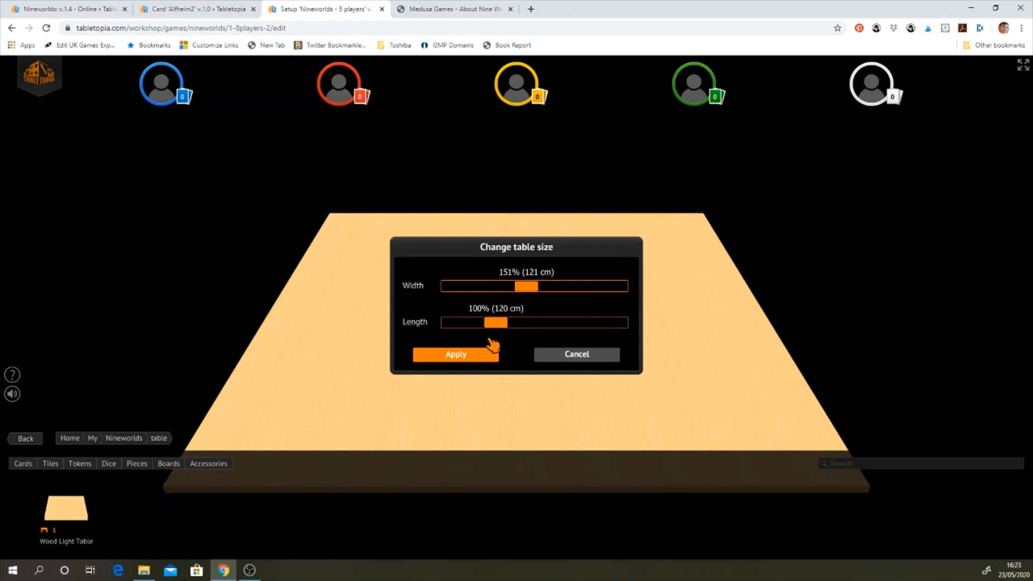
{"action": "left_click", "coordinate": [488, 355]}
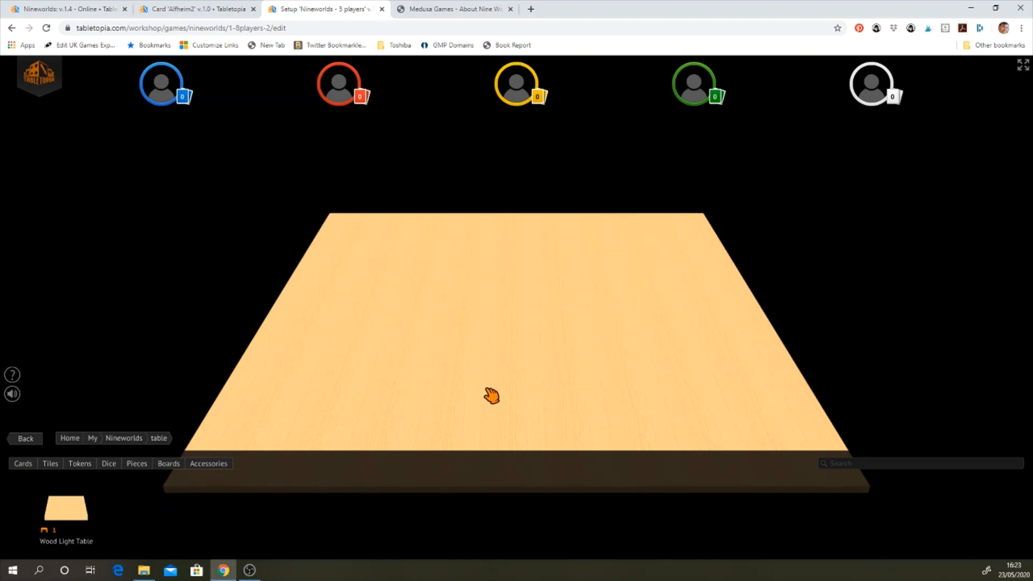
Place the Nineworlds Game Board from the Nine Worlds Game Board group near the middle of the table
{"action": "left_click_drag", "start_coordinate": [487, 400], "coordinate": [463, 326]}
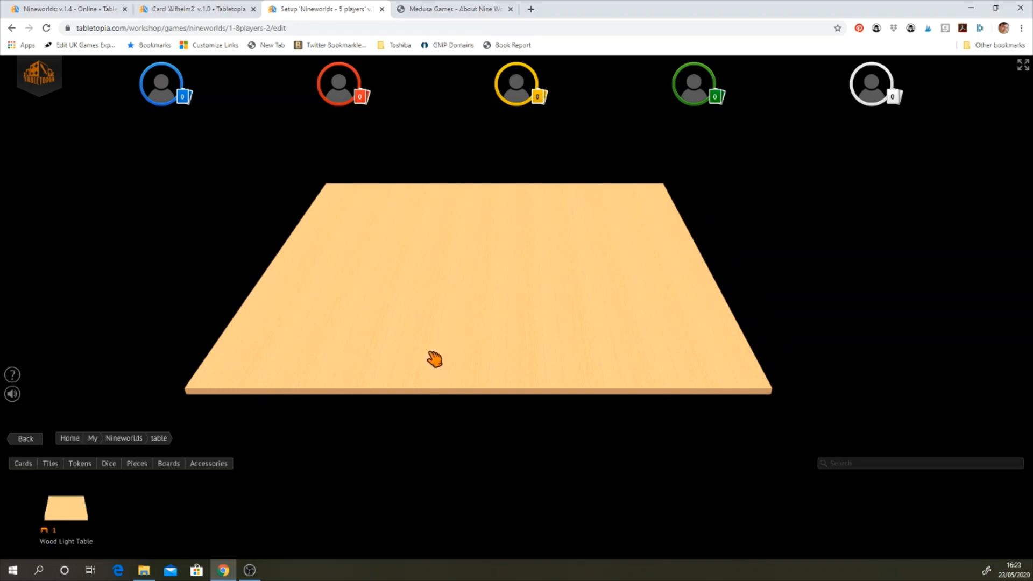
{"action": "left_click", "coordinate": [125, 439]}
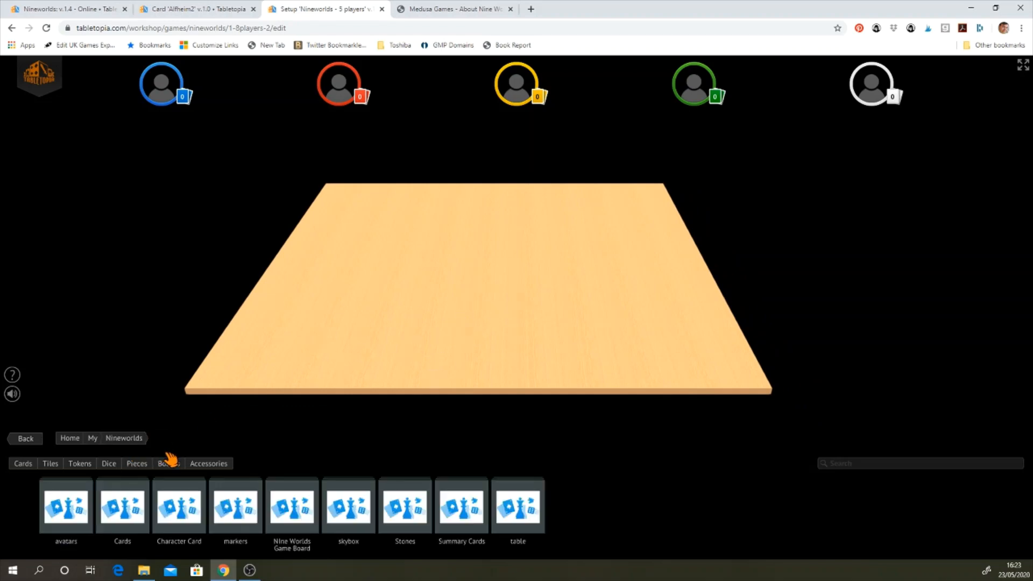
{"action": "left_click", "coordinate": [308, 529]}
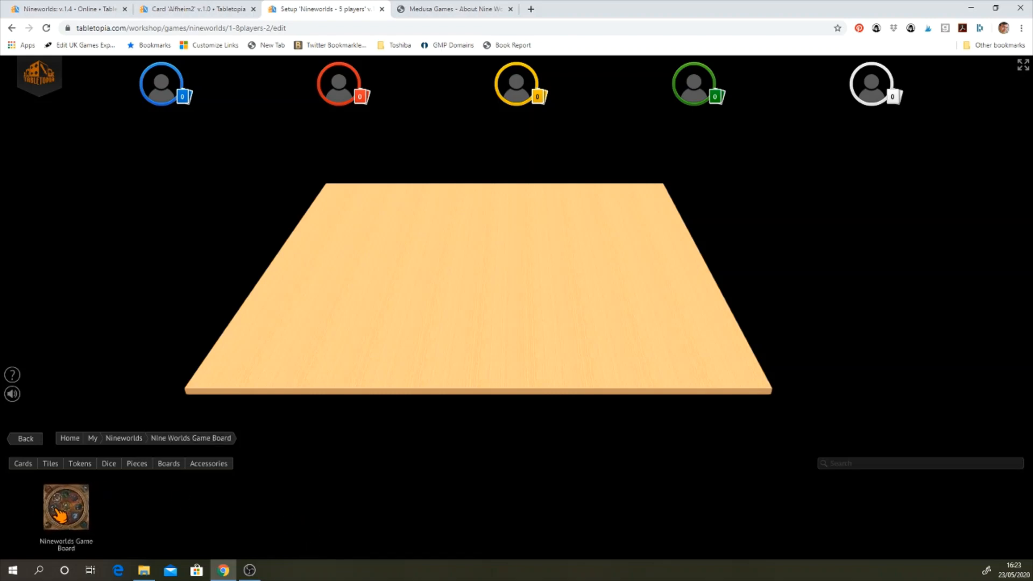
{"action": "left_click_drag", "start_coordinate": [60, 511], "coordinate": [472, 294]}
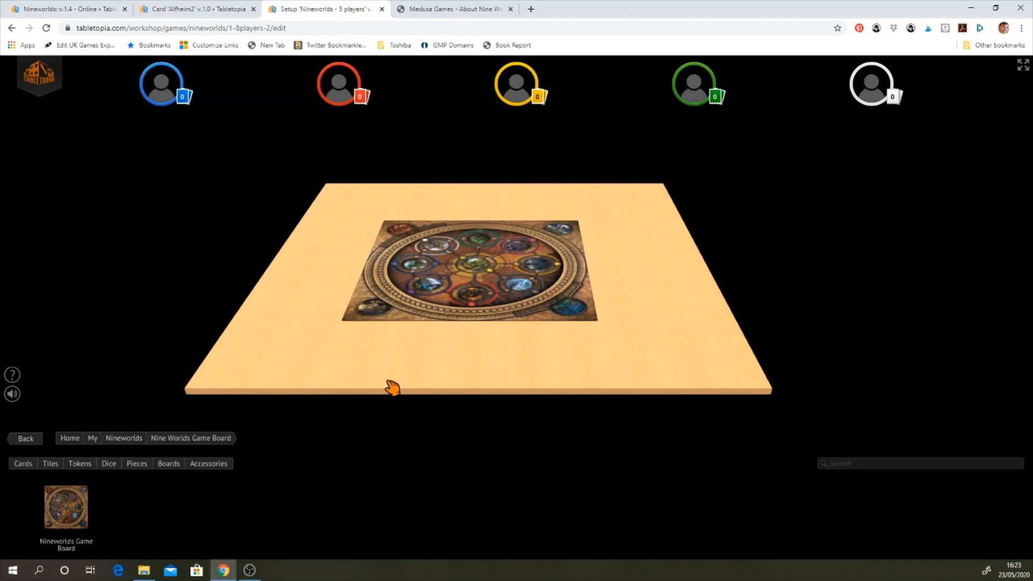
{"action": "right_click", "coordinate": [503, 291]}
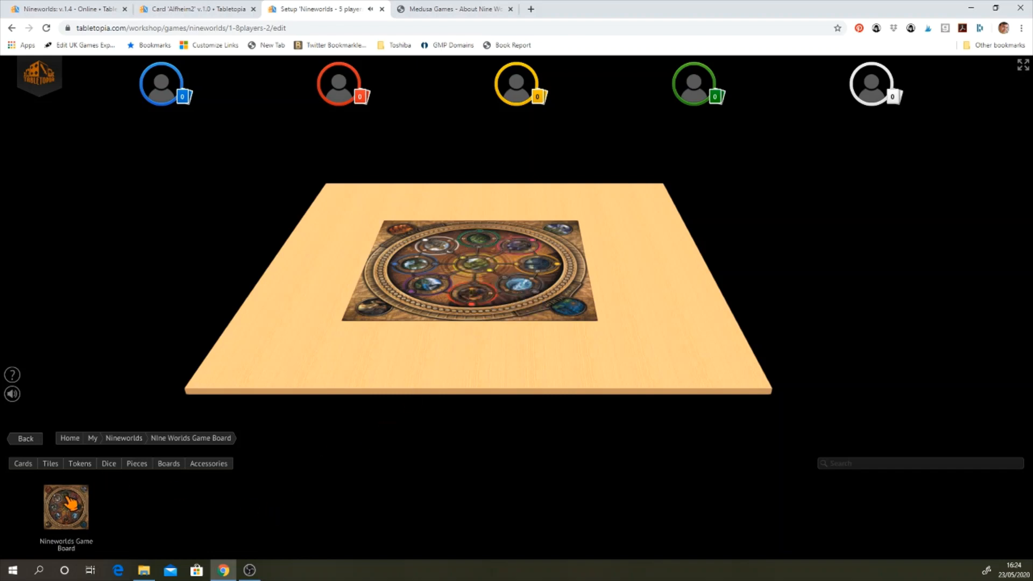
Place one Pawn 40 Blue and one Pawn 40 Black from the avatars group on the game board
{"action": "left_click", "coordinate": [127, 463]}
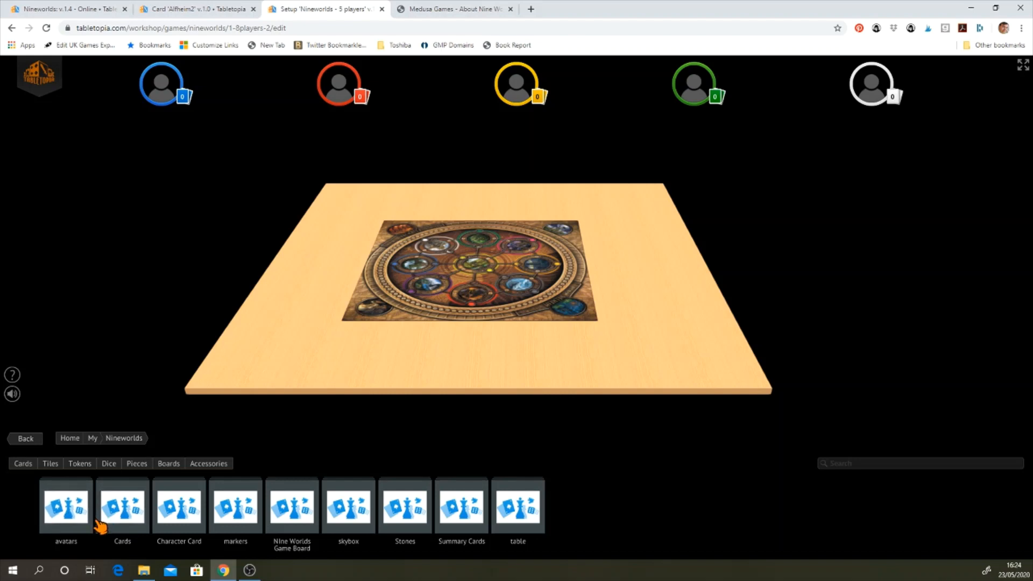
{"action": "left_click", "coordinate": [78, 522]}
{"action": "left_click_drag", "start_coordinate": [119, 516], "coordinate": [294, 400]}
{"action": "left_click_drag", "start_coordinate": [76, 503], "coordinate": [492, 261]}
{"action": "scroll", "coordinate": [521, 267], "scroll_direction": "up", "scroll_amount": 2}
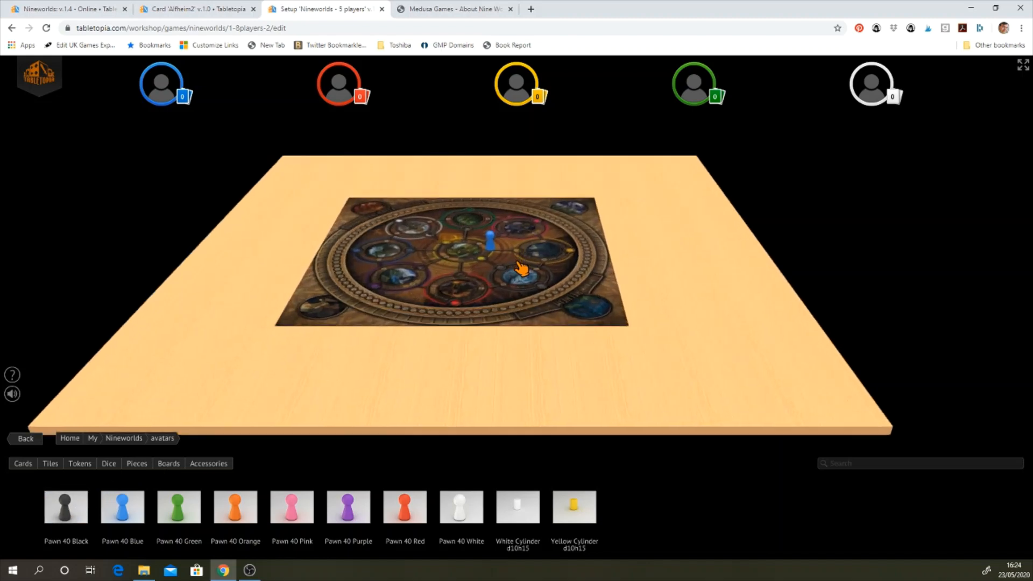
{"action": "scroll", "coordinate": [522, 268], "scroll_direction": "up", "scroll_amount": 3}
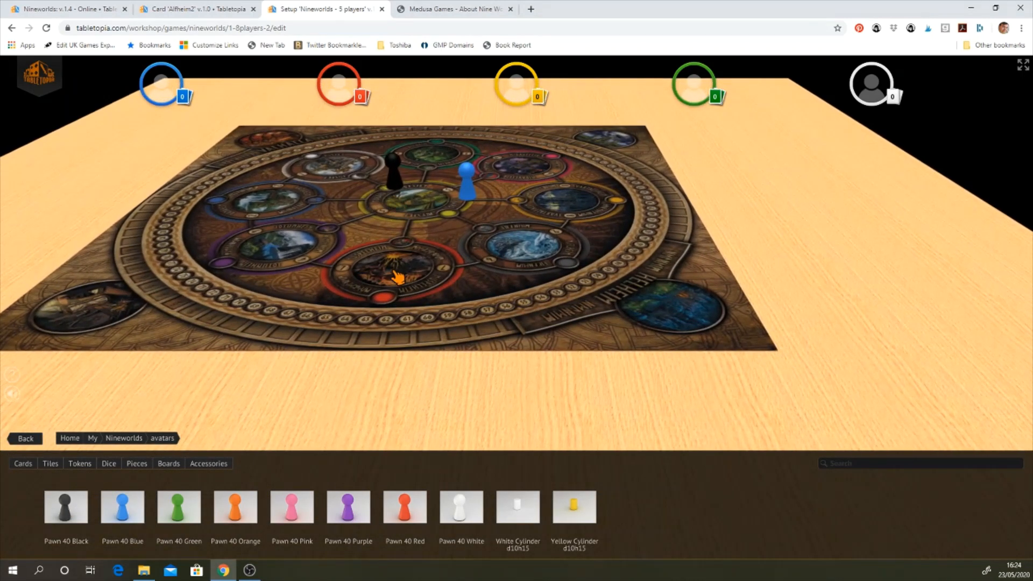
Move the game board around on the table together with the two pawns standing on it
{"action": "mouse_move", "coordinate": [326, 322]}
{"action": "left_mouse_down"}
{"action": "mouse_move", "coordinate": [330, 272]}
{"action": "mouse_move", "coordinate": [325, 346]}
{"action": "mouse_move", "coordinate": [329, 338]}
{"action": "left_mouse_up"}
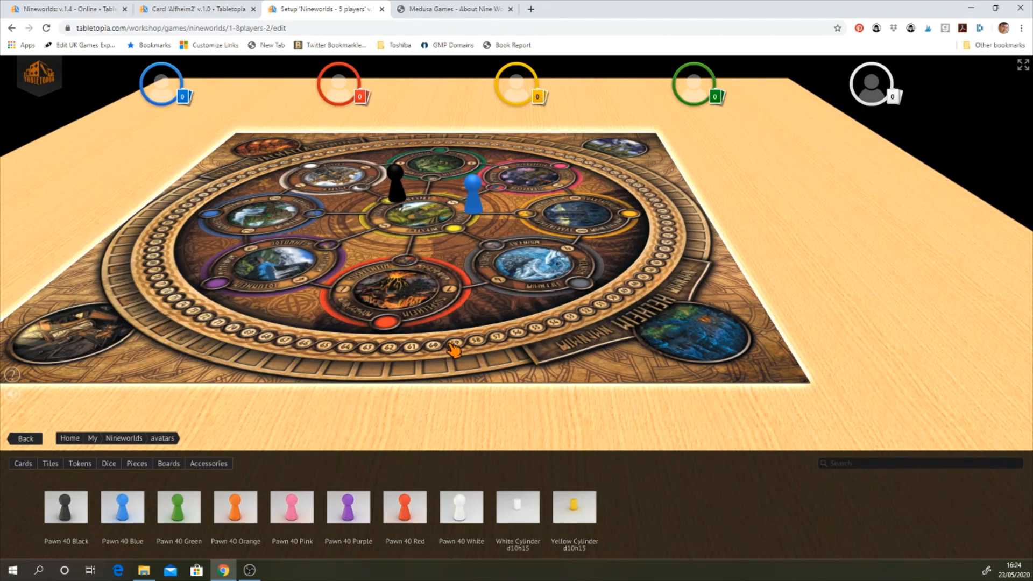
{"action": "left_click_drag", "start_coordinate": [453, 349], "coordinate": [397, 289]}
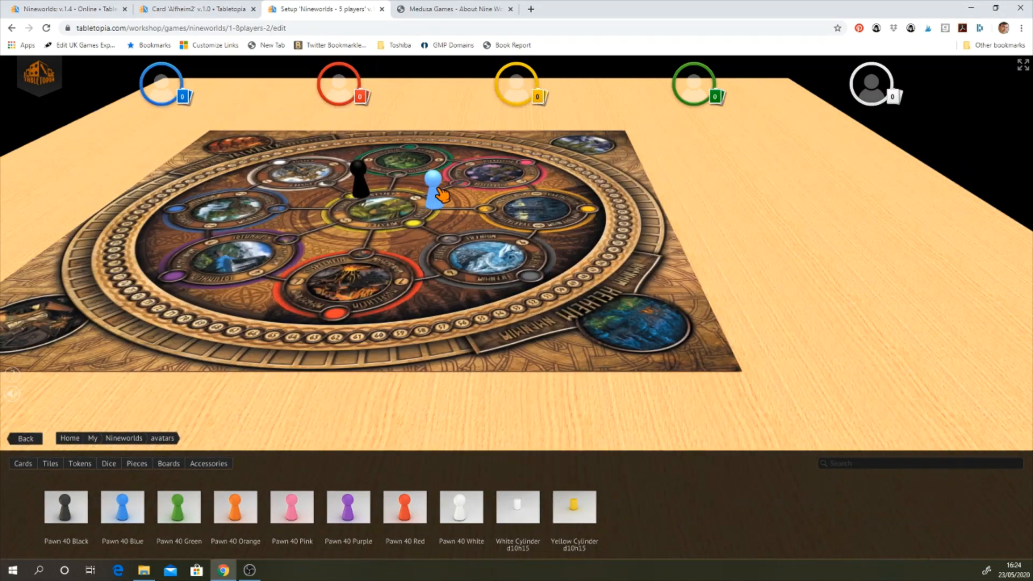
{"action": "left_click_drag", "start_coordinate": [407, 331], "coordinate": [488, 357]}
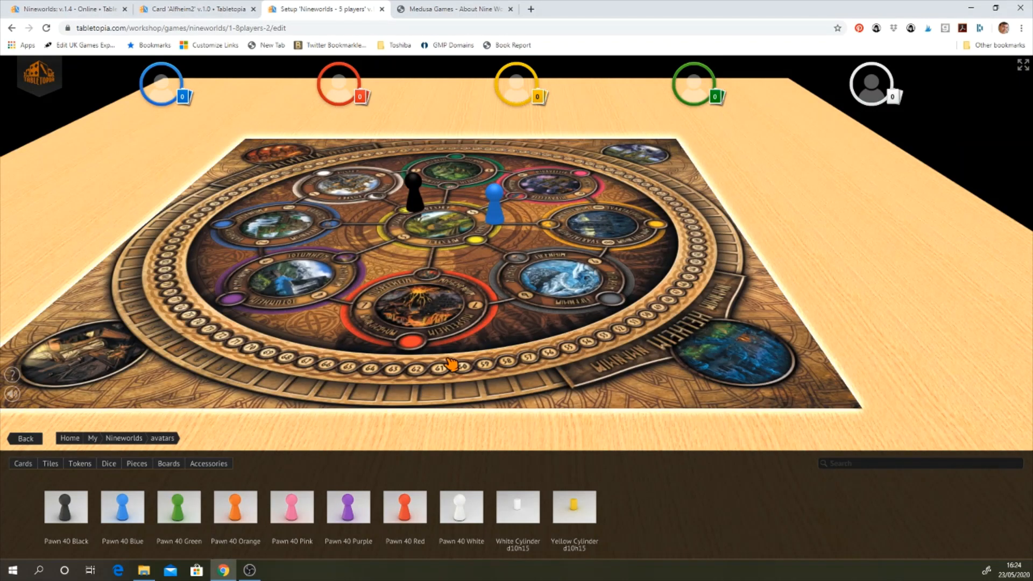
Place the Alfheim2 card from the Nineworlds Cards group on the table in front of the game board
{"action": "scroll", "coordinate": [451, 364], "scroll_direction": "down", "scroll_amount": 8}
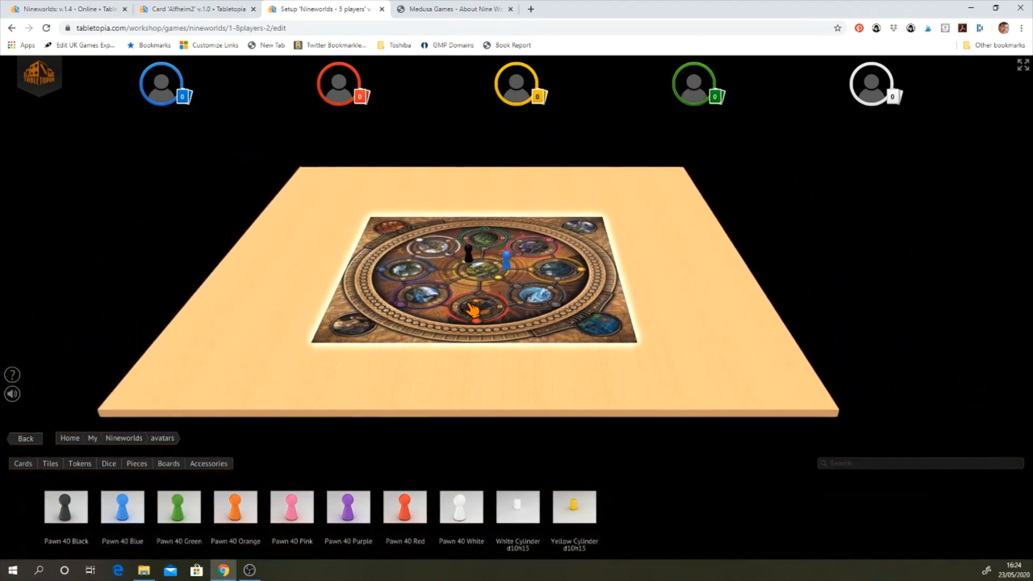
{"action": "right_click", "coordinate": [483, 302]}
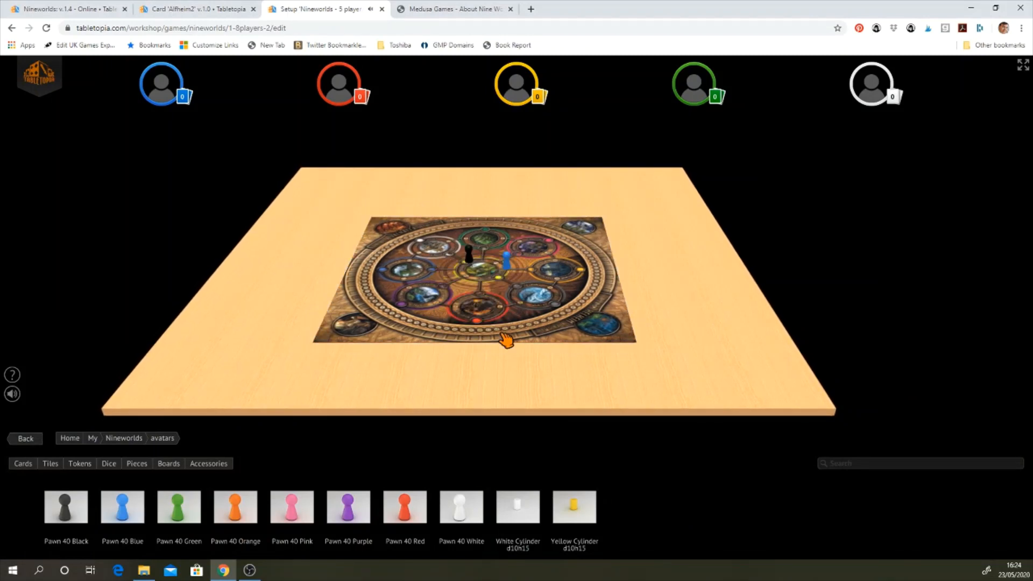
{"action": "left_click_drag", "start_coordinate": [506, 339], "coordinate": [485, 298]}
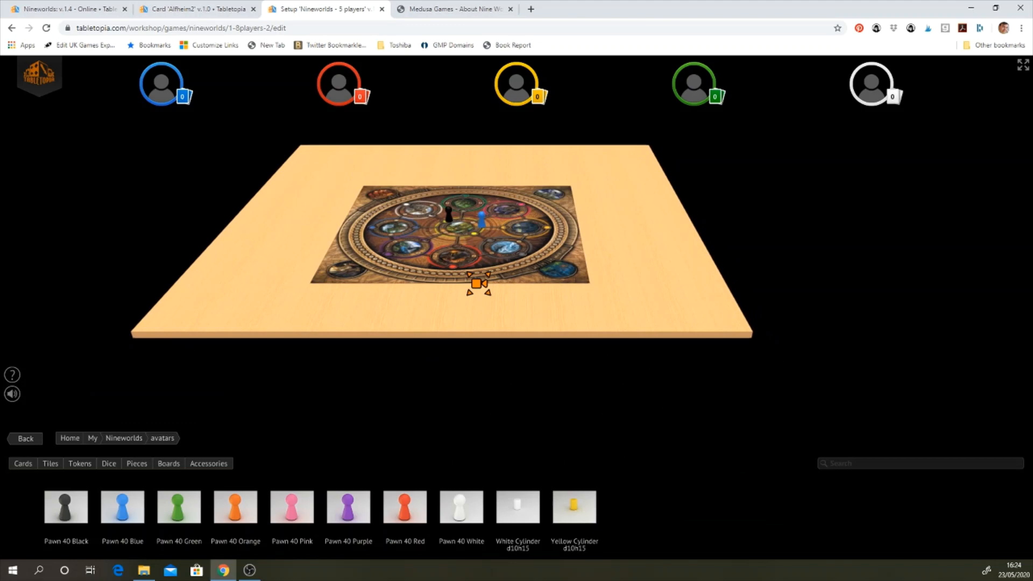
{"action": "scroll", "coordinate": [476, 283], "scroll_direction": "up", "scroll_amount": 2}
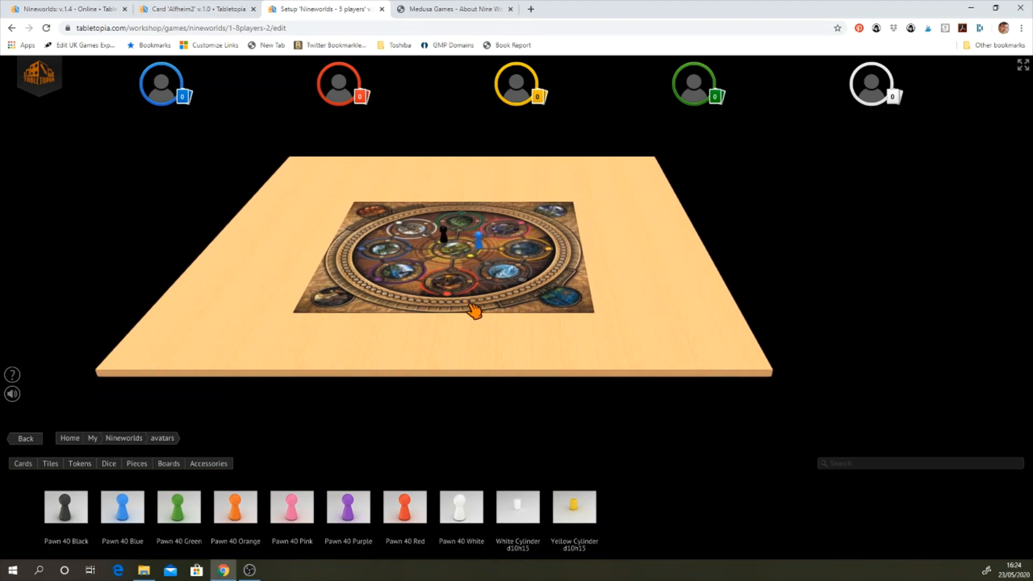
{"action": "scroll", "coordinate": [474, 310], "scroll_direction": "up", "scroll_amount": 3}
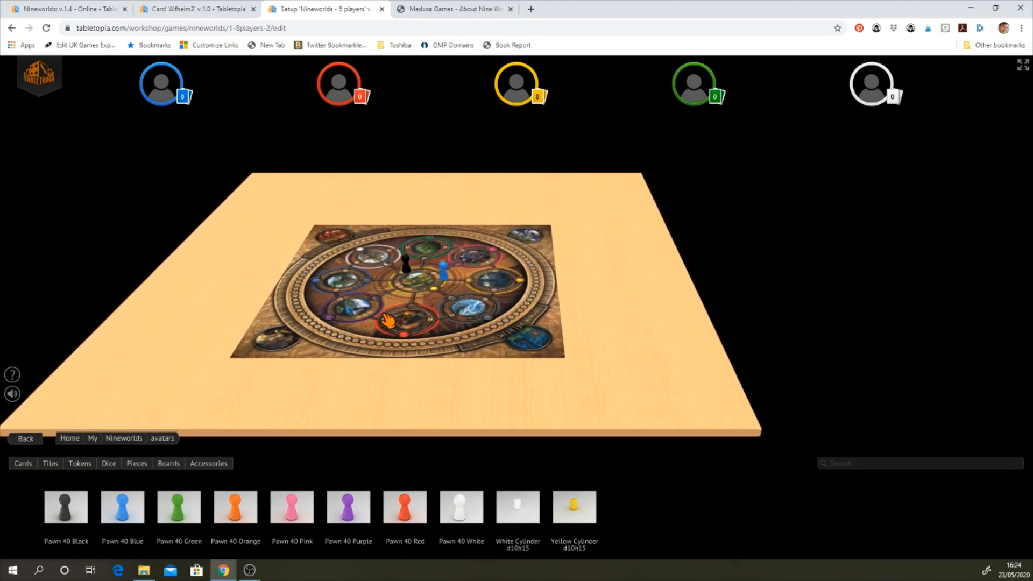
{"action": "left_click_drag", "start_coordinate": [388, 321], "coordinate": [534, 317]}
{"action": "left_click_drag", "start_coordinate": [717, 323], "coordinate": [680, 329]}
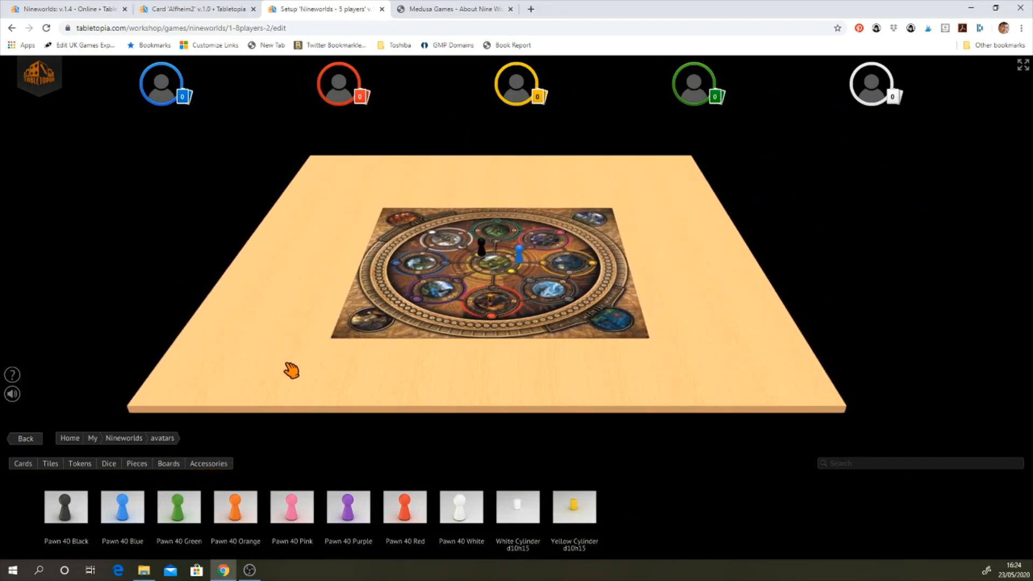
{"action": "left_click", "coordinate": [127, 440]}
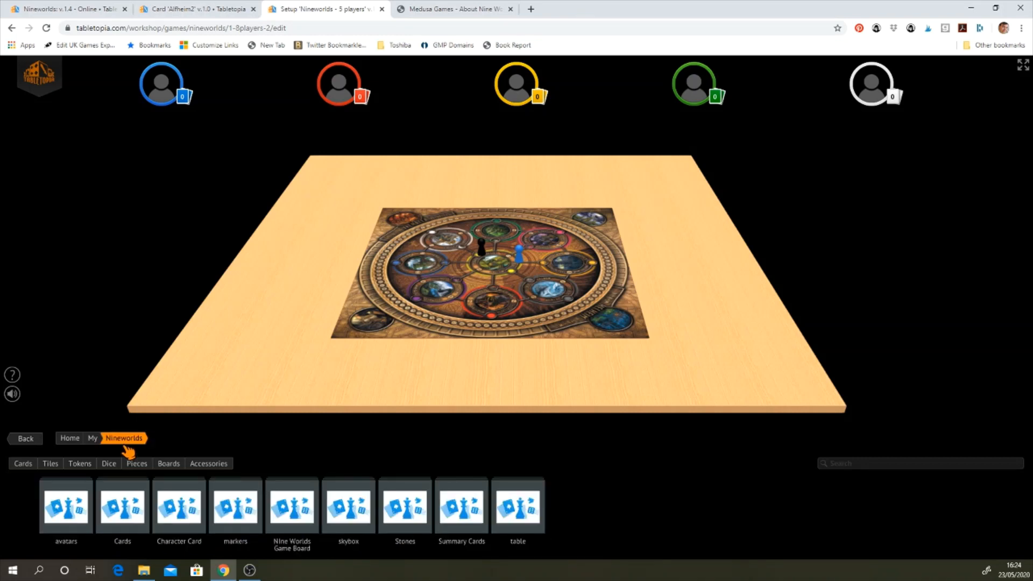
{"action": "left_click", "coordinate": [128, 518]}
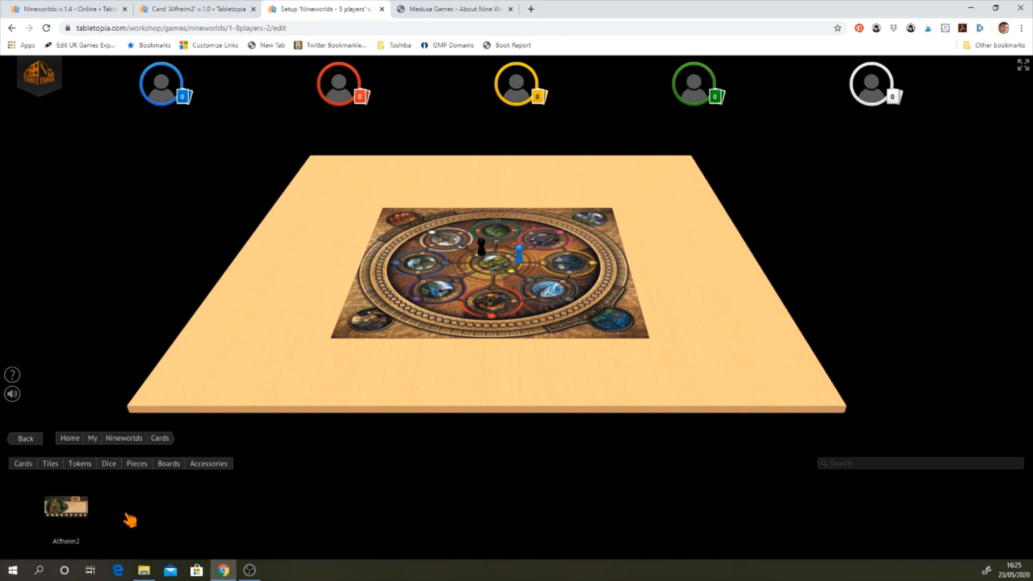
{"action": "left_click_drag", "start_coordinate": [78, 516], "coordinate": [515, 376]}
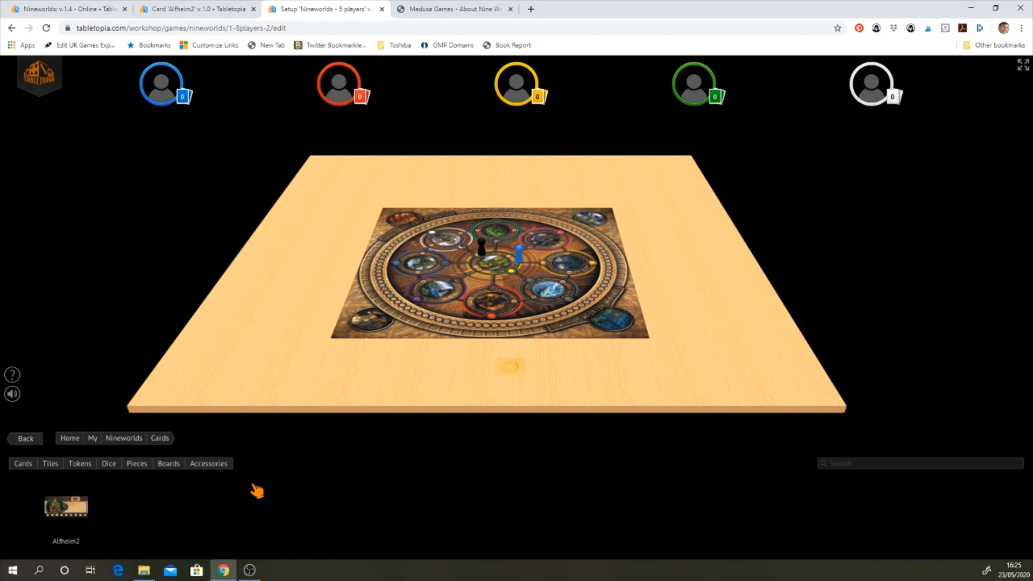
Place one Black Cylinder d15h10 and one Blue Cylinder d15h10 from the markers group on the table beside the game board
{"action": "left_click", "coordinate": [124, 438]}
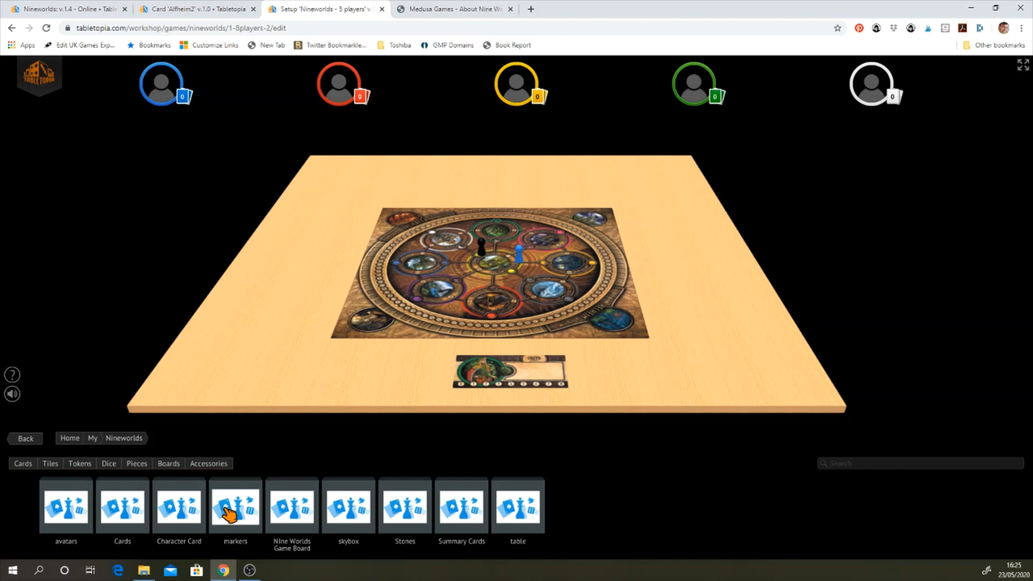
{"action": "left_click", "coordinate": [230, 513]}
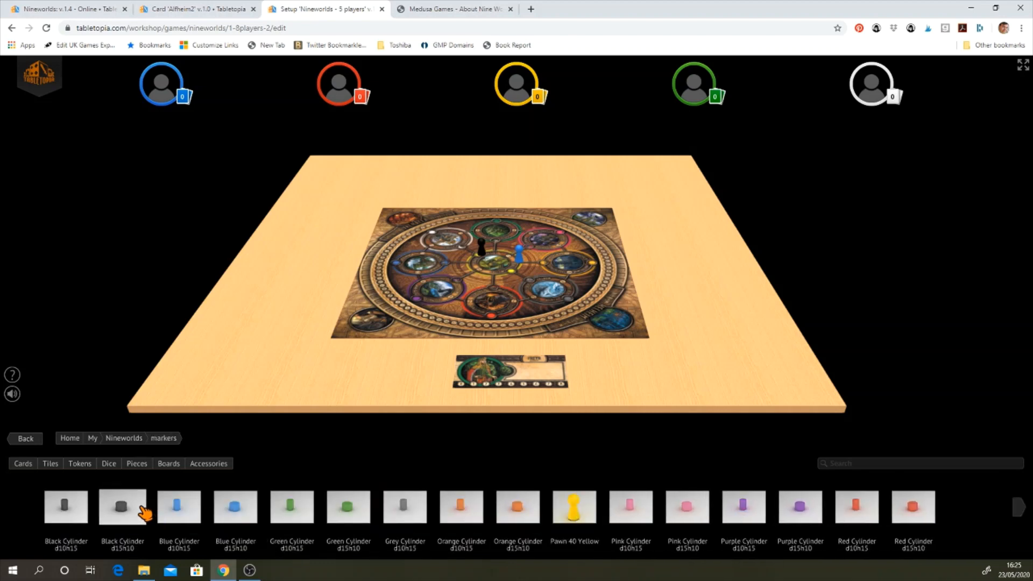
{"action": "left_click_drag", "start_coordinate": [143, 506], "coordinate": [370, 356]}
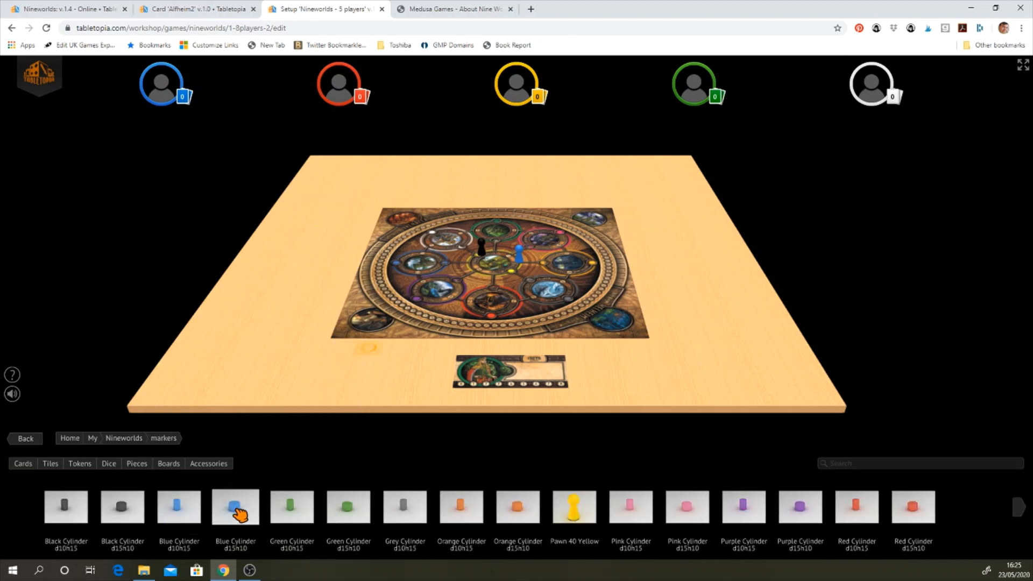
{"action": "left_click_drag", "start_coordinate": [235, 505], "coordinate": [290, 320]}
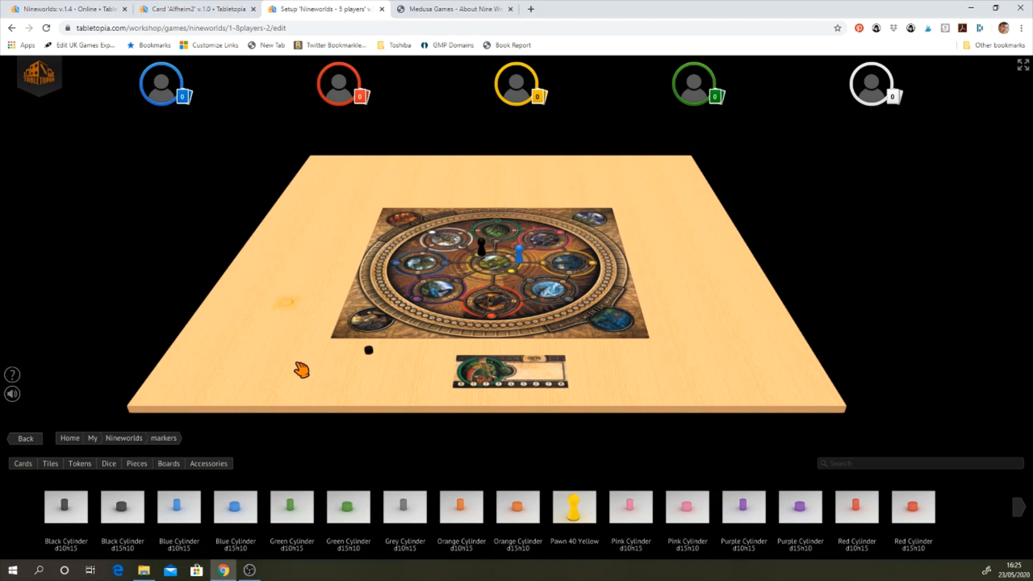
Duplicate the black cylinder on the table 12 times
{"action": "scroll", "coordinate": [370, 374], "scroll_direction": "up", "scroll_amount": 5}
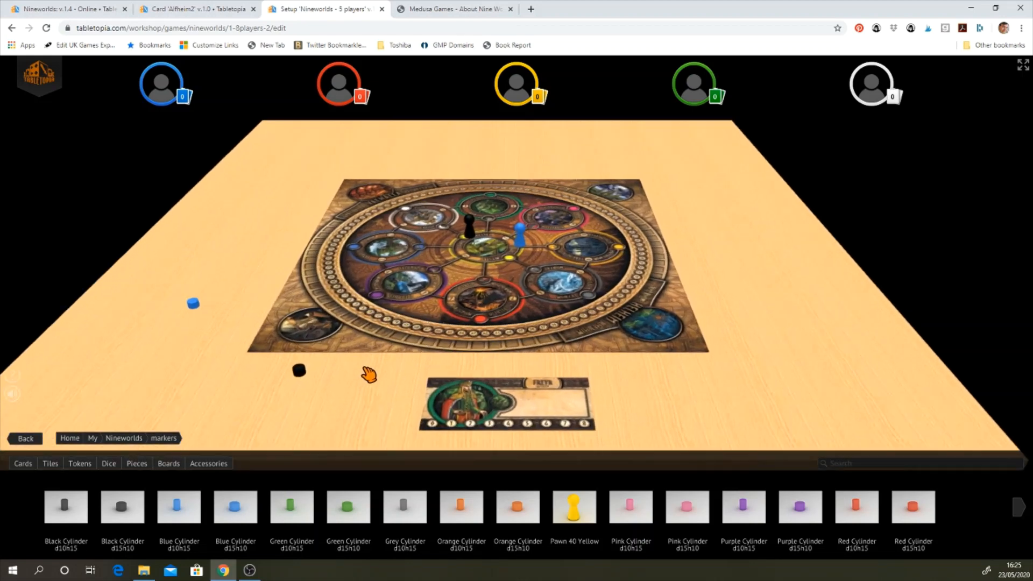
{"action": "right_click", "coordinate": [288, 379]}
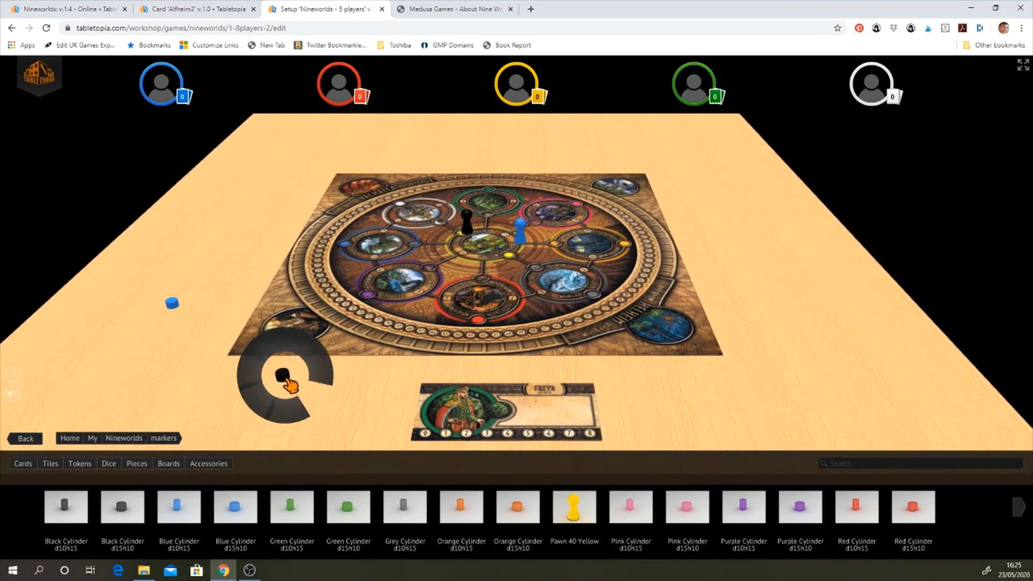
{"action": "mouse_move", "coordinate": [303, 413]}
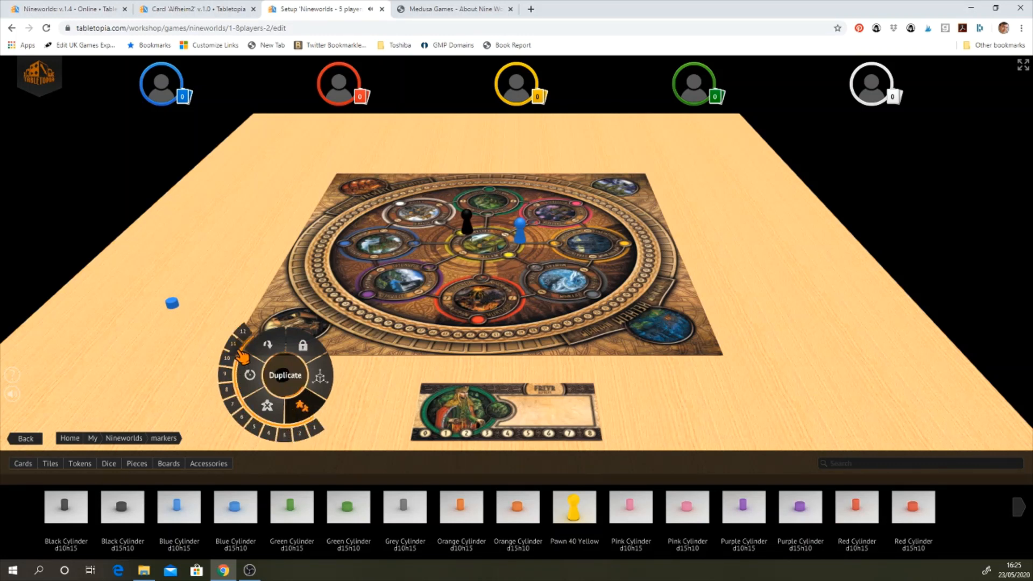
{"action": "left_click", "coordinate": [248, 338]}
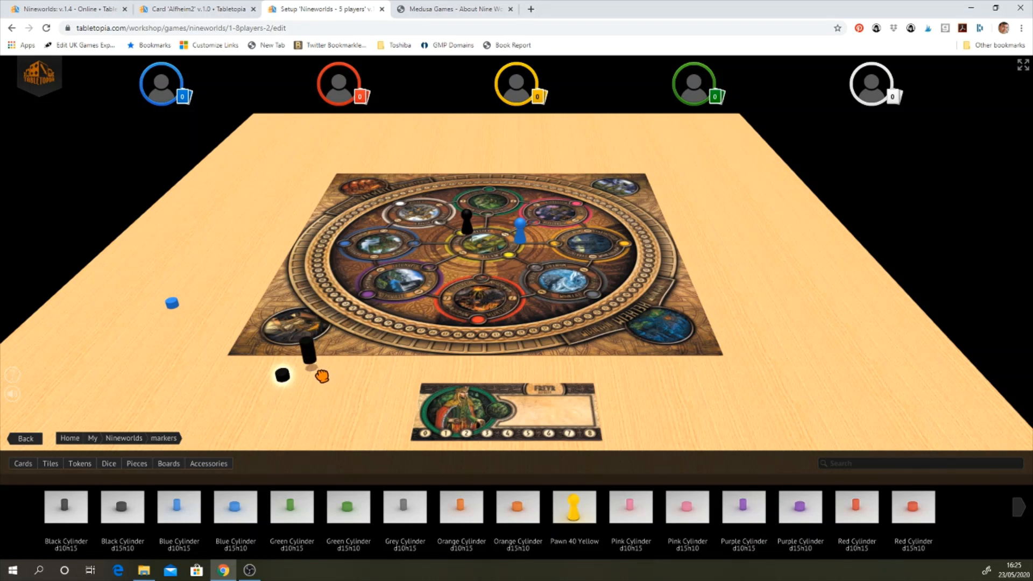
Move several black cylinders off the duplicated stack and spread them on the table near the original cylinder
{"action": "left_click_drag", "start_coordinate": [317, 365], "coordinate": [240, 403]}
{"action": "left_click_drag", "start_coordinate": [318, 376], "coordinate": [252, 383]}
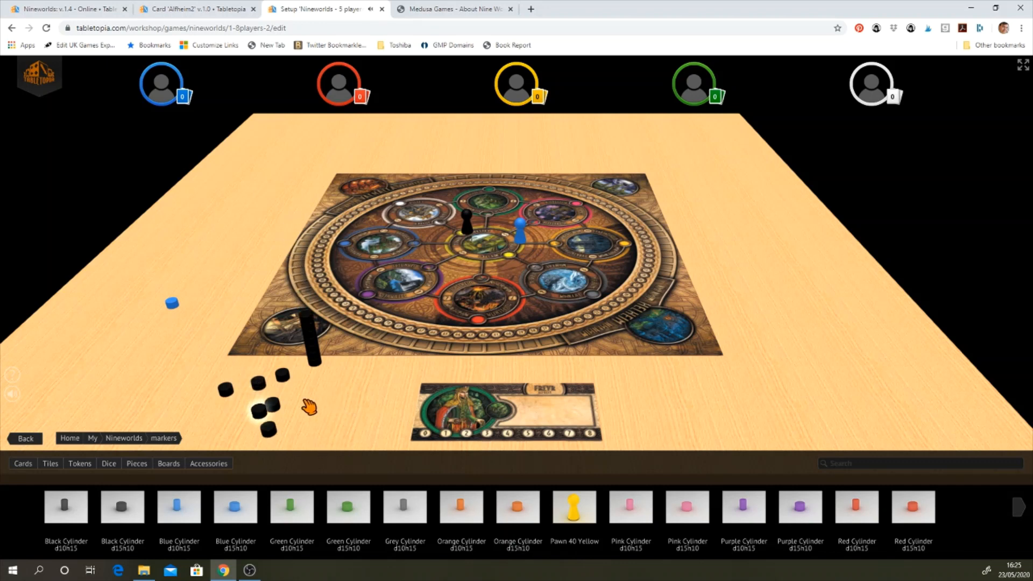
{"action": "scroll", "coordinate": [318, 317], "scroll_direction": "up", "scroll_amount": 2}
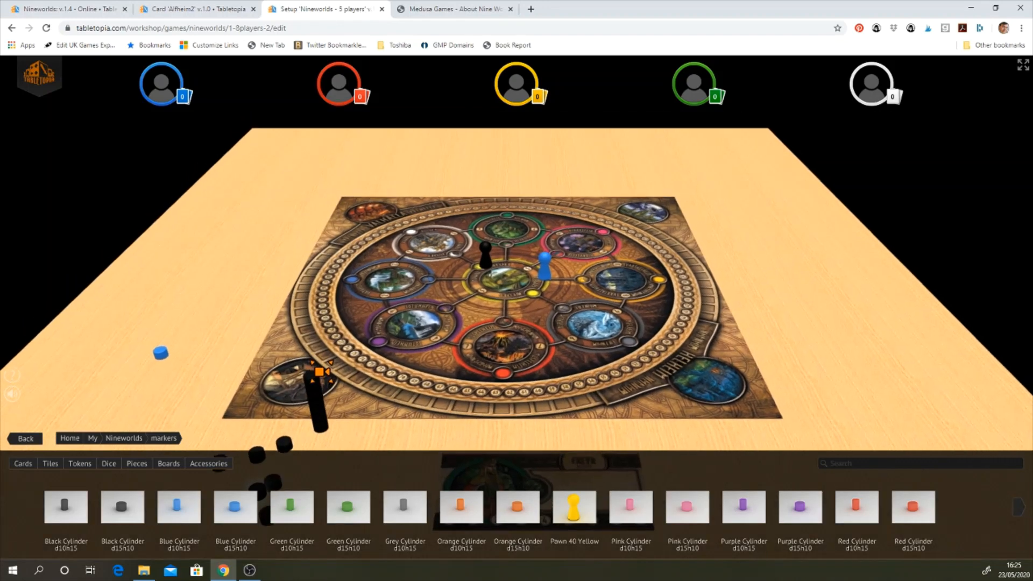
{"action": "scroll", "coordinate": [319, 316], "scroll_direction": "down", "scroll_amount": 2}
{"action": "left_click_drag", "start_coordinate": [314, 307], "coordinate": [317, 352]}
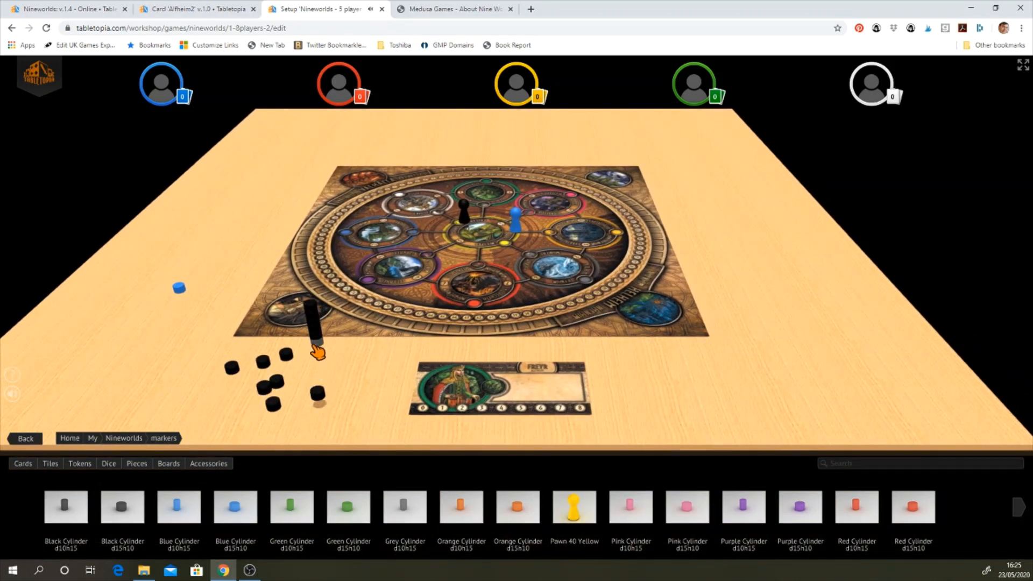
{"action": "left_click_drag", "start_coordinate": [315, 308], "coordinate": [319, 361]}
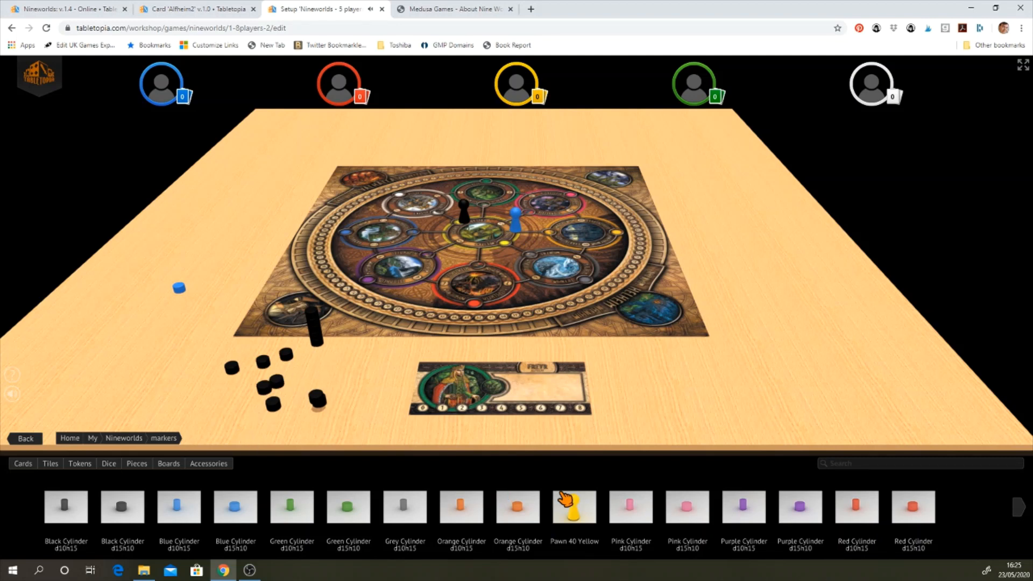
Place a Pawn 40 Yellow on the game board and move it between the black and blue pawns
{"action": "left_click_drag", "start_coordinate": [581, 499], "coordinate": [538, 318]}
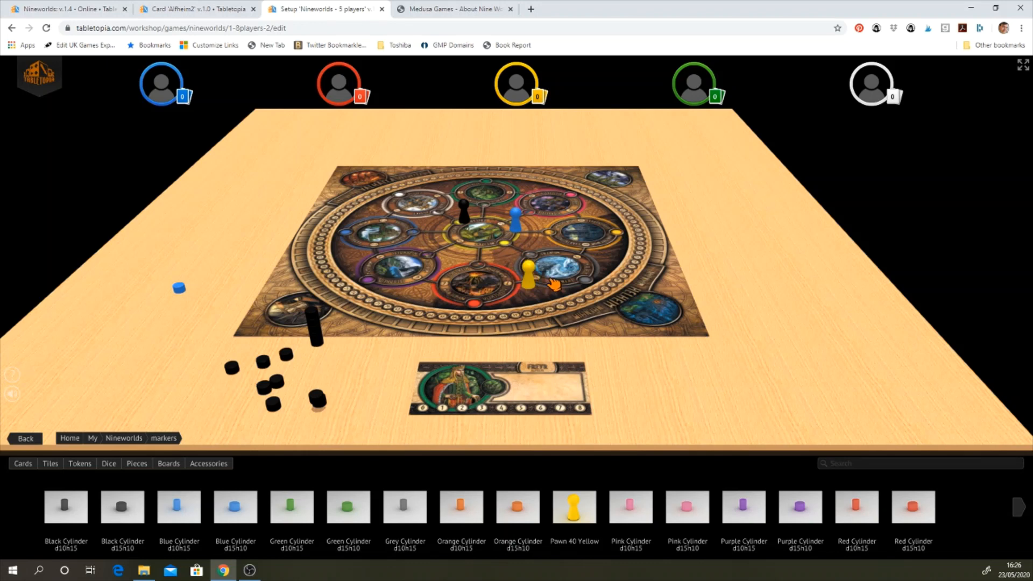
{"action": "left_click_drag", "start_coordinate": [530, 277], "coordinate": [494, 217]}
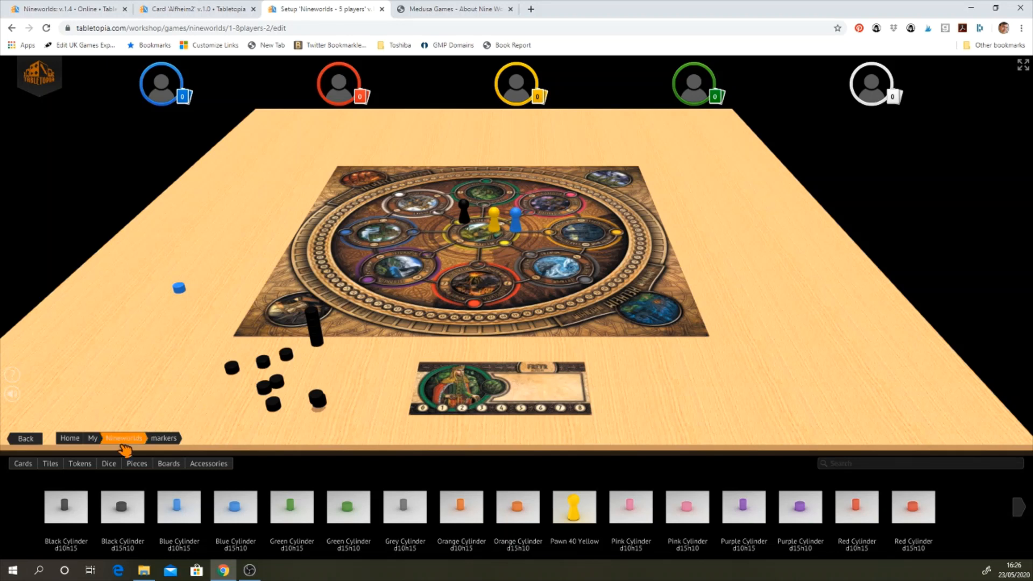
Place the Summary card from the Summary Cards group beside the game board's near corner and preview it enlarged
{"action": "left_click", "coordinate": [123, 445]}
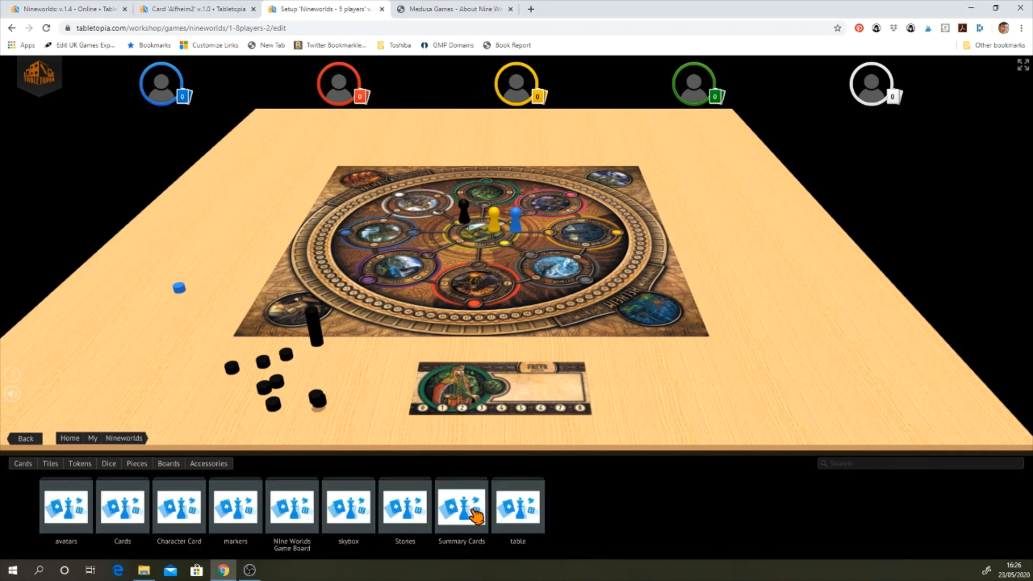
{"action": "left_click", "coordinate": [437, 507]}
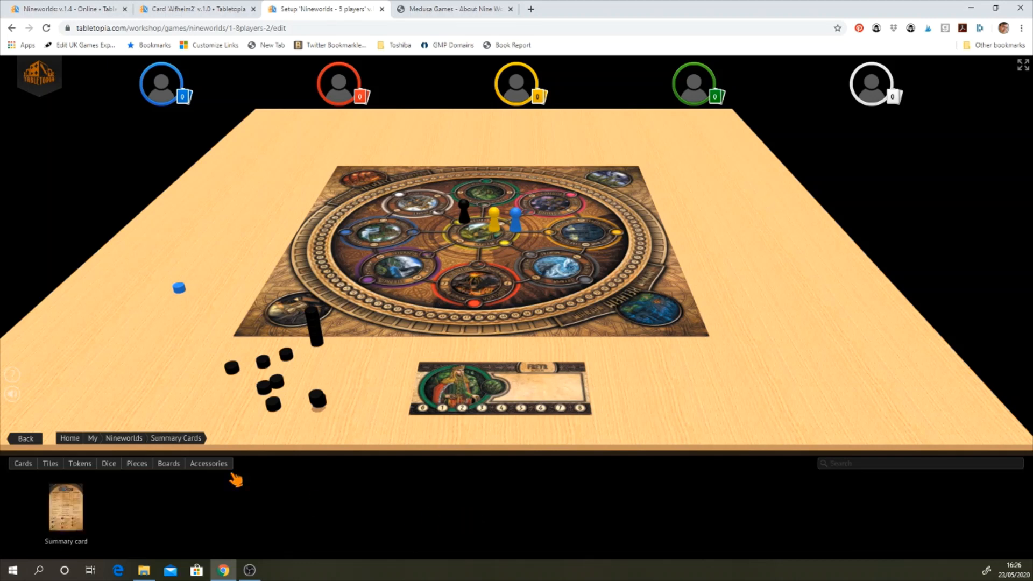
{"action": "left_click_drag", "start_coordinate": [66, 506], "coordinate": [762, 365]}
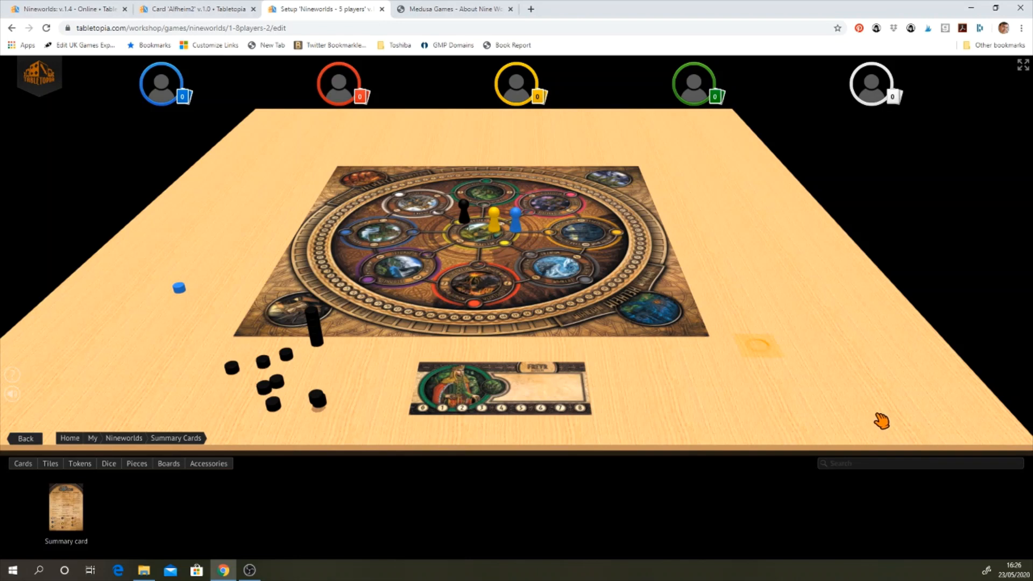
{"action": "scroll", "coordinate": [782, 391], "scroll_direction": "up", "scroll_amount": 1}
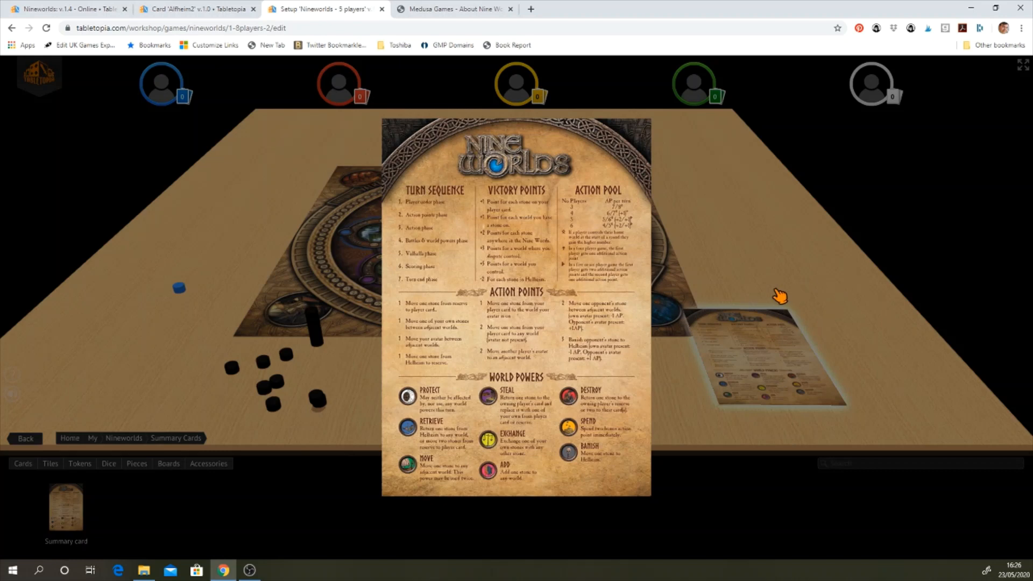
{"action": "scroll", "coordinate": [780, 294], "scroll_direction": "down", "scroll_amount": 1}
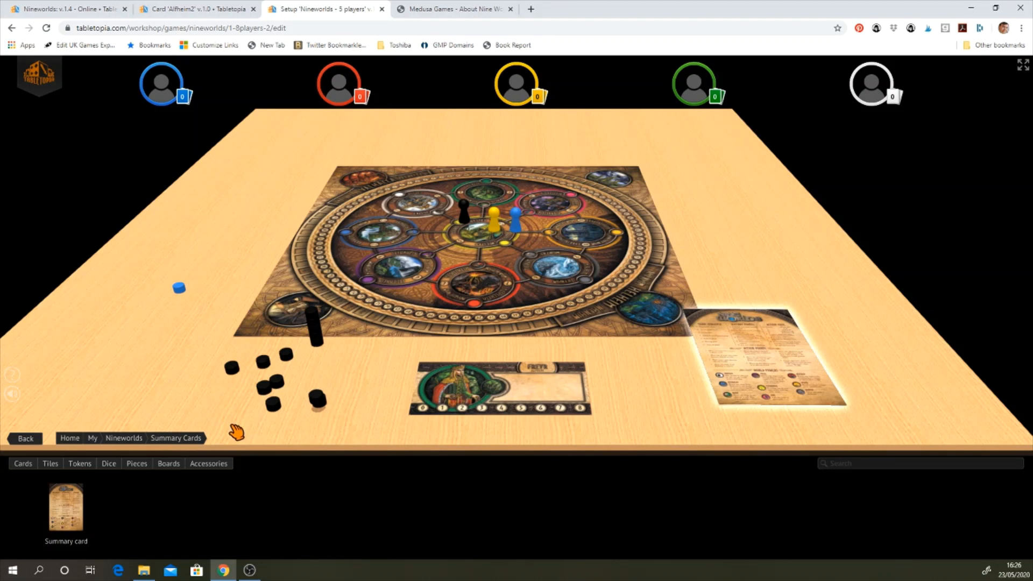
Apply the skybox from the skybox group as the background around the table and inspect it
{"action": "left_click", "coordinate": [124, 438]}
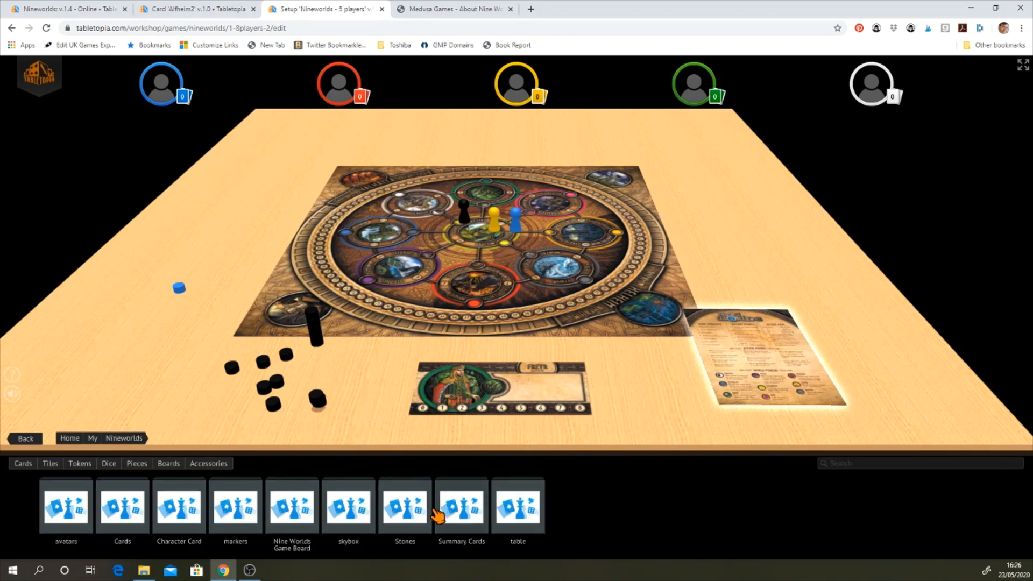
{"action": "left_click", "coordinate": [347, 527]}
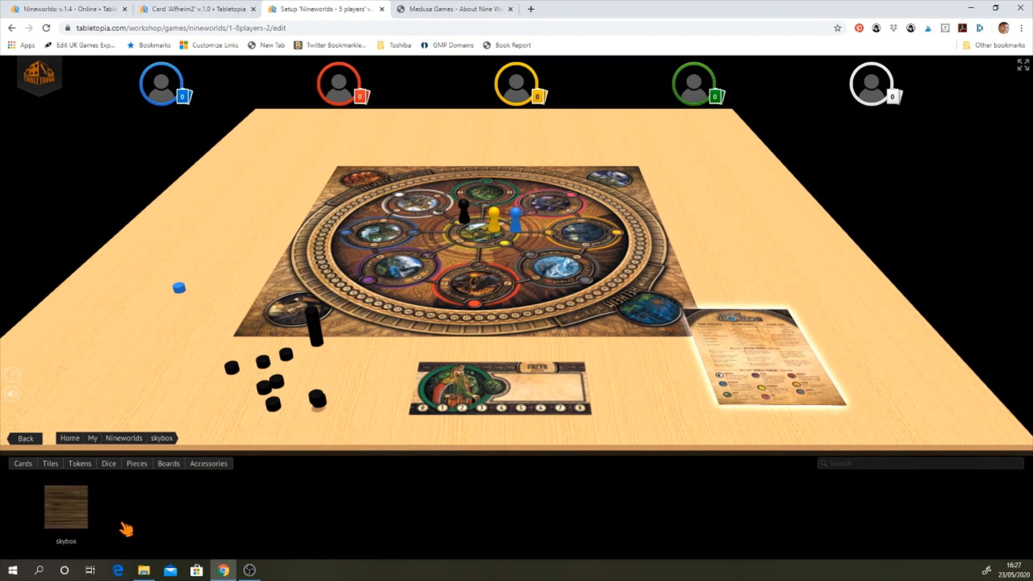
{"action": "mouse_move", "coordinate": [65, 515]}
{"action": "left_mouse_down"}
{"action": "mouse_move", "coordinate": [18, 150]}
{"action": "mouse_move", "coordinate": [80, 160]}
{"action": "left_mouse_up"}
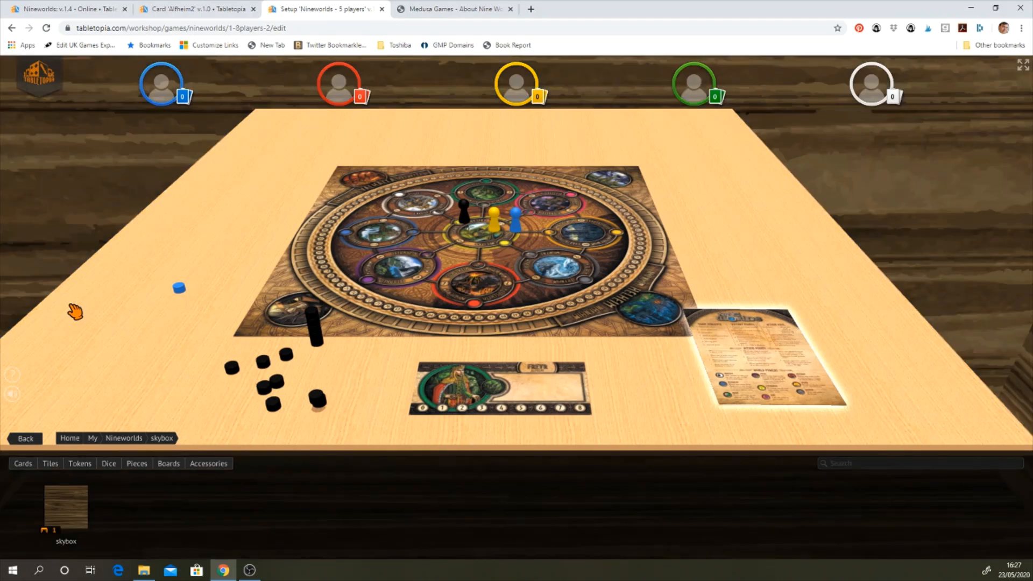
{"action": "scroll", "coordinate": [28, 260], "scroll_direction": "down", "scroll_amount": 5}
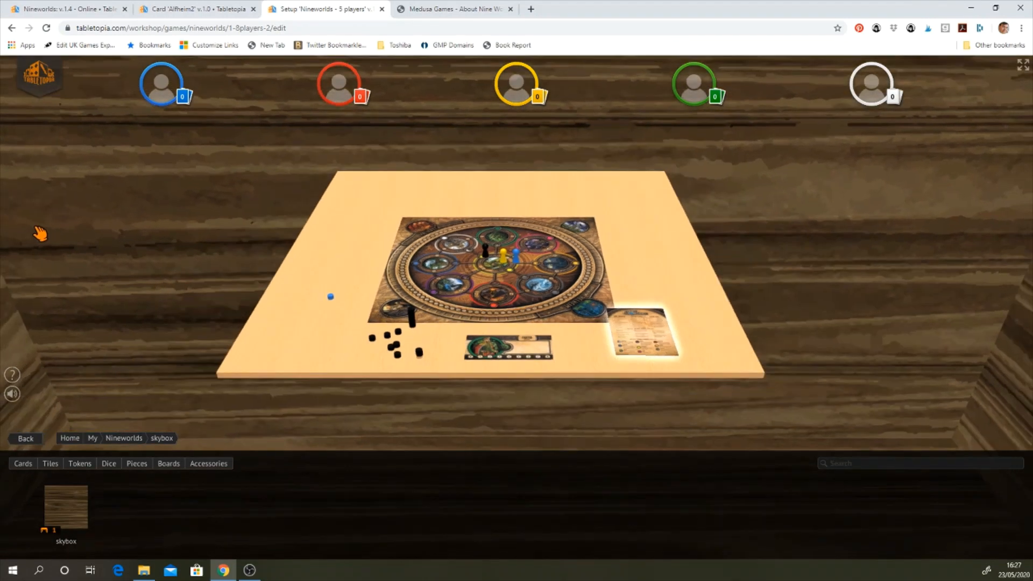
{"action": "left_click_drag", "start_coordinate": [96, 279], "coordinate": [129, 168]}
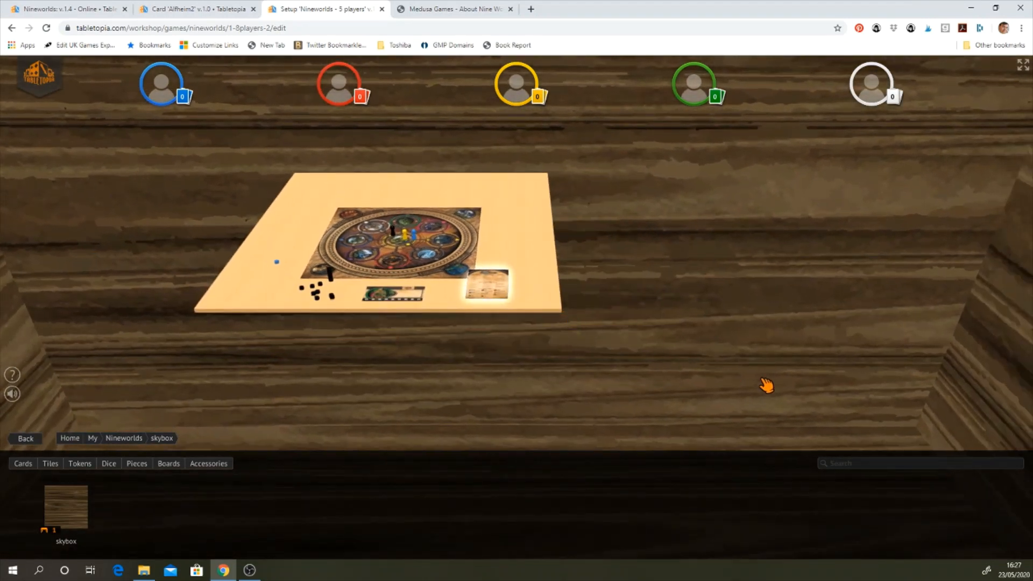
{"action": "left_click_drag", "start_coordinate": [766, 381], "coordinate": [764, 253]}
{"action": "left_click_drag", "start_coordinate": [169, 247], "coordinate": [212, 212]}
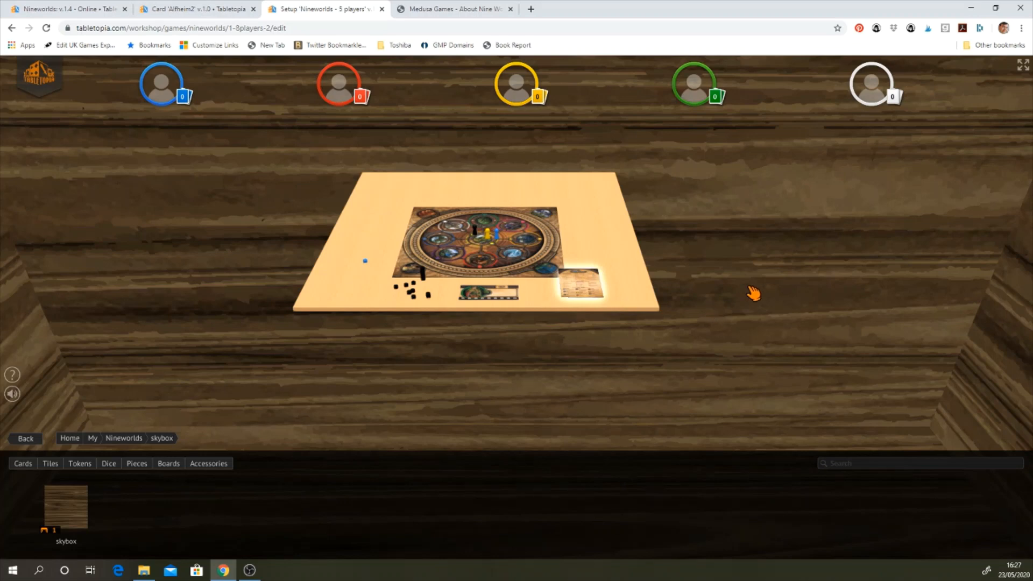
{"action": "left_click_drag", "start_coordinate": [752, 292], "coordinate": [745, 339]}
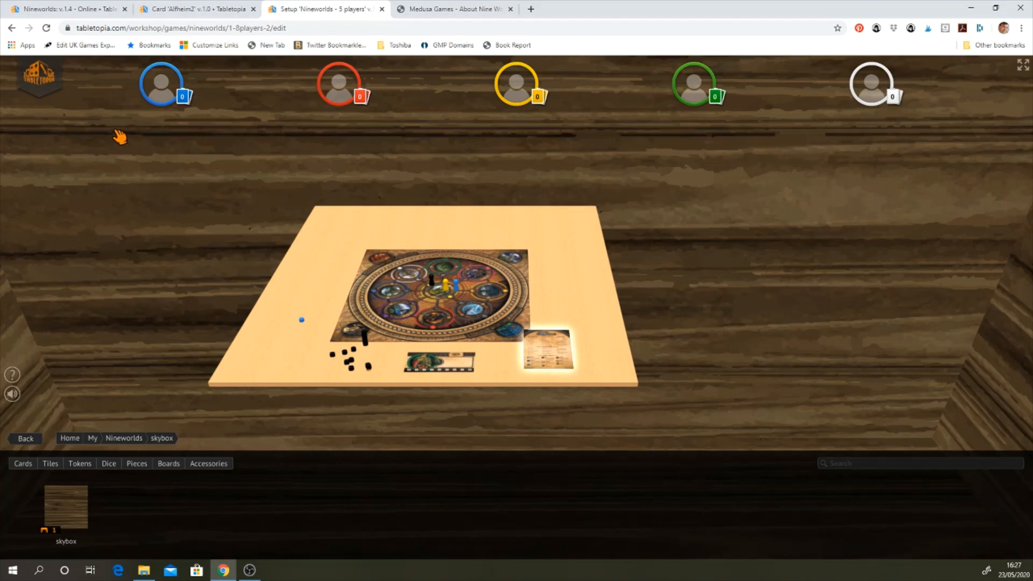
Exit the five-player setup editor without saving and return to the Nineworlds workshop page
{"action": "left_click", "coordinate": [39, 88]}
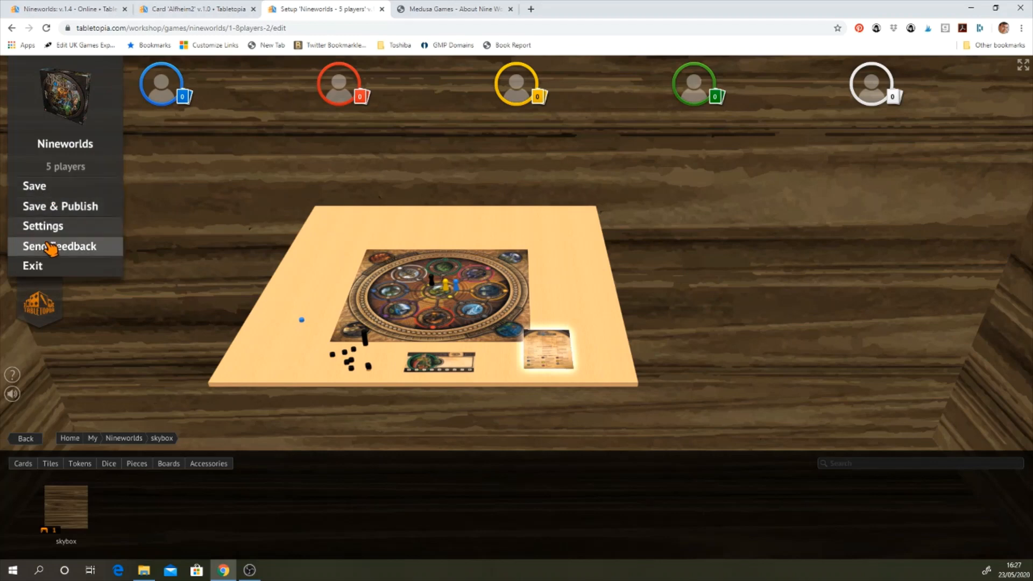
{"action": "left_click", "coordinate": [33, 266]}
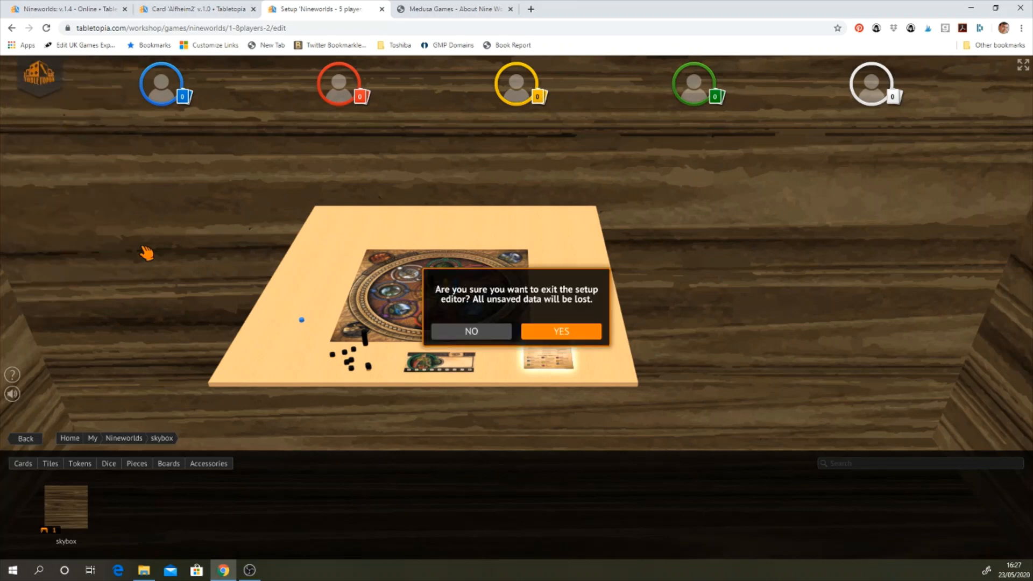
{"action": "left_click", "coordinate": [549, 332]}
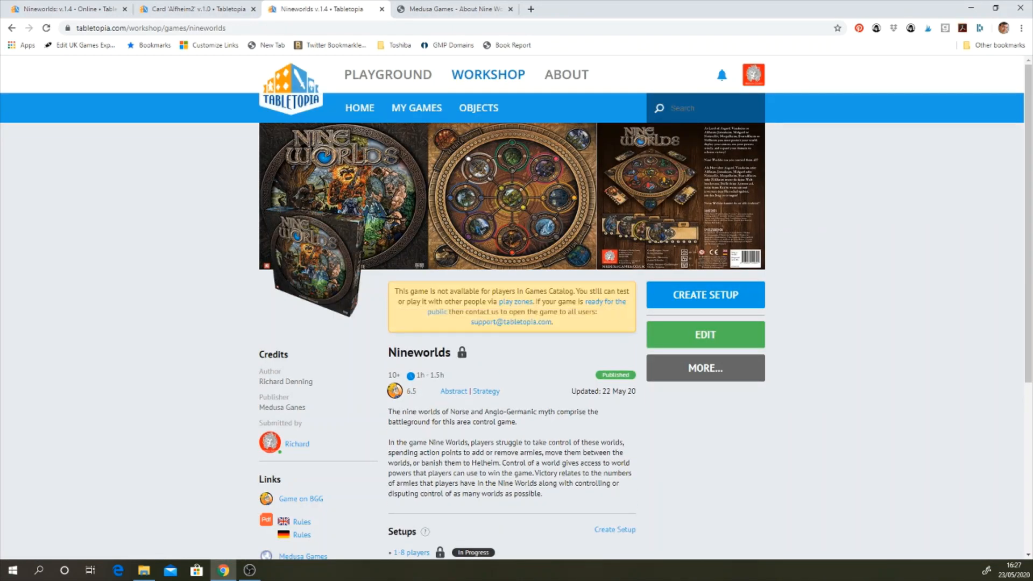
Create a play zone with room creation and joining set to Everyone, and include the 4 players setup
{"action": "scroll", "coordinate": [537, 414], "scroll_direction": "down", "scroll_amount": 4}
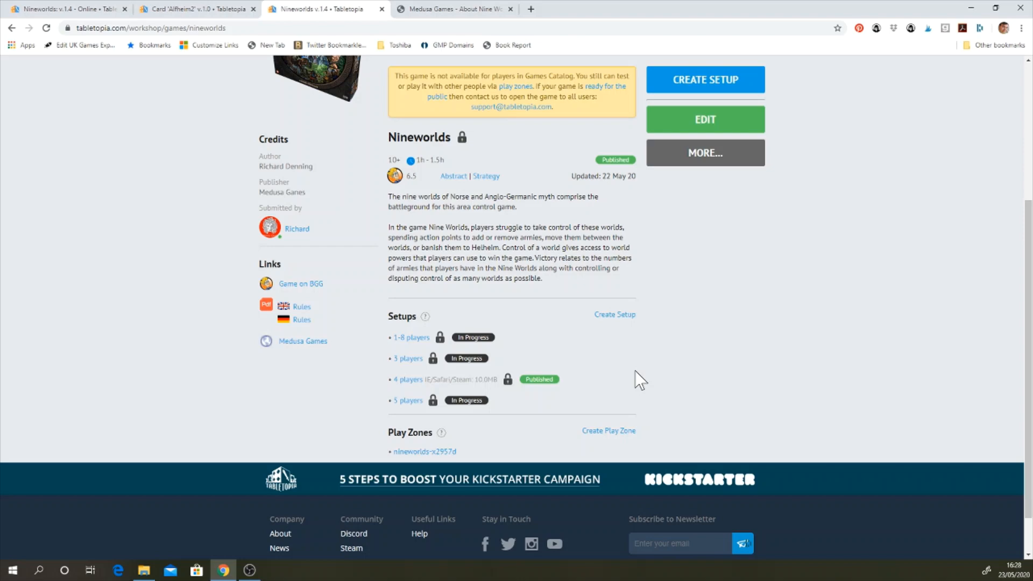
{"action": "scroll", "coordinate": [636, 369], "scroll_direction": "down", "scroll_amount": 1}
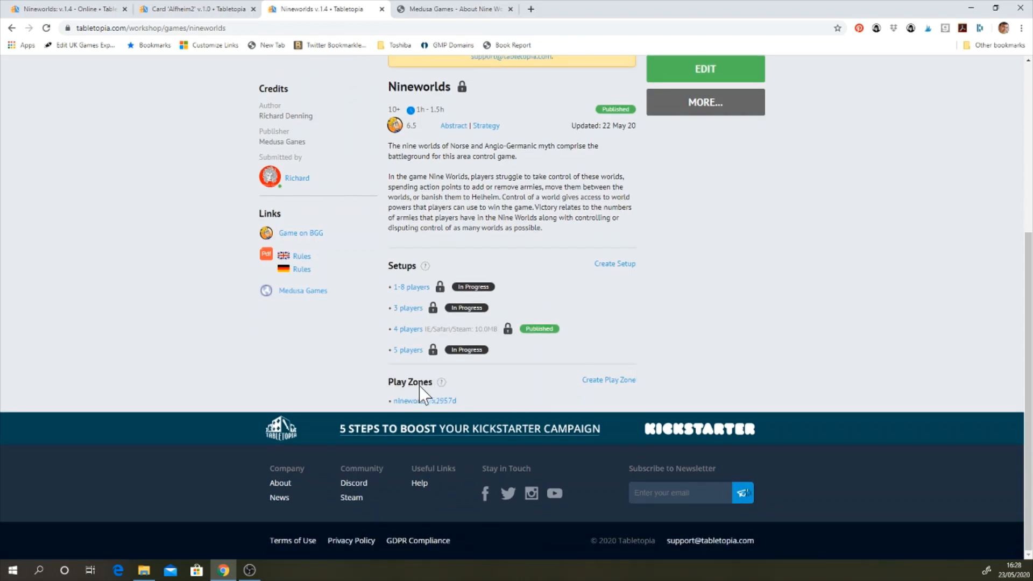
{"action": "left_click", "coordinate": [603, 382]}
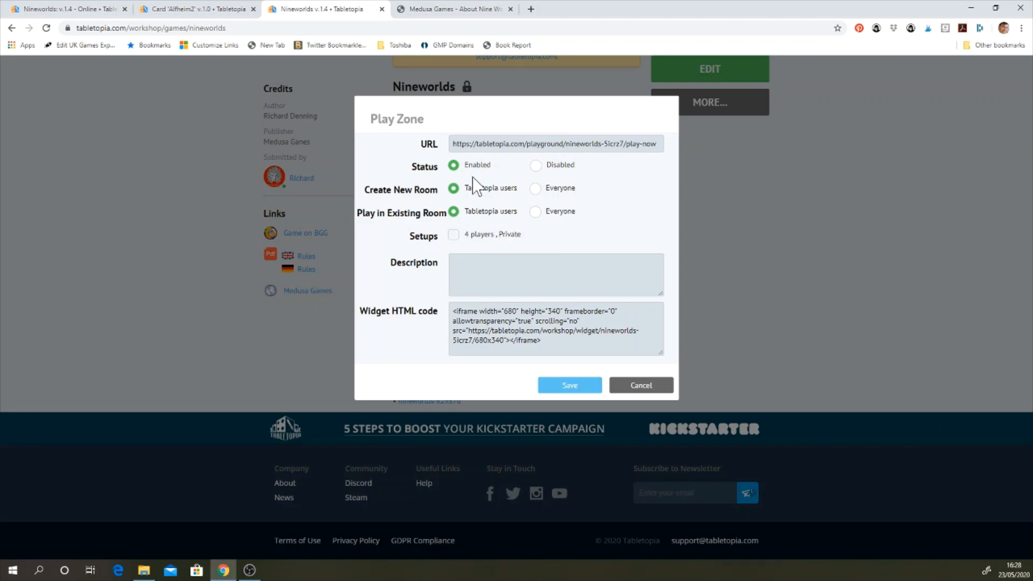
{"action": "left_click", "coordinate": [536, 189]}
{"action": "left_click", "coordinate": [536, 211]}
{"action": "left_click", "coordinate": [454, 235]}
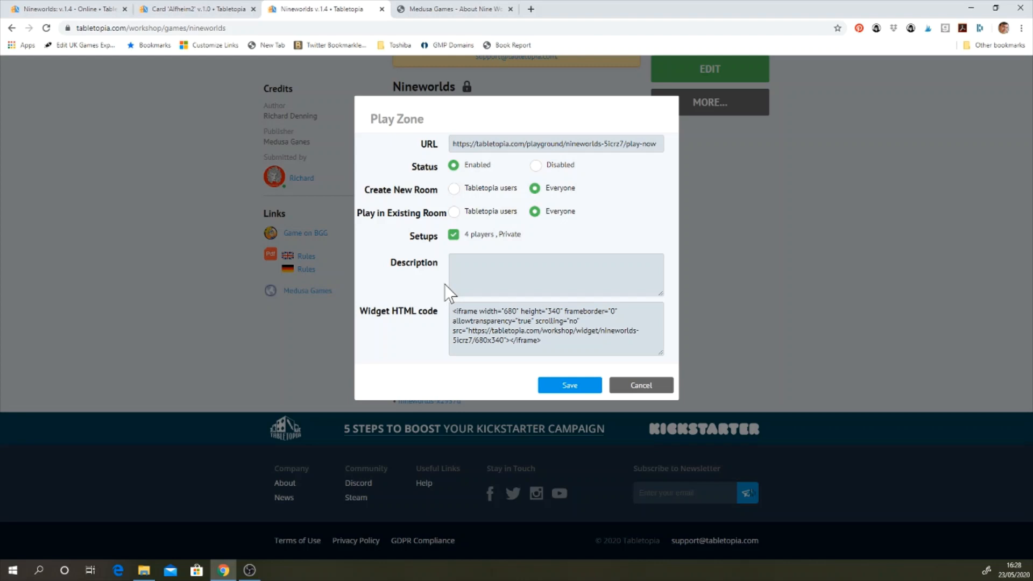
{"action": "left_click", "coordinate": [455, 282]}
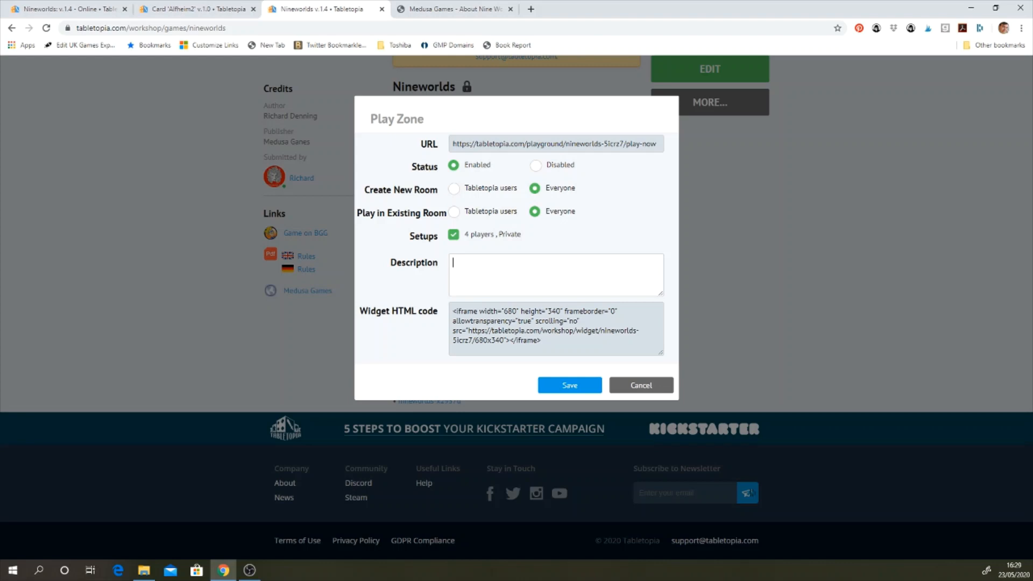
Copy the play zone's URL and try to open it in a new browser tab before saving the play zone
{"action": "left_click", "coordinate": [522, 144]}
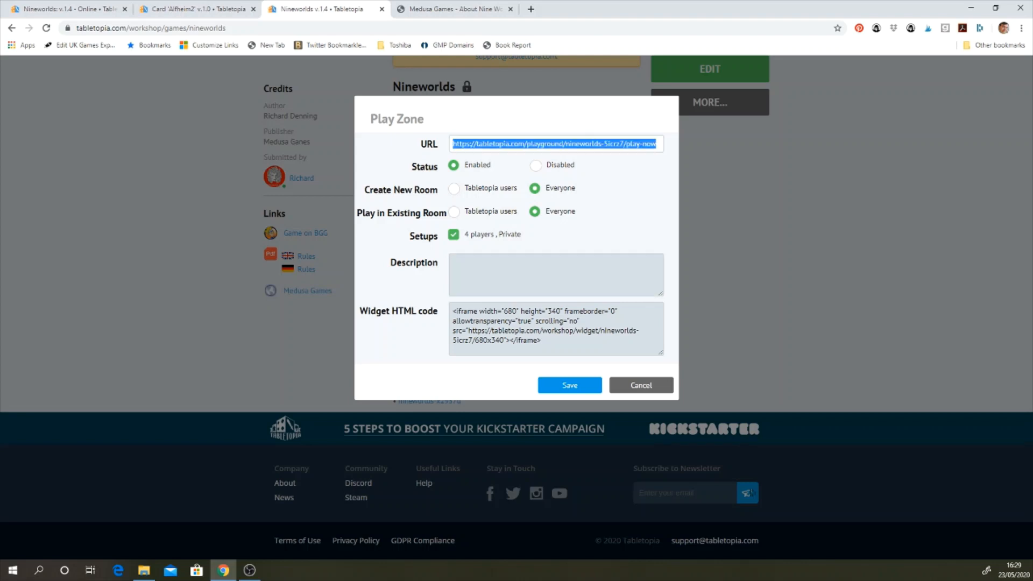
{"action": "right_click", "coordinate": [521, 143]}
{"action": "left_click", "coordinate": [547, 151]}
{"action": "double_click", "coordinate": [542, 13]}
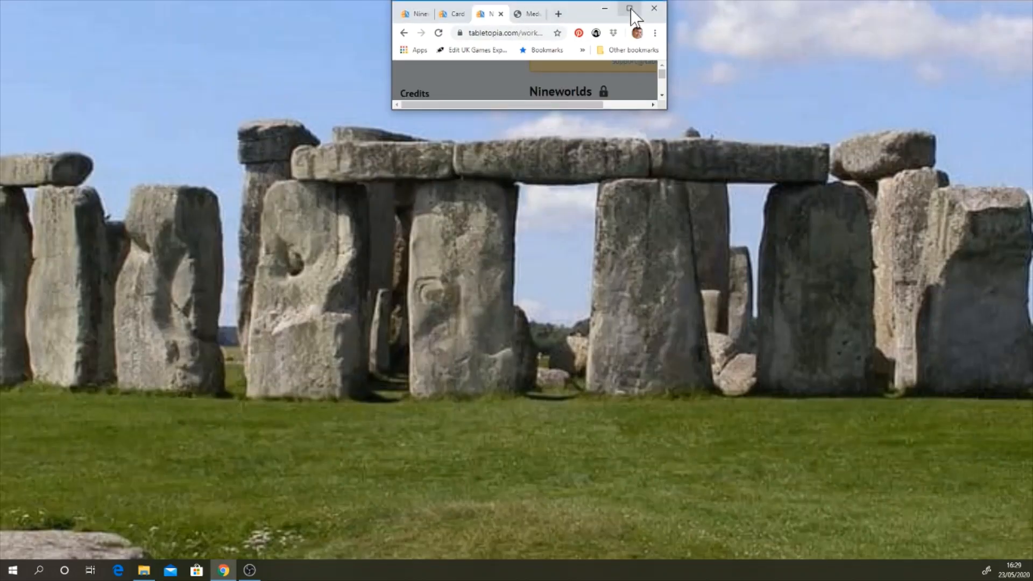
{"action": "left_click", "coordinate": [628, 8]}
{"action": "left_click", "coordinate": [531, 9]}
{"action": "right_click", "coordinate": [521, 27]}
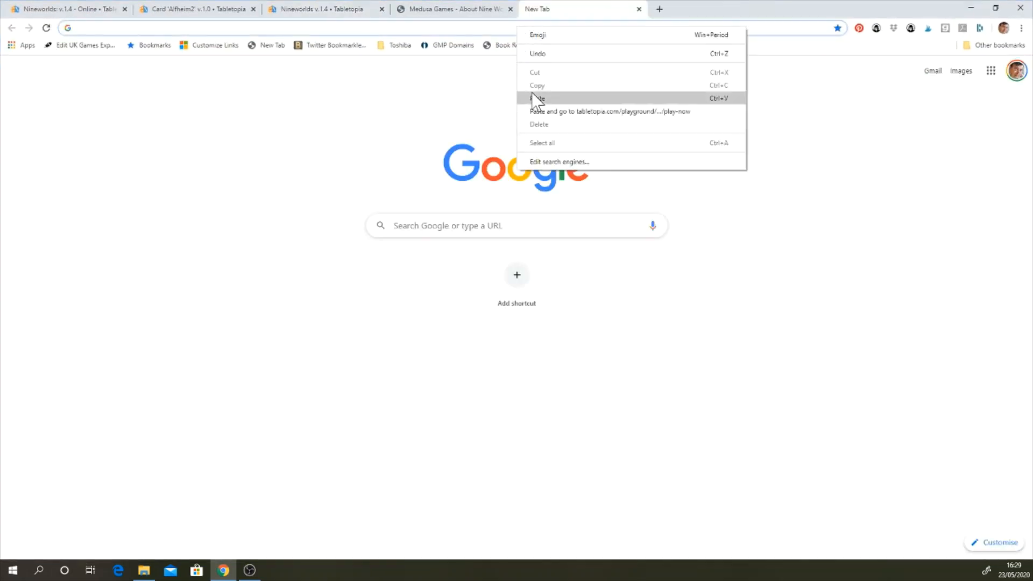
{"action": "left_click", "coordinate": [535, 98]}
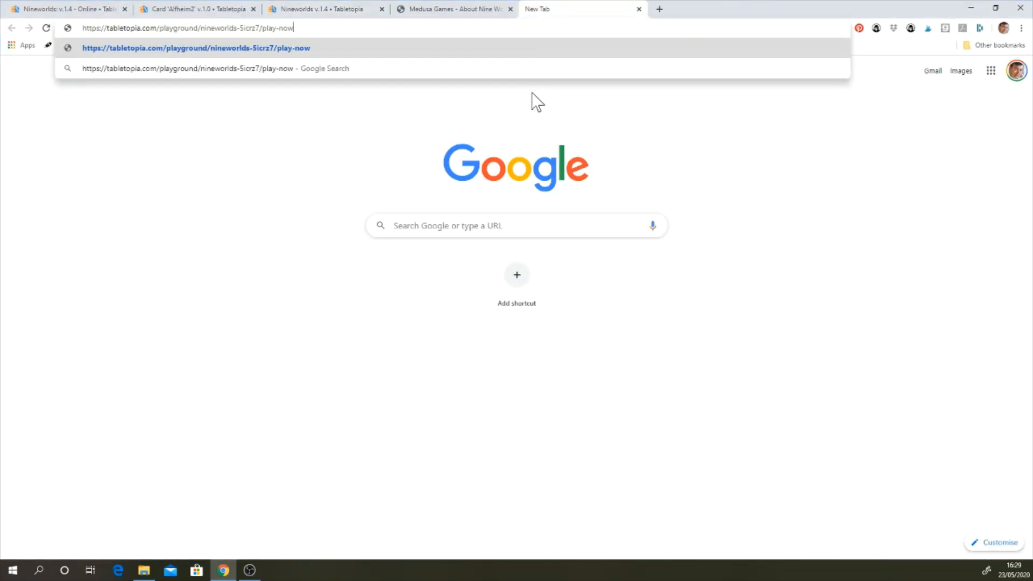
{"action": "key", "text": "Return"}
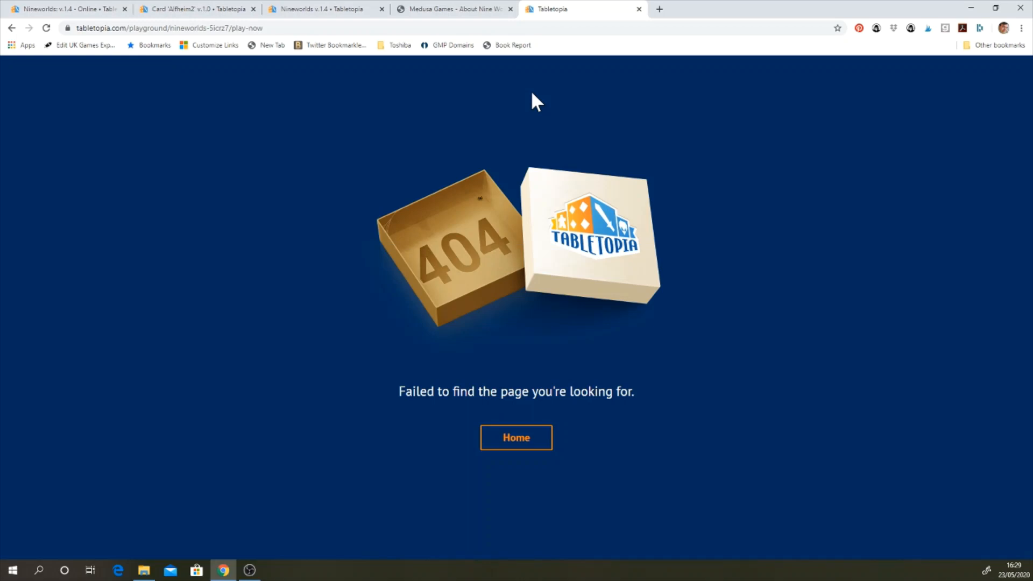
Return to the Play Zone dialog, copy its URL again and save the play zone
{"action": "left_click", "coordinate": [454, 10]}
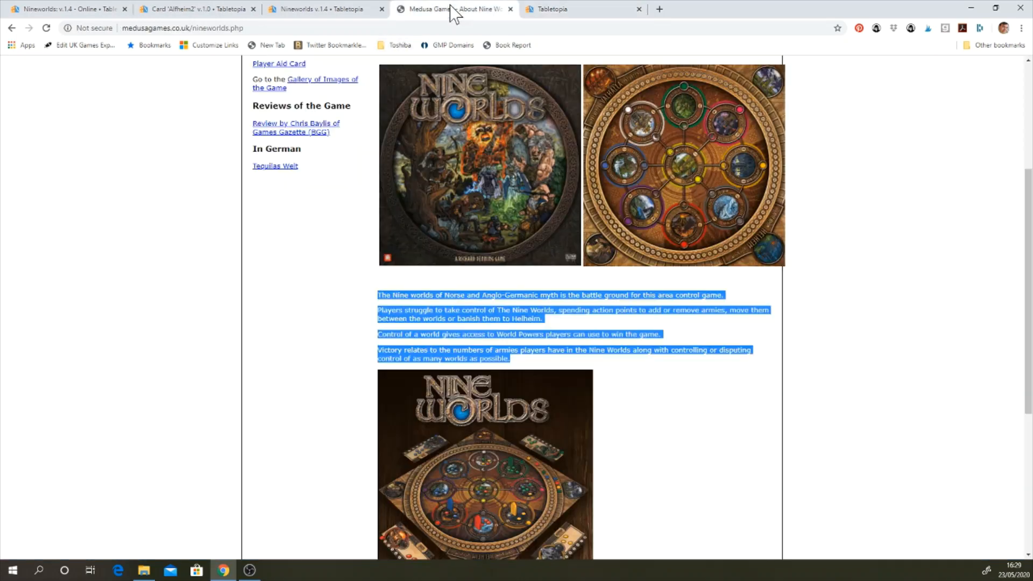
{"action": "left_click", "coordinate": [331, 9]}
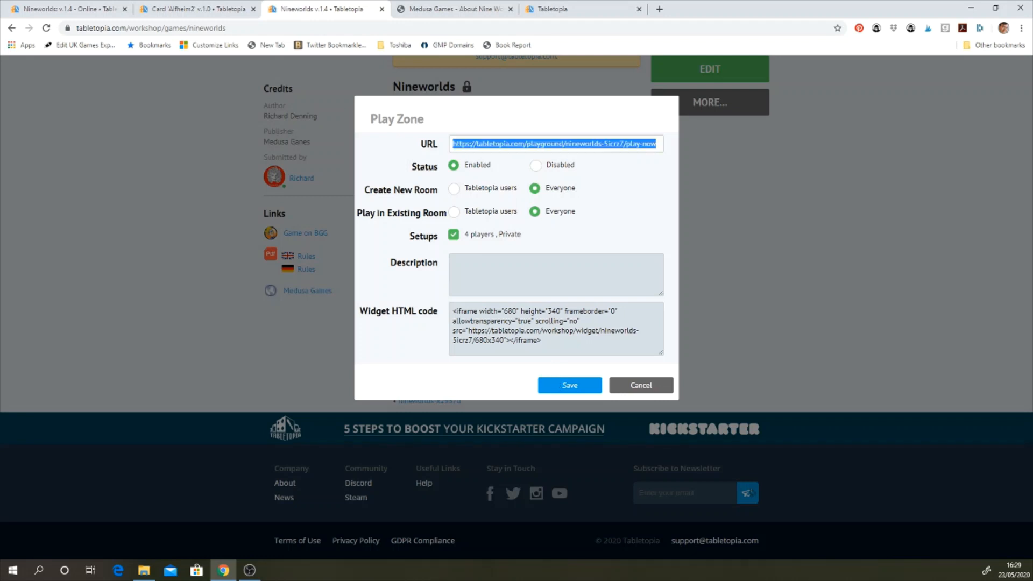
{"action": "right_click", "coordinate": [455, 142]}
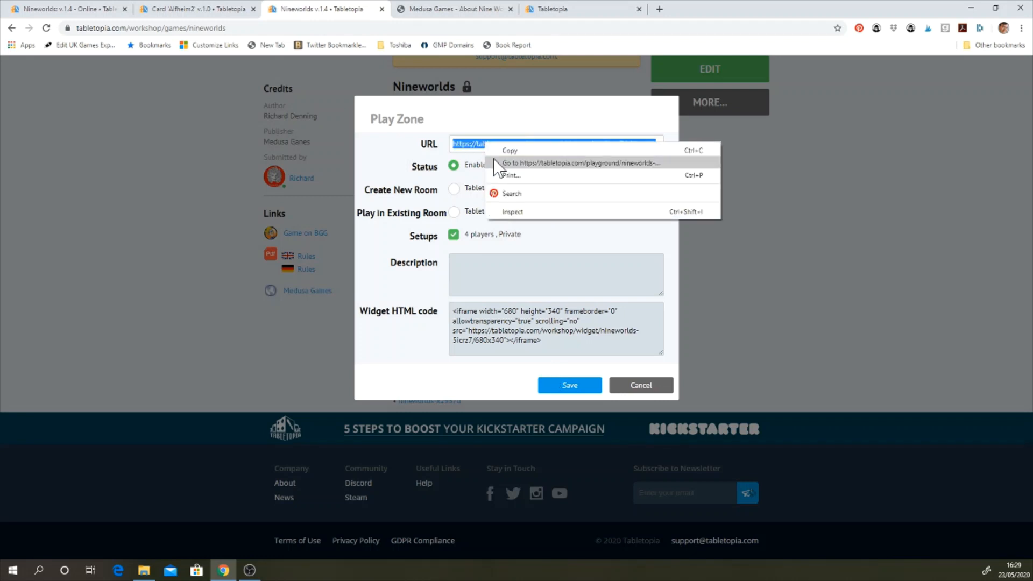
{"action": "left_click", "coordinate": [500, 151]}
{"action": "left_click", "coordinate": [557, 385]}
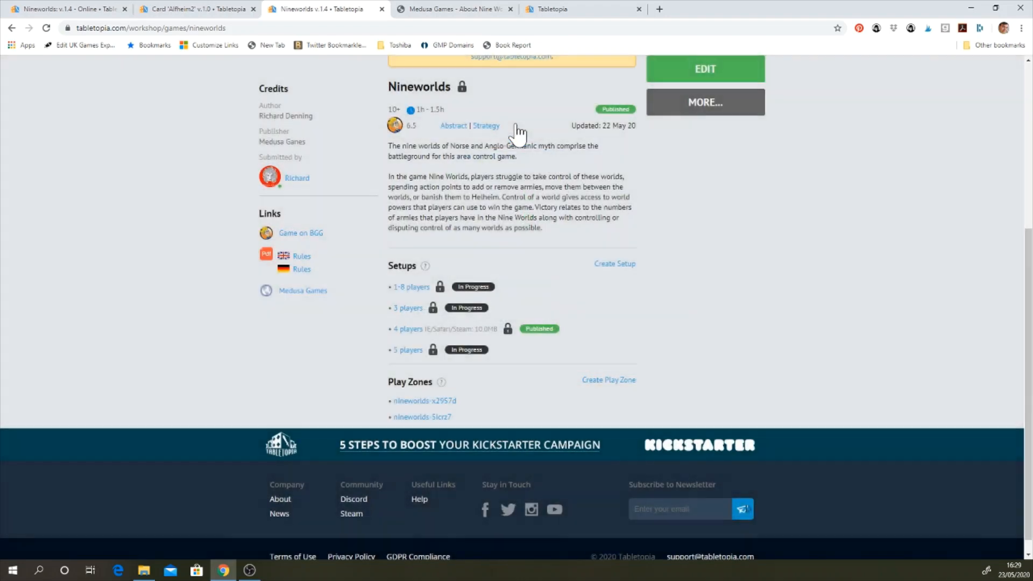
Open the saved play zone's URL in a new browser tab and cancel the request to close an open room
{"action": "left_click", "coordinate": [660, 7]}
{"action": "right_click", "coordinate": [640, 28]}
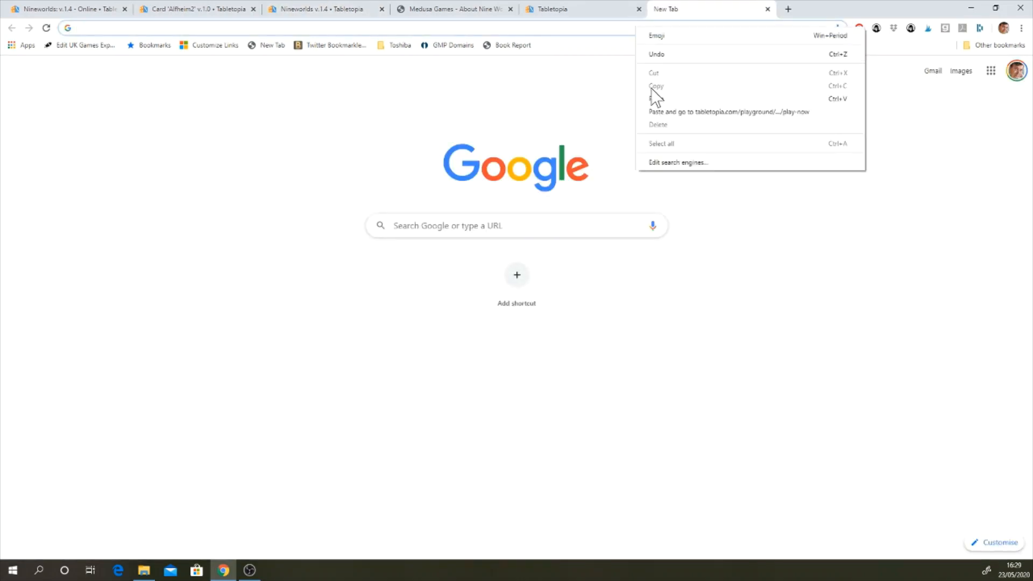
{"action": "left_click", "coordinate": [655, 100]}
{"action": "key", "text": "Return"}
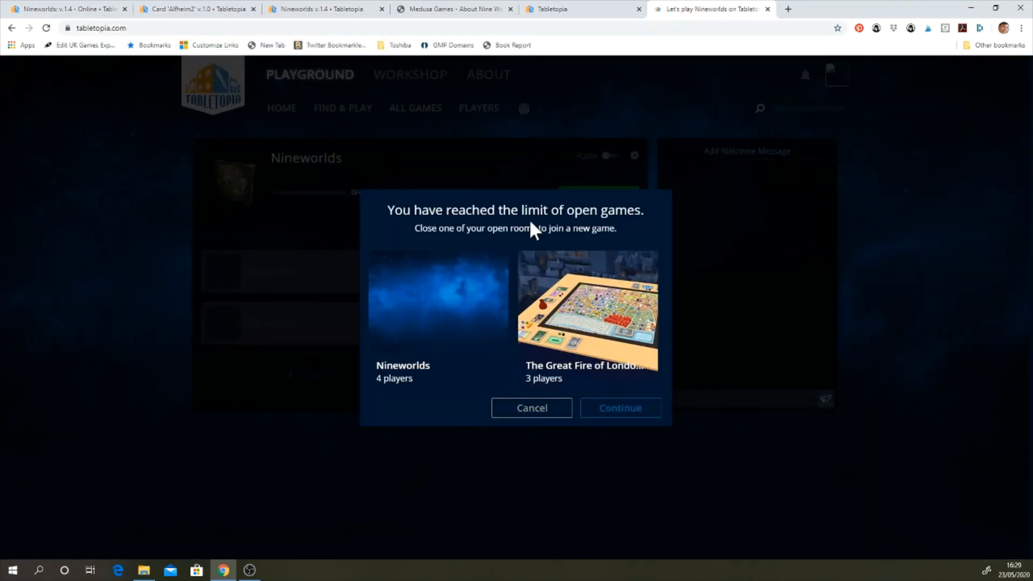
{"action": "mouse_move", "coordinate": [501, 293]}
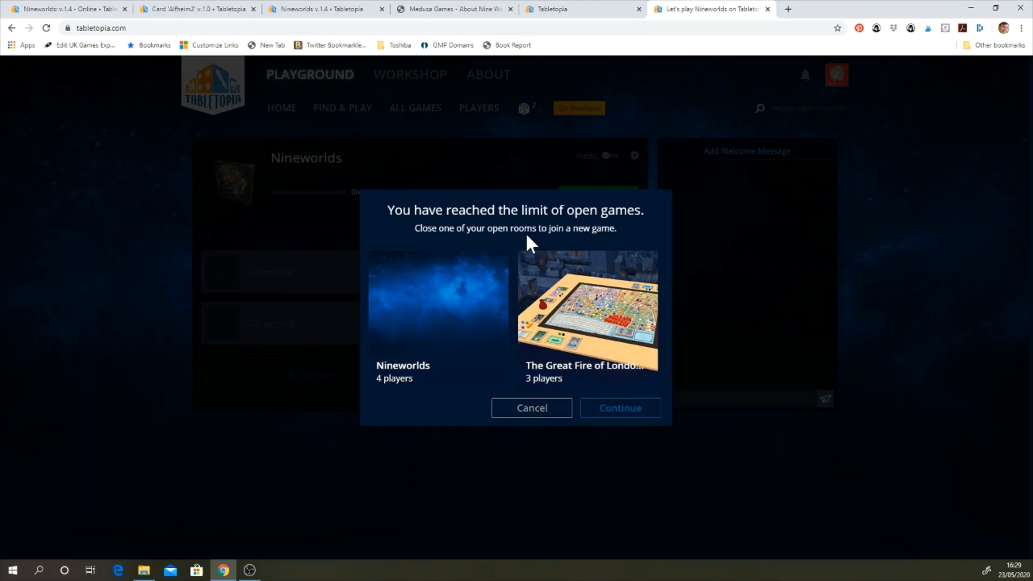
{"action": "mouse_move", "coordinate": [542, 317]}
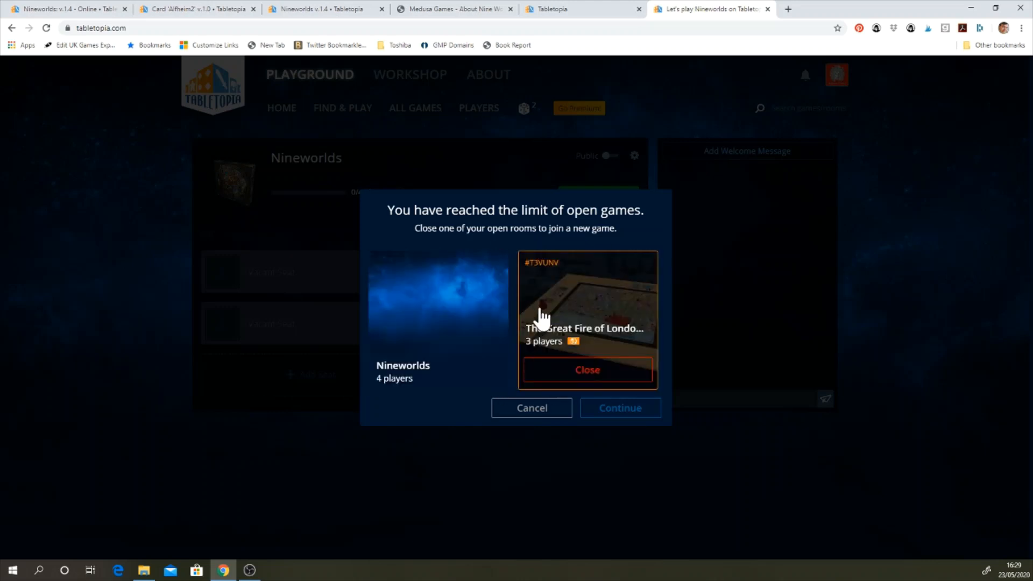
{"action": "mouse_move", "coordinate": [496, 393]}
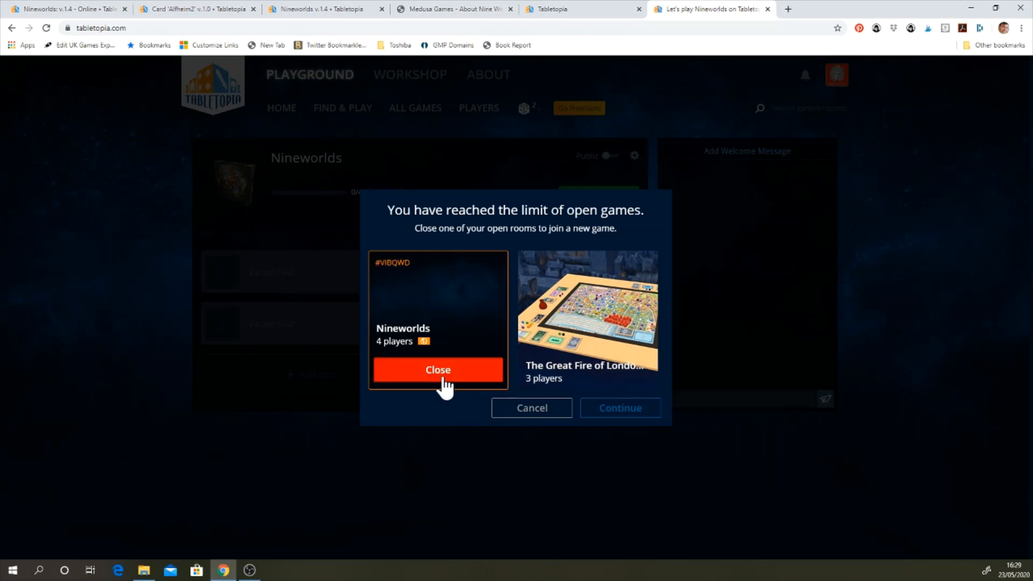
{"action": "mouse_move", "coordinate": [592, 388]}
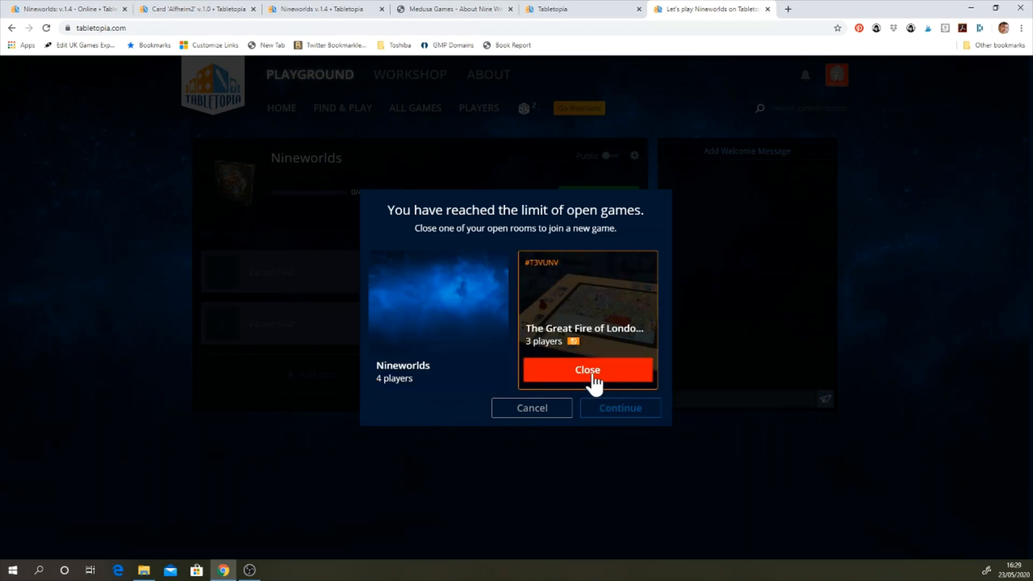
{"action": "left_click", "coordinate": [540, 410]}
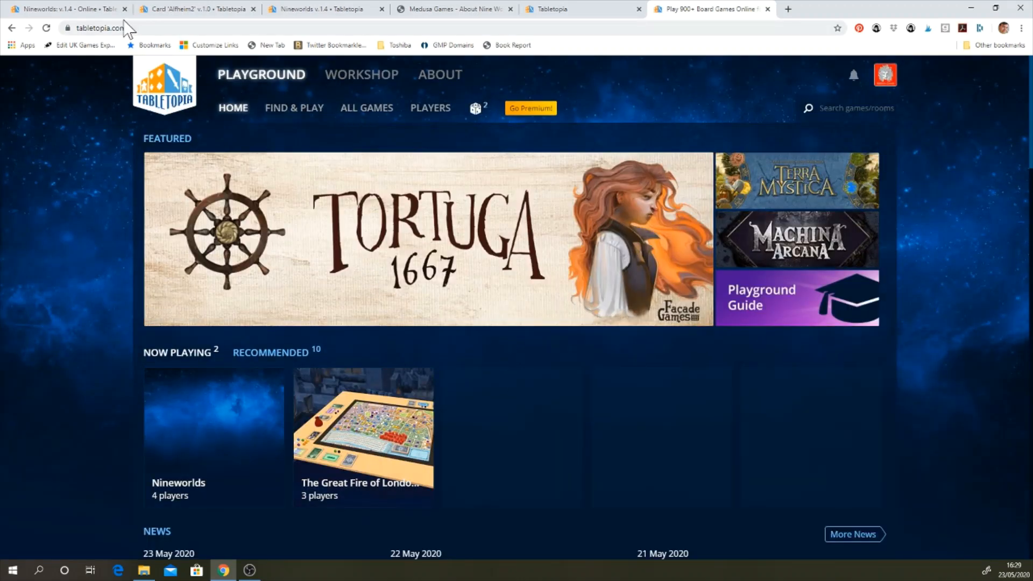
Inspect the four-player Nineworlds table in the game room that is already open
{"action": "left_click", "coordinate": [103, 9]}
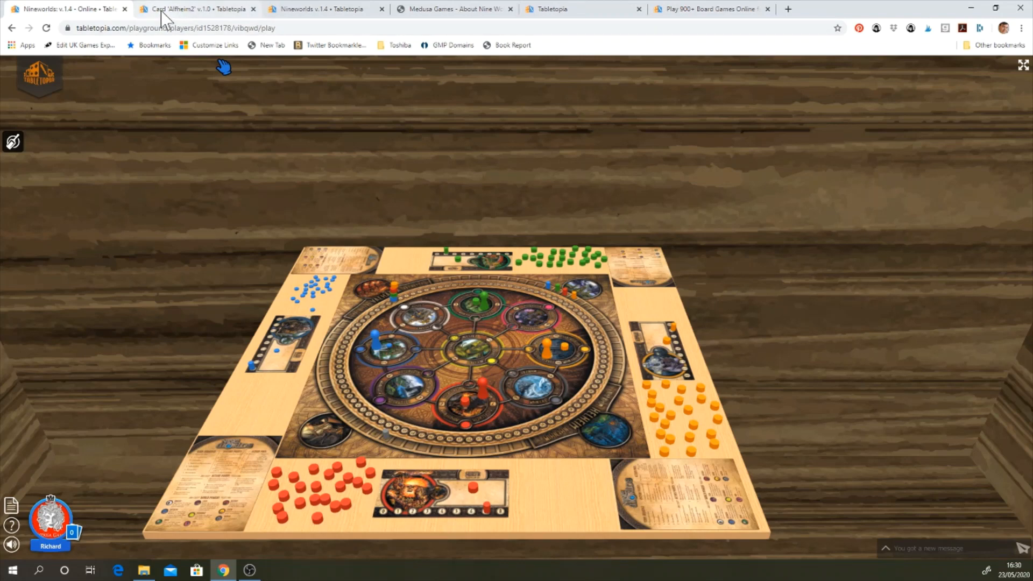
{"action": "left_click", "coordinate": [161, 11]}
{"action": "left_click", "coordinate": [110, 11]}
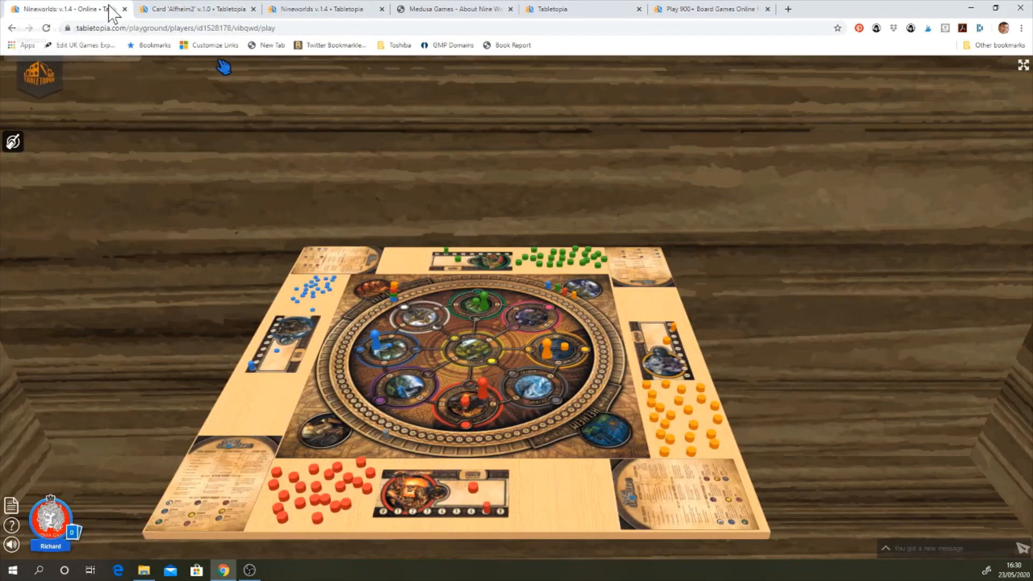
{"action": "scroll", "coordinate": [185, 191], "scroll_direction": "down", "scroll_amount": 5}
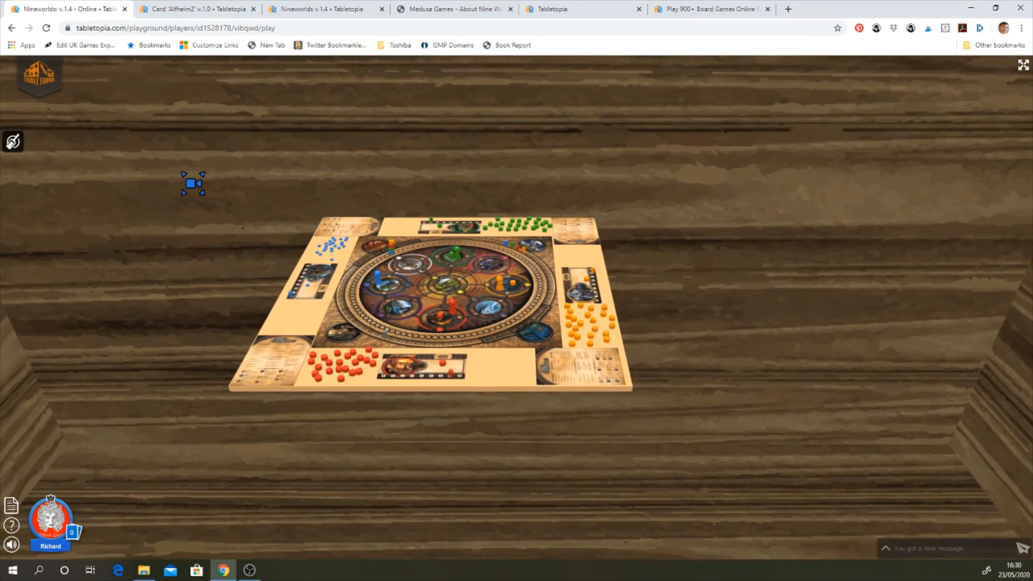
{"action": "scroll", "coordinate": [191, 185], "scroll_direction": "up", "scroll_amount": 5}
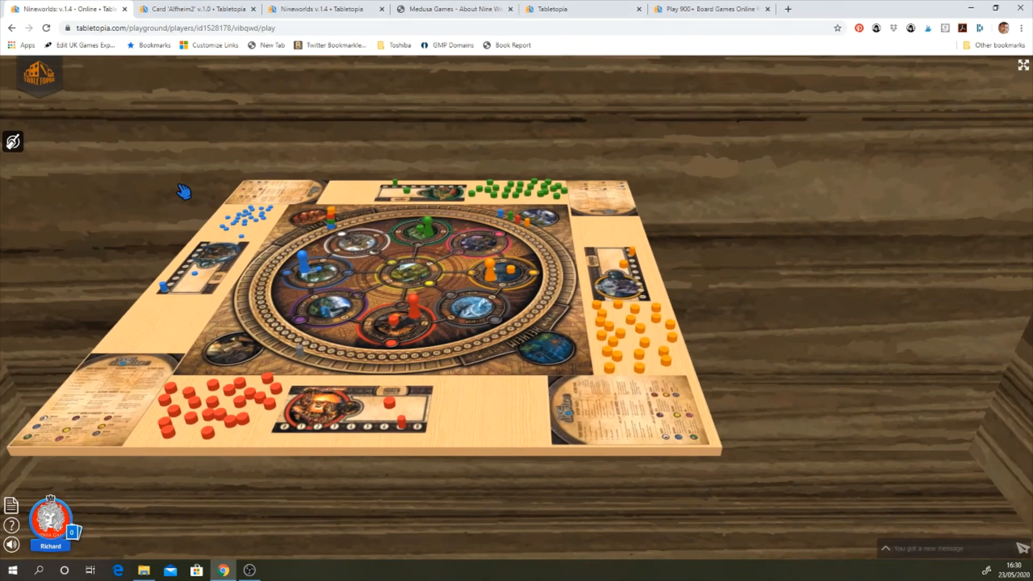
{"action": "scroll", "coordinate": [184, 192], "scroll_direction": "down", "scroll_amount": 3}
Load the copied play zone URL again in the tab showing the Tabletopia home page
{"action": "left_click", "coordinate": [301, 9]}
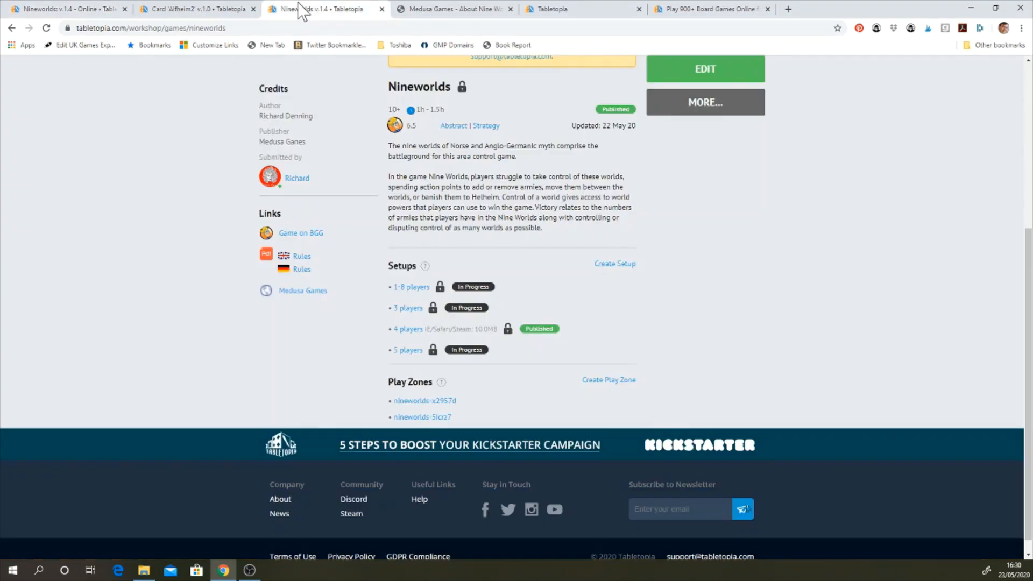
{"action": "left_click", "coordinate": [574, 10]}
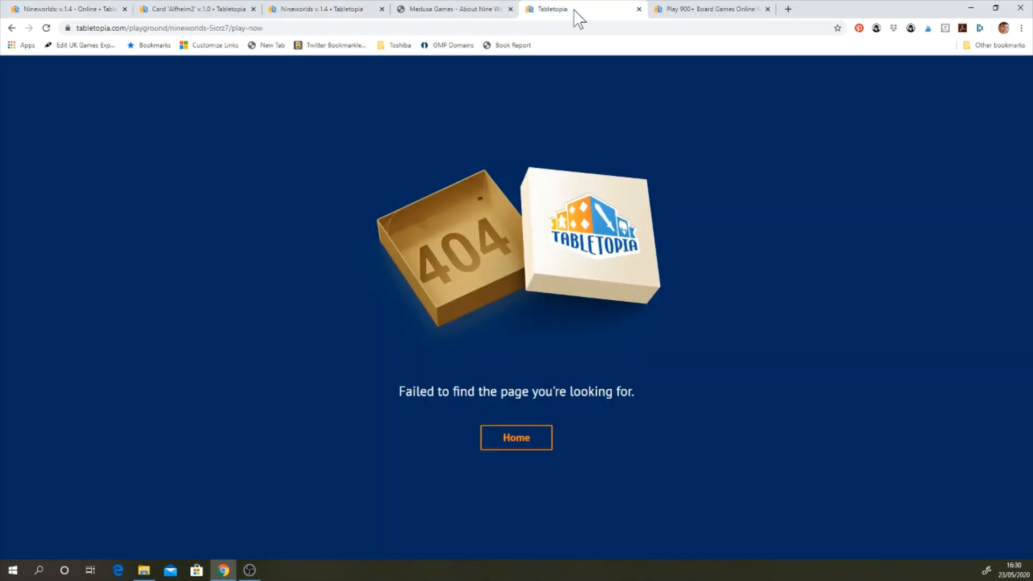
{"action": "left_click", "coordinate": [702, 9]}
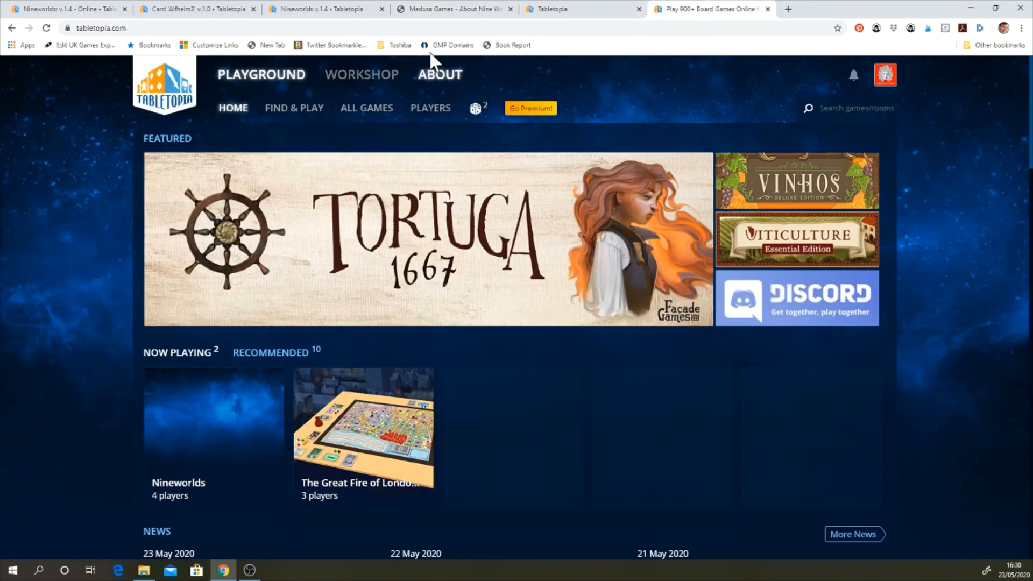
{"action": "left_click", "coordinate": [425, 28]}
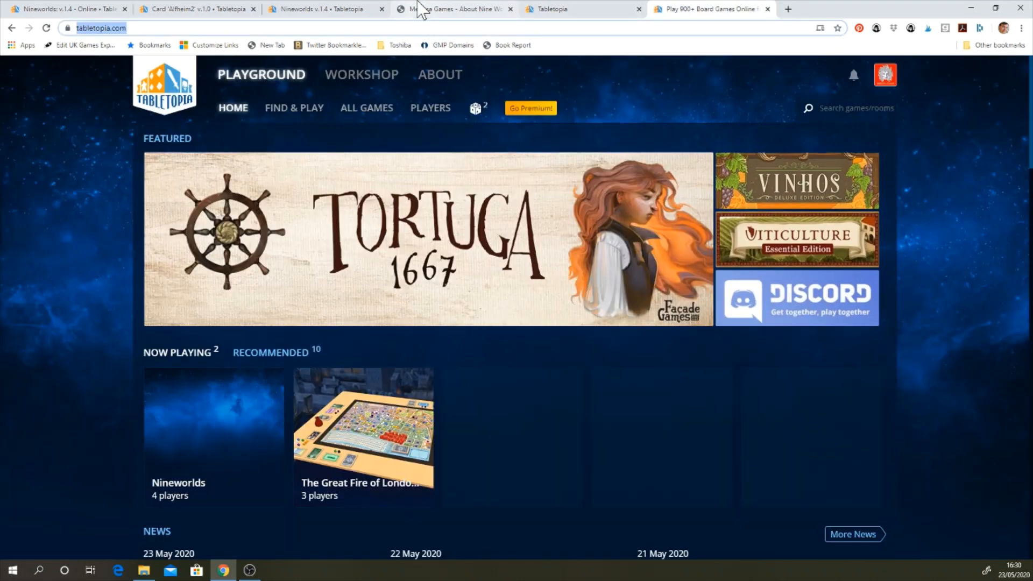
{"action": "key", "text": "ctrl+v"}
{"action": "key", "text": "Return"}
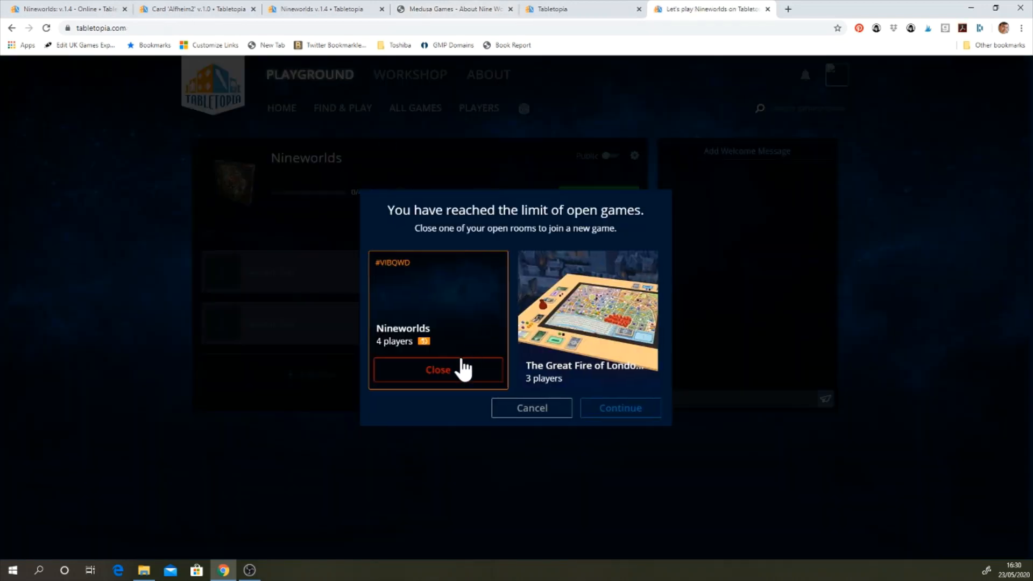
Close the already open four-player Nineworlds room and continue into a new room from the play zone
{"action": "left_click", "coordinate": [464, 370]}
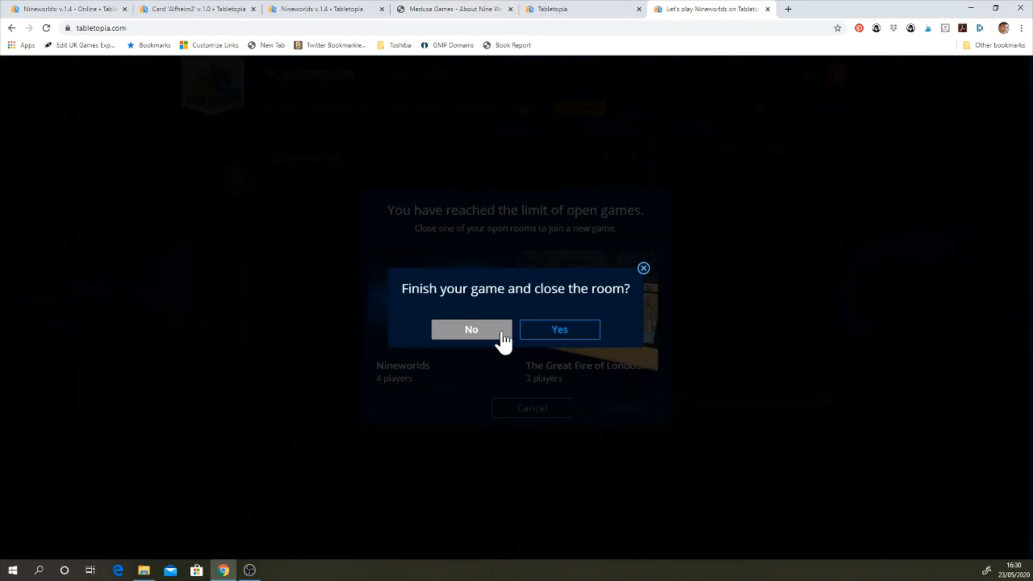
{"action": "left_click", "coordinate": [564, 333]}
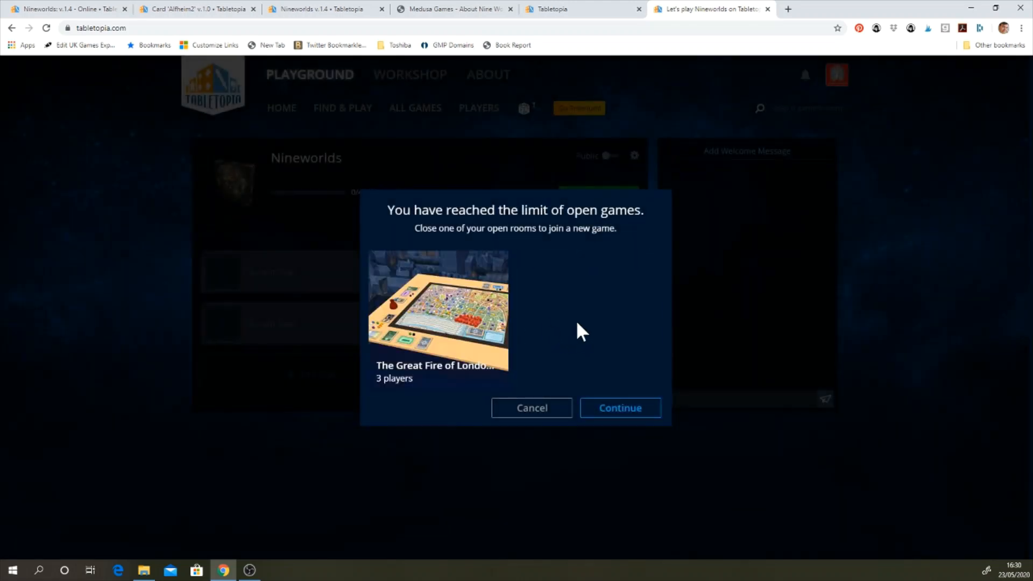
{"action": "left_click", "coordinate": [592, 410]}
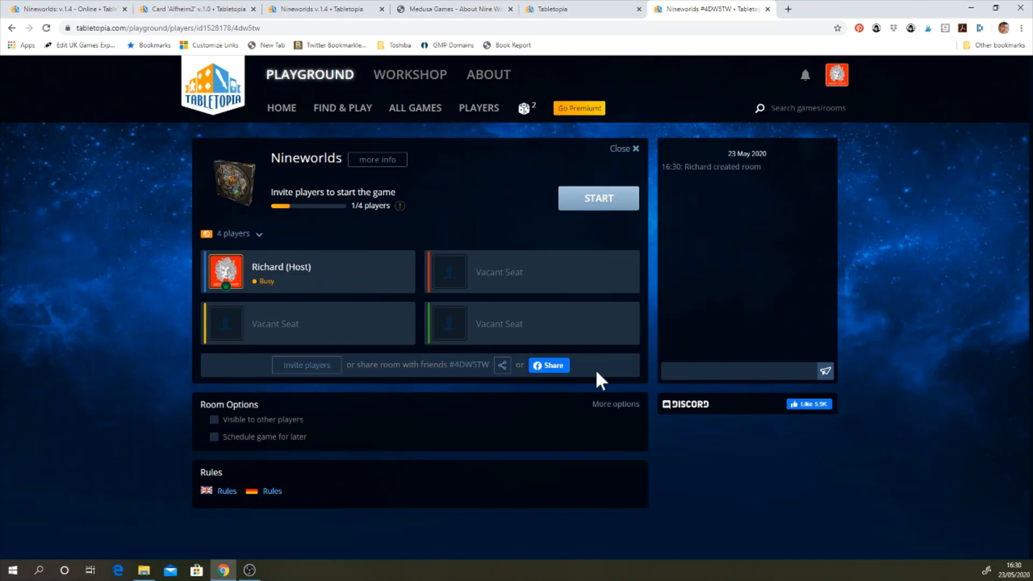
Examine the new room's Friends and Available Players invitation lists and its room sharing option
{"action": "left_click", "coordinate": [321, 367]}
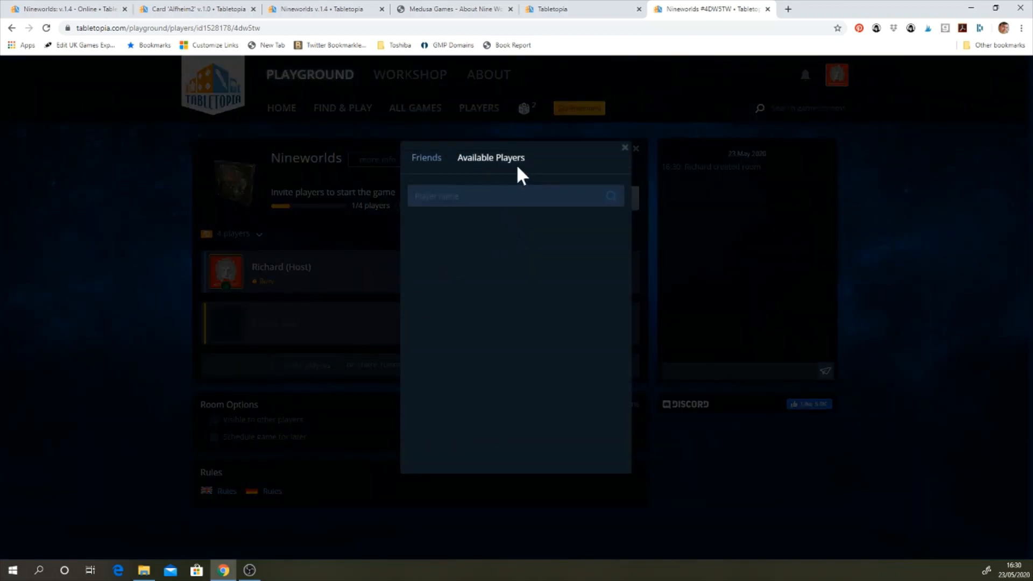
{"action": "left_click", "coordinate": [428, 157]}
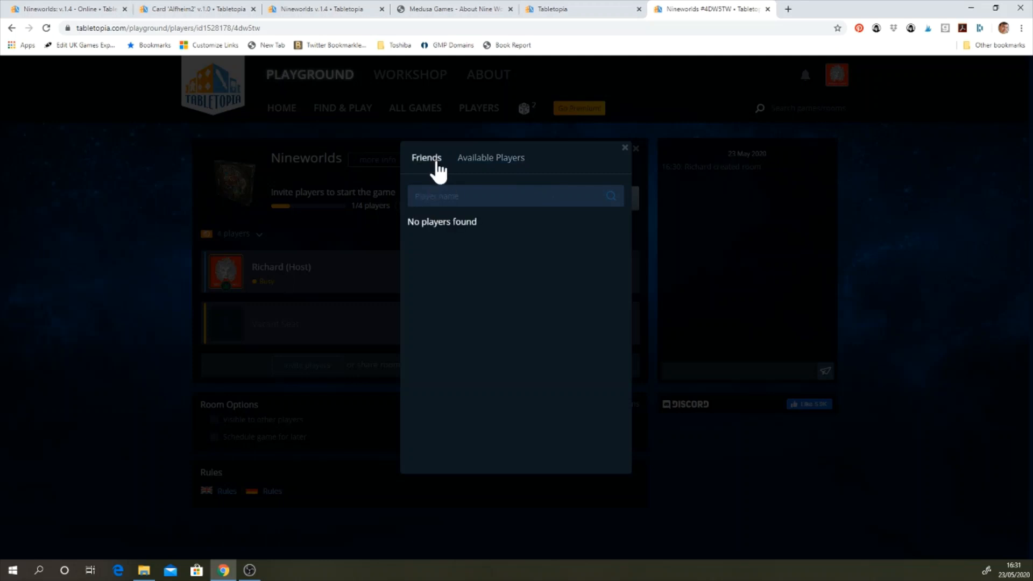
{"action": "left_click", "coordinate": [509, 165]}
{"action": "left_click", "coordinate": [626, 148]}
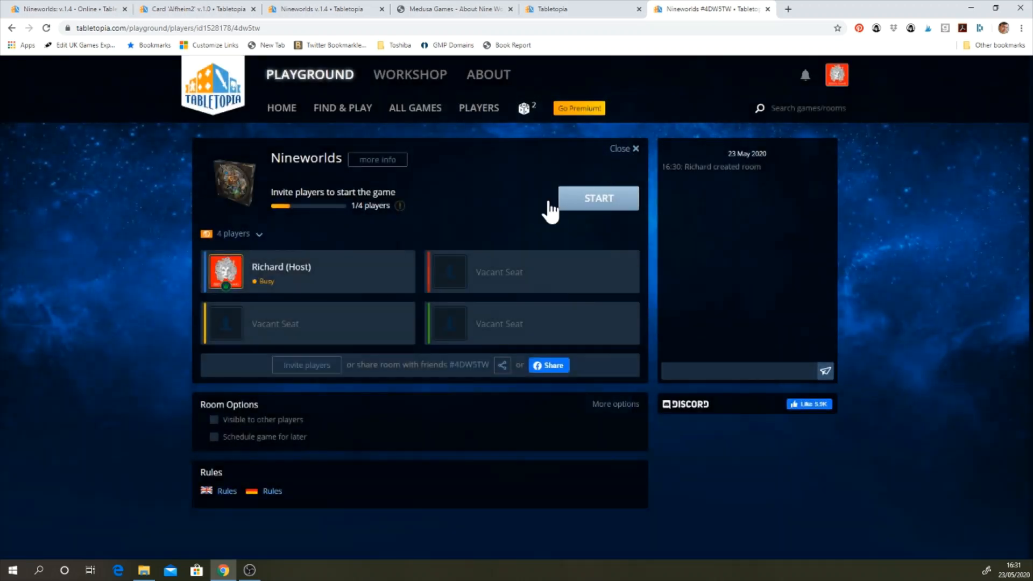
{"action": "left_click", "coordinate": [502, 366]}
{"action": "left_click", "coordinate": [441, 395]}
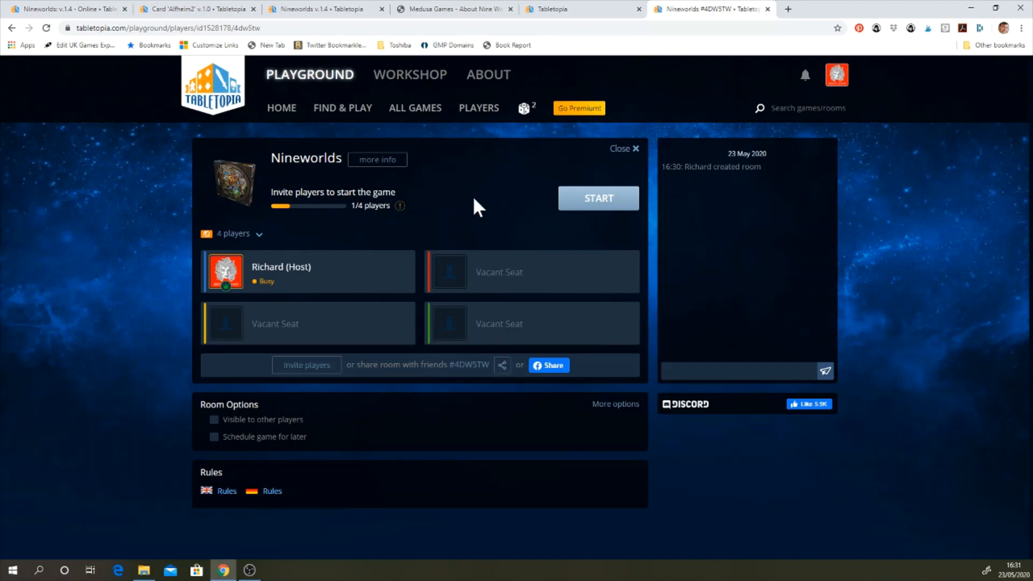